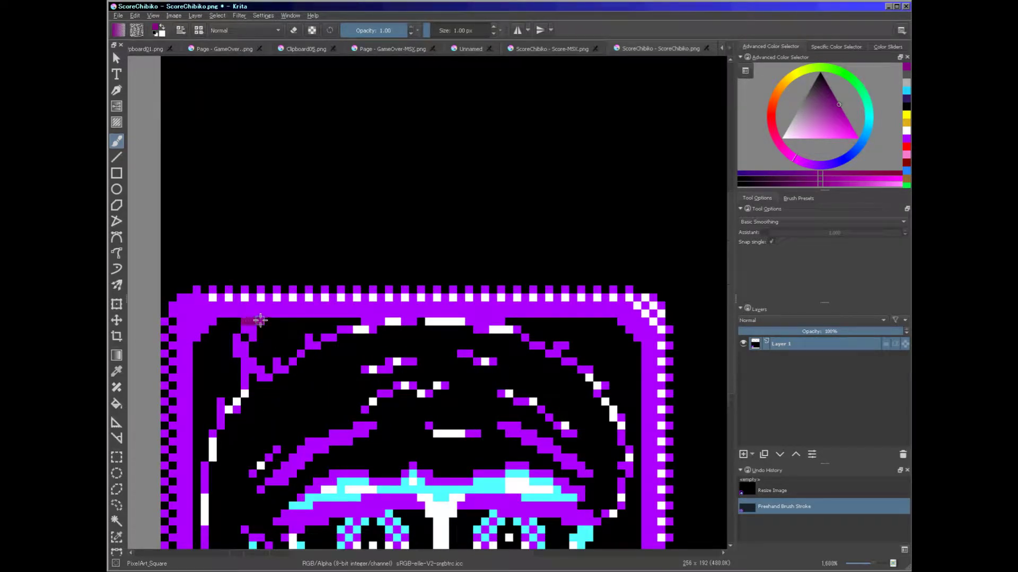
# Step: Paint black pixels along the inner upper edge of the portrait frame, separating it from the top of the hair outline
pyautogui.moveTo(260, 321); pyautogui.dragTo(241, 322)
pyautogui.keyDown('ctrl'); pyautogui.click(271, 328); pyautogui.keyUp('ctrl')
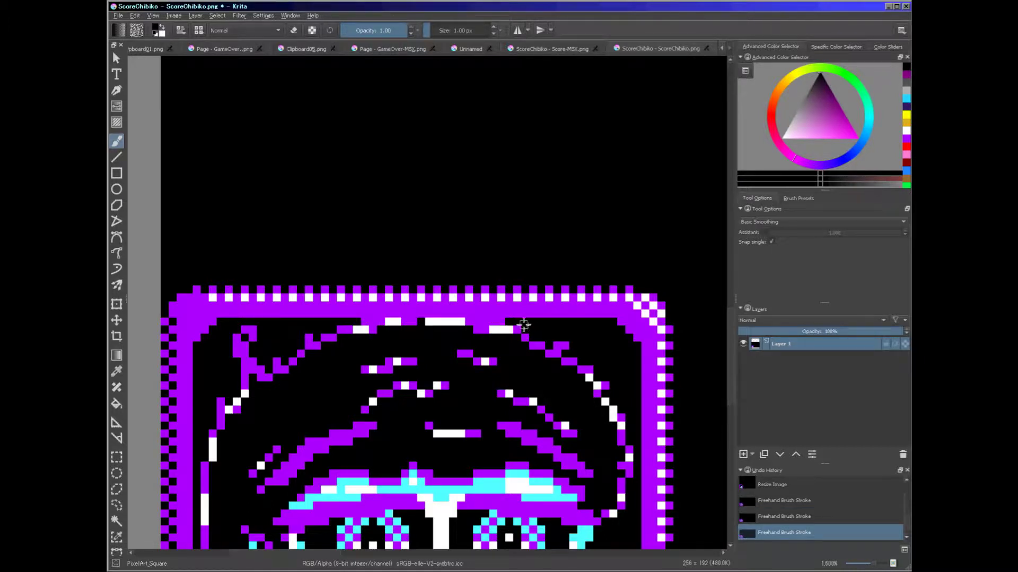
pyautogui.click(463, 321)
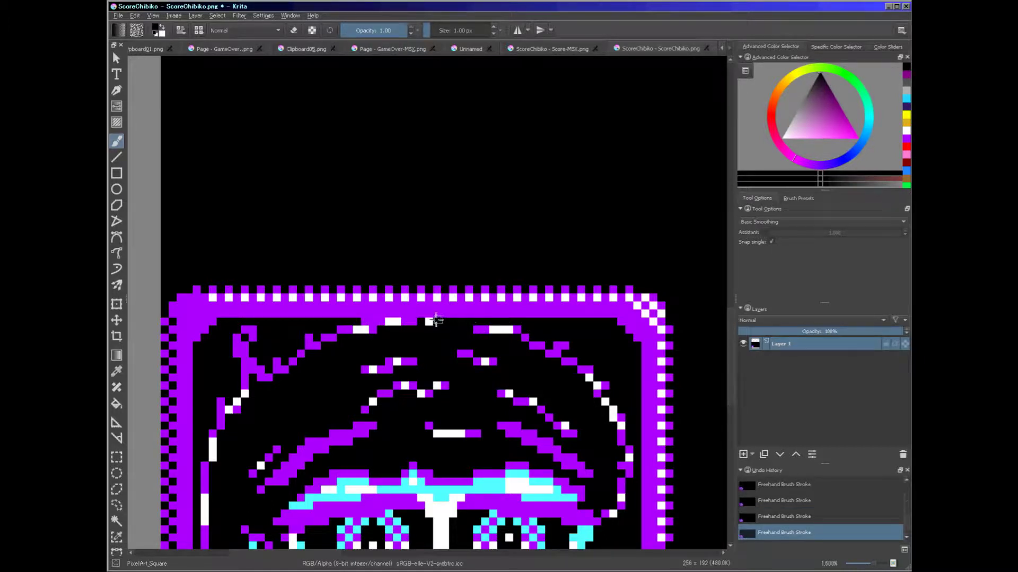
# Step: Paint the pixel row just inside the frame's lower edge black so the collar and sleeves no longer touch the frame
pyautogui.scroll(-3, 450, 386)
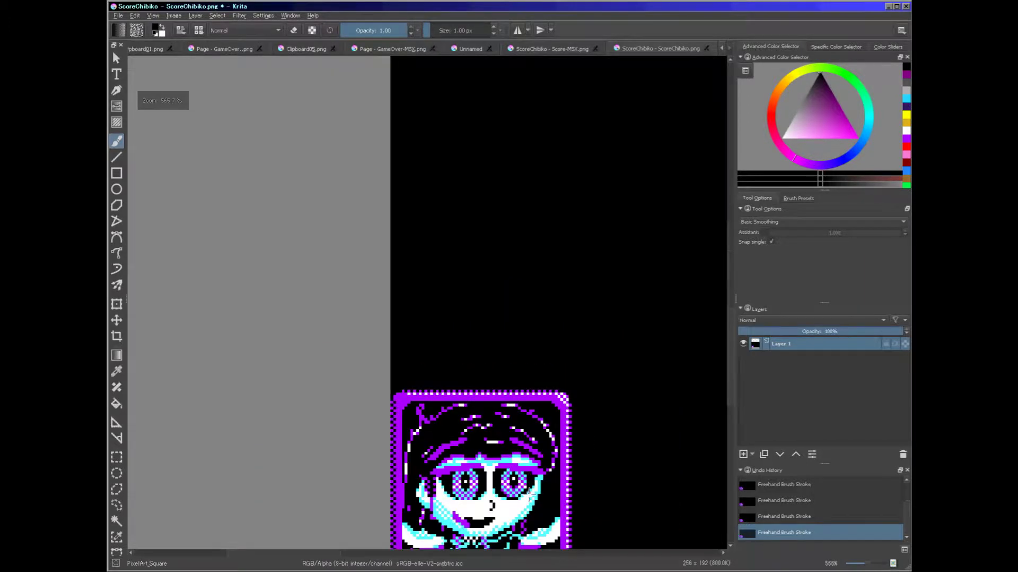
pyautogui.scroll(5, 558, 530)
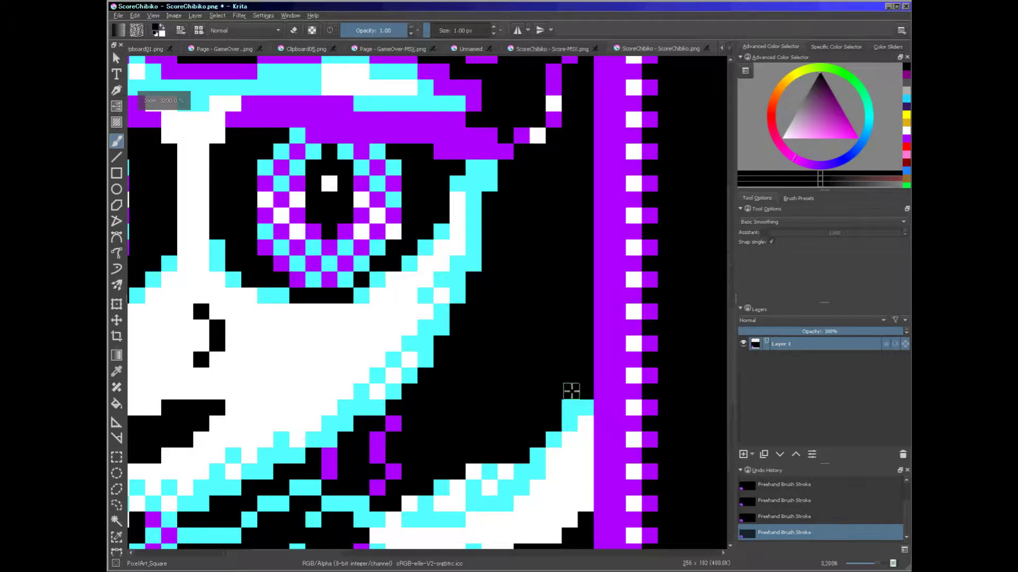
pyautogui.scroll(-8, 583, 509)
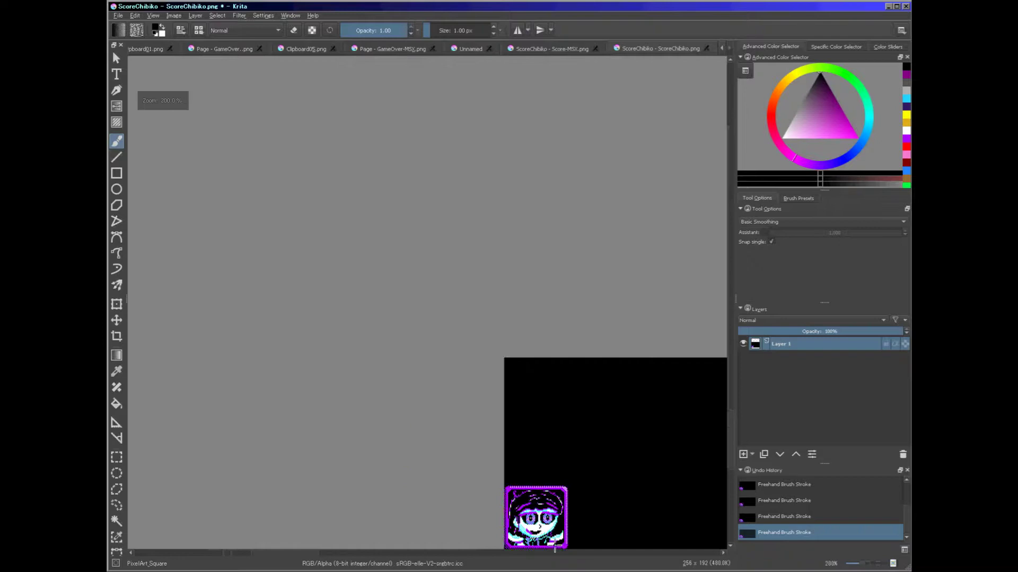
pyautogui.scroll(3, 546, 551)
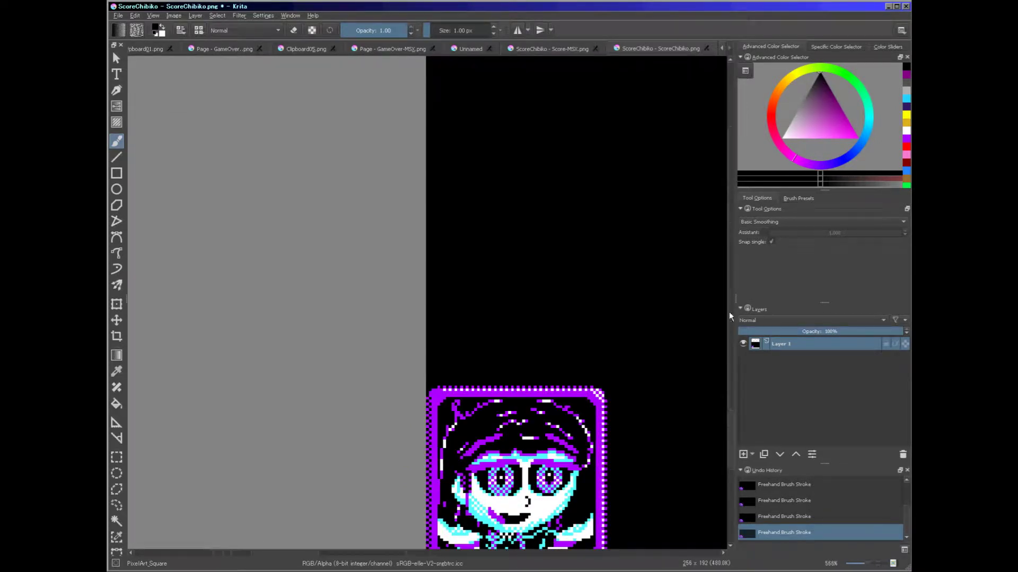
pyautogui.moveTo(729, 312); pyautogui.dragTo(730, 388)
pyautogui.scroll(2, 573, 348)
pyautogui.scroll(2, 534, 380)
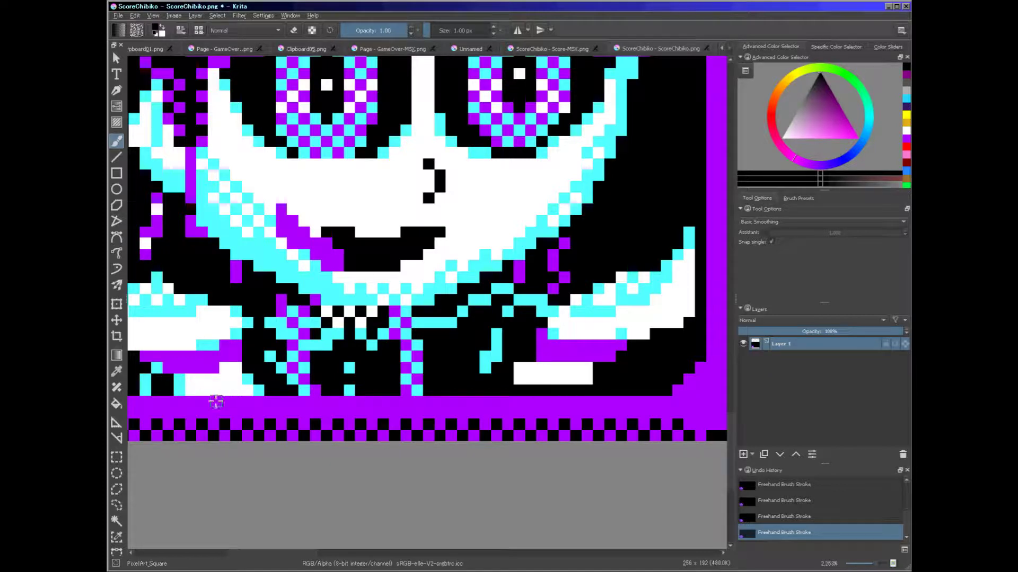
pyautogui.moveTo(455, 391)
pyautogui.mouseDown()
pyautogui.moveTo(328, 395)
pyautogui.moveTo(221, 383)
pyautogui.mouseUp()
pyautogui.hotkey('ctrl', 'z')
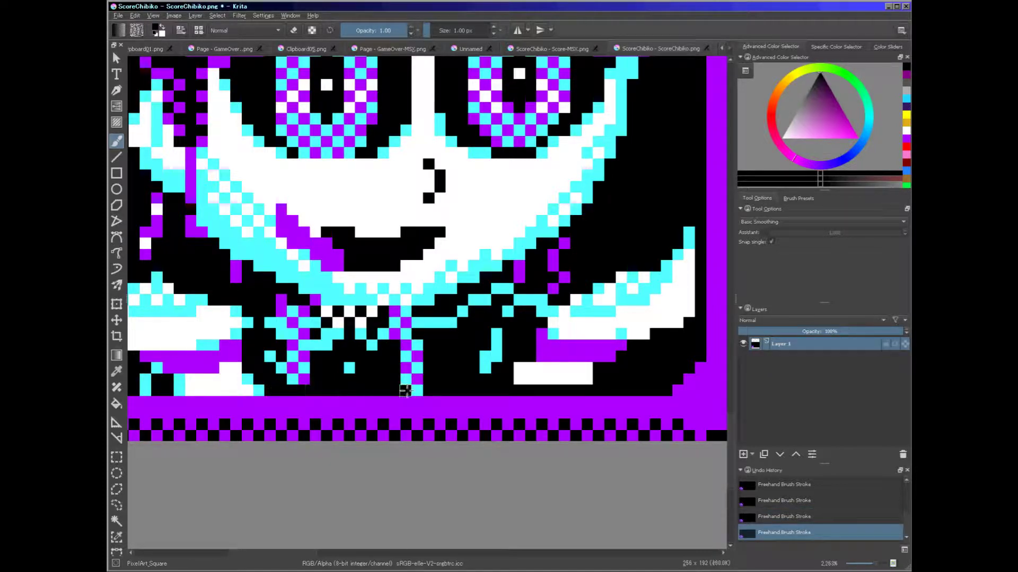
pyautogui.moveTo(254, 392); pyautogui.dragTo(158, 394)
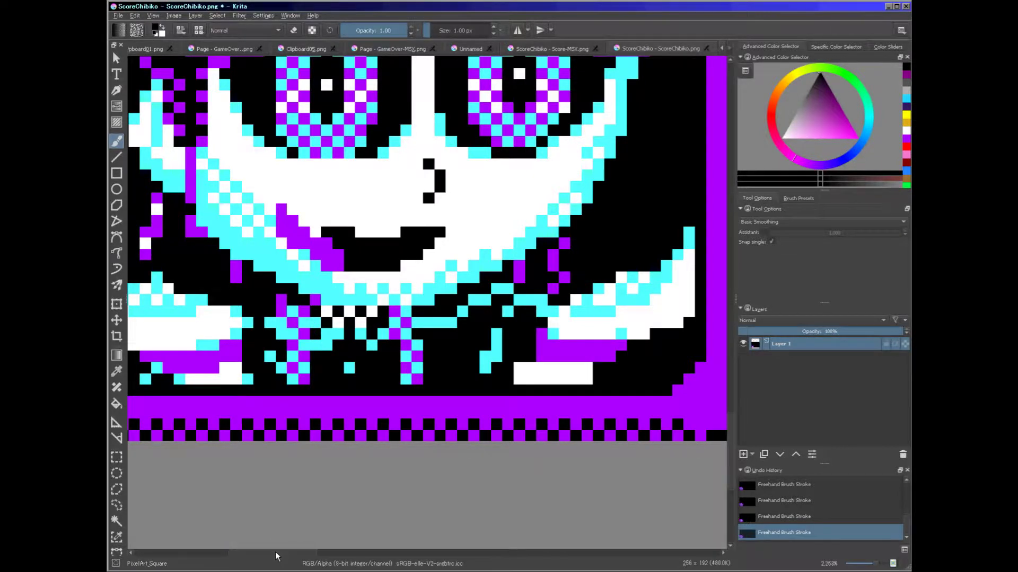
# Step: Paint a black pixel column along the frame's left inner edge, separating the white sleeve from the purple border
pyautogui.moveTo(275, 552); pyautogui.dragTo(237, 550)
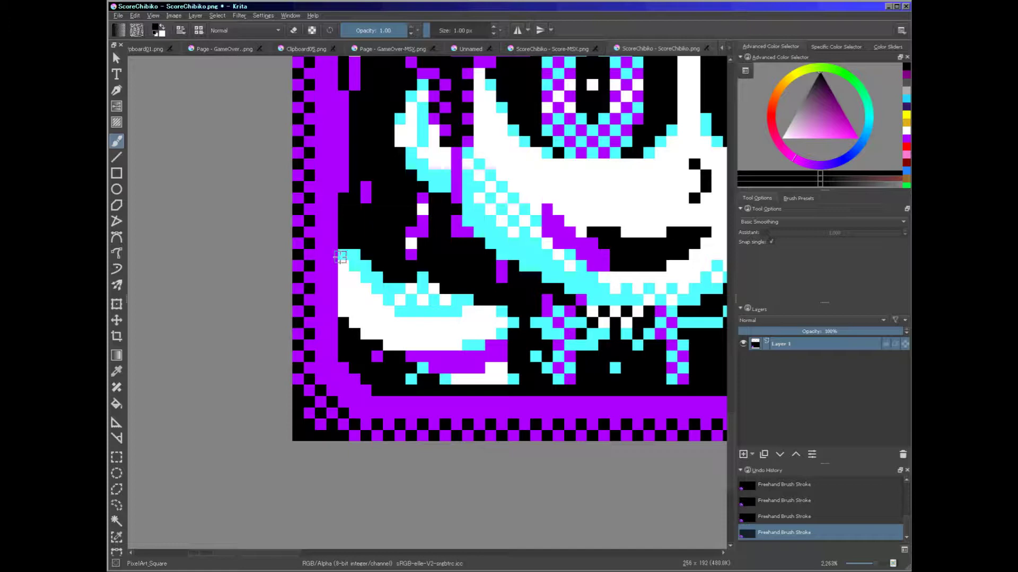
pyautogui.moveTo(341, 267); pyautogui.dragTo(351, 337)
pyautogui.hotkey('ctrl', 'z')
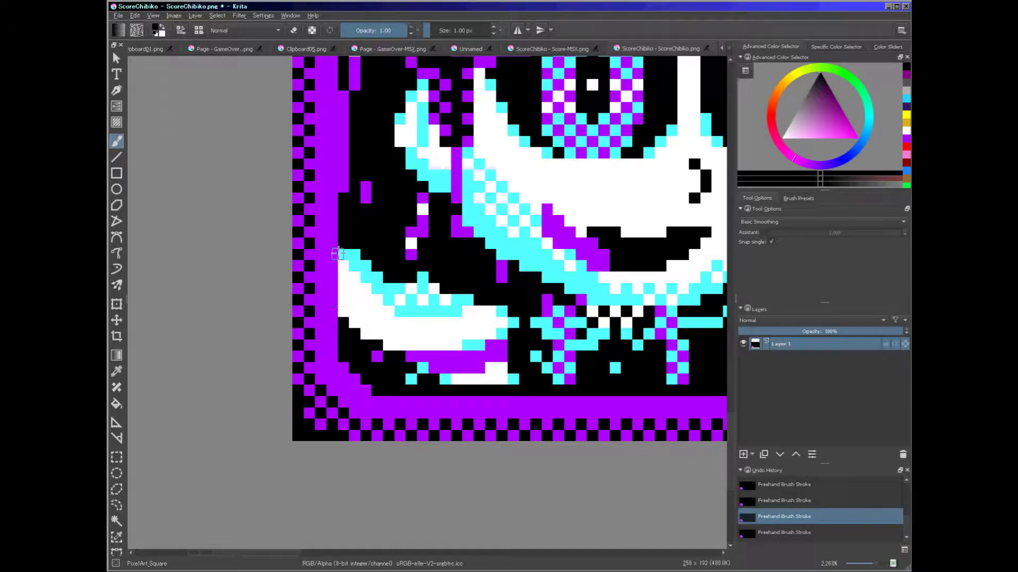
pyautogui.moveTo(340, 253); pyautogui.dragTo(340, 285)
pyautogui.scroll(-3, 355, 165)
pyautogui.scroll(3, 356, 128)
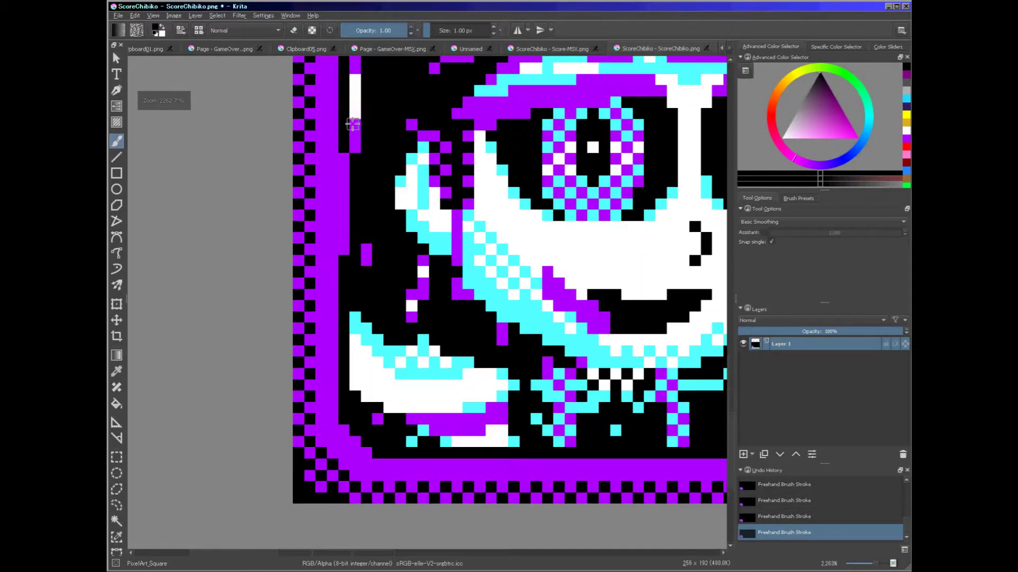
pyautogui.moveTo(342, 161); pyautogui.dragTo(342, 224)
pyautogui.scroll(-4, 354, 244)
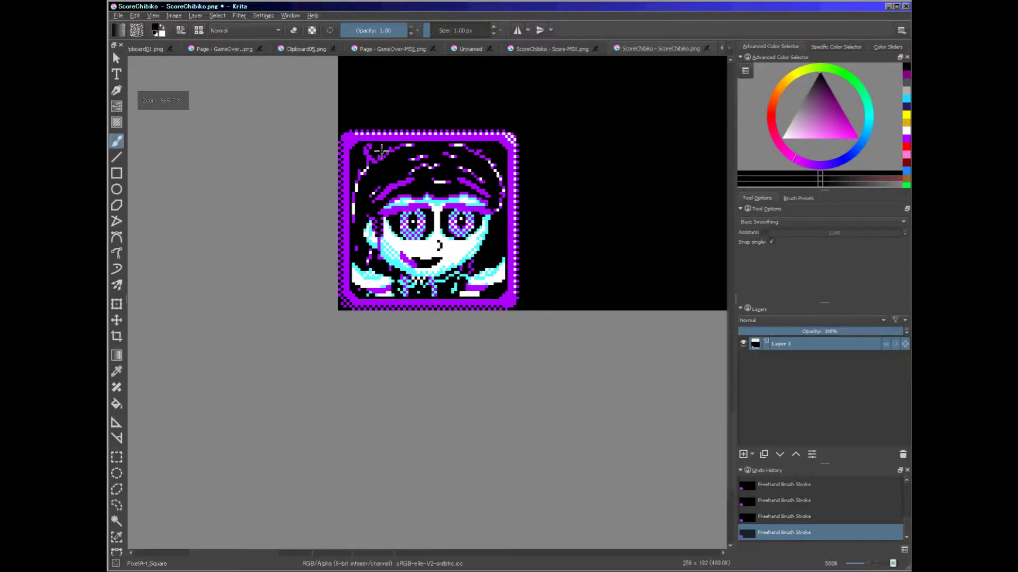
# Step: Paint the upper row of iris pixels black in the eye on the portrait's right side
pyautogui.scroll(3, 379, 149)
pyautogui.scroll(-3, 475, 174)
pyautogui.scroll(1, 564, 163)
pyautogui.scroll(1, 564, 165)
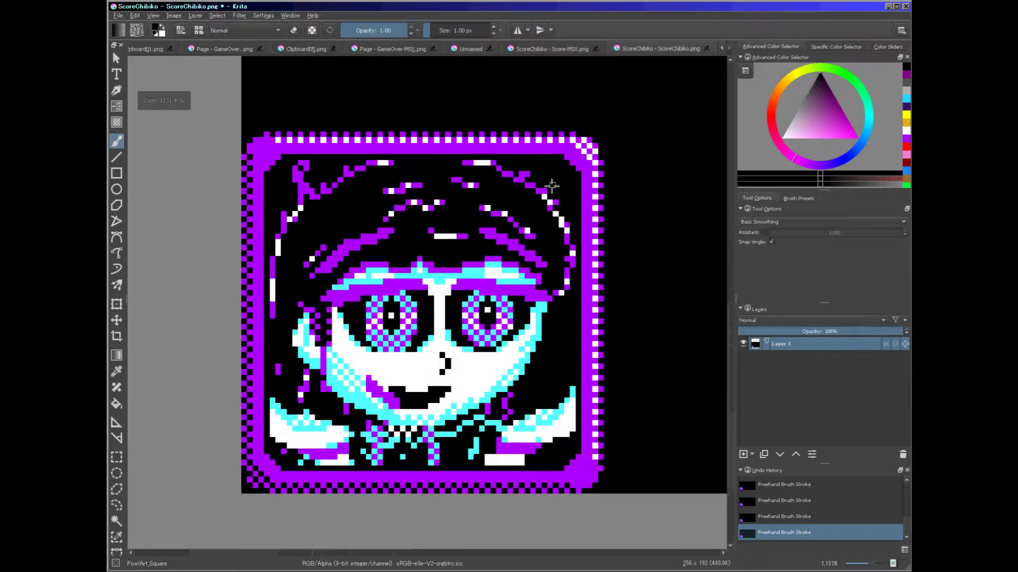
pyautogui.scroll(1, 469, 392)
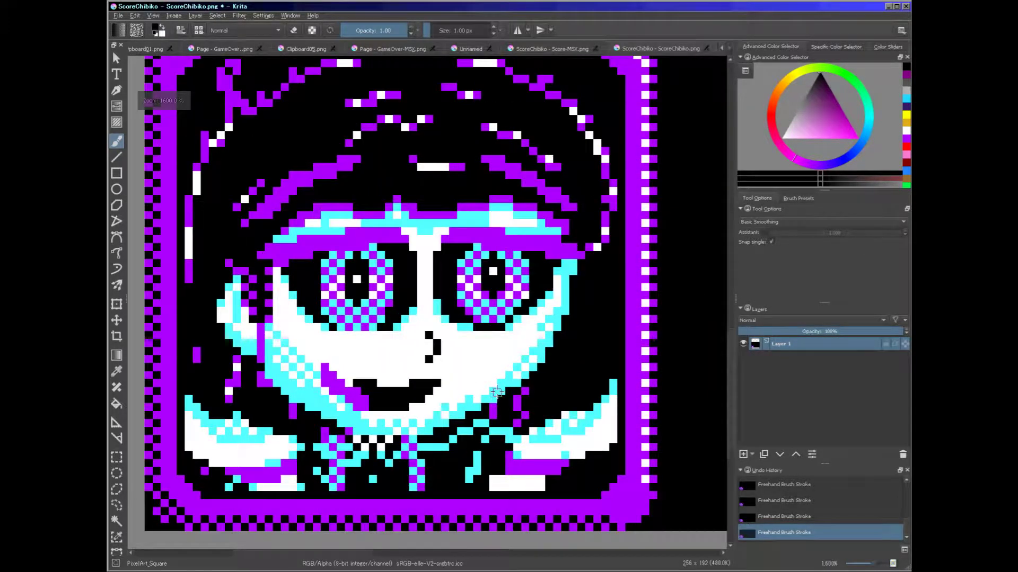
pyautogui.scroll(1, 496, 392)
pyautogui.scroll(-5, 477, 374)
pyautogui.scroll(6, 474, 285)
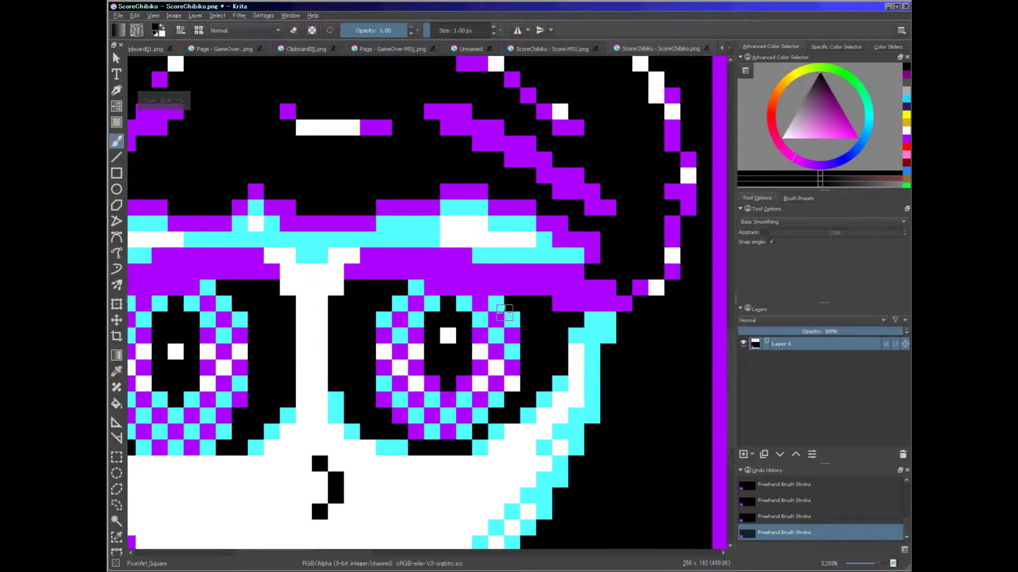
pyautogui.moveTo(505, 313)
pyautogui.mouseDown()
pyautogui.moveTo(454, 304)
pyautogui.moveTo(414, 288)
pyautogui.moveTo(431, 308)
pyautogui.mouseUp()
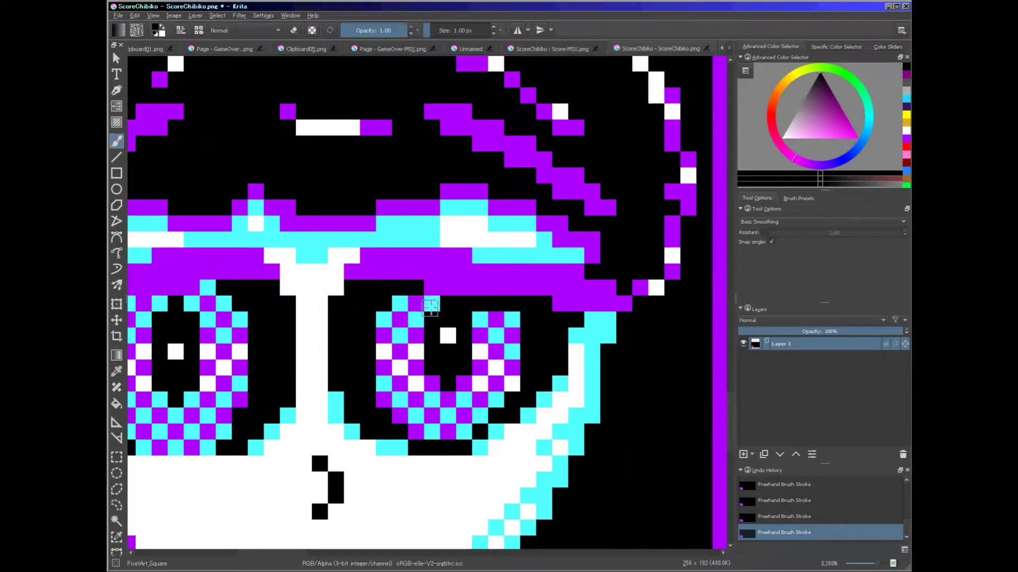
# Step: Trim the other eye's iris by painting its uppermost and lowermost pixel rows black
pyautogui.scroll(-5, 434, 306)
pyautogui.scroll(5, 349, 328)
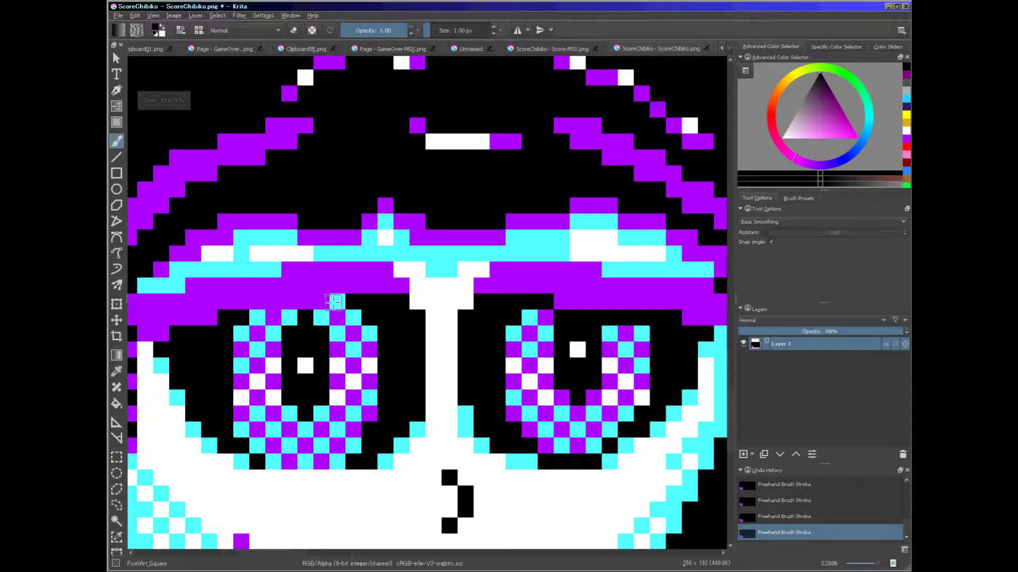
pyautogui.moveTo(337, 301)
pyautogui.mouseDown()
pyautogui.moveTo(311, 321)
pyautogui.moveTo(258, 317)
pyautogui.mouseUp()
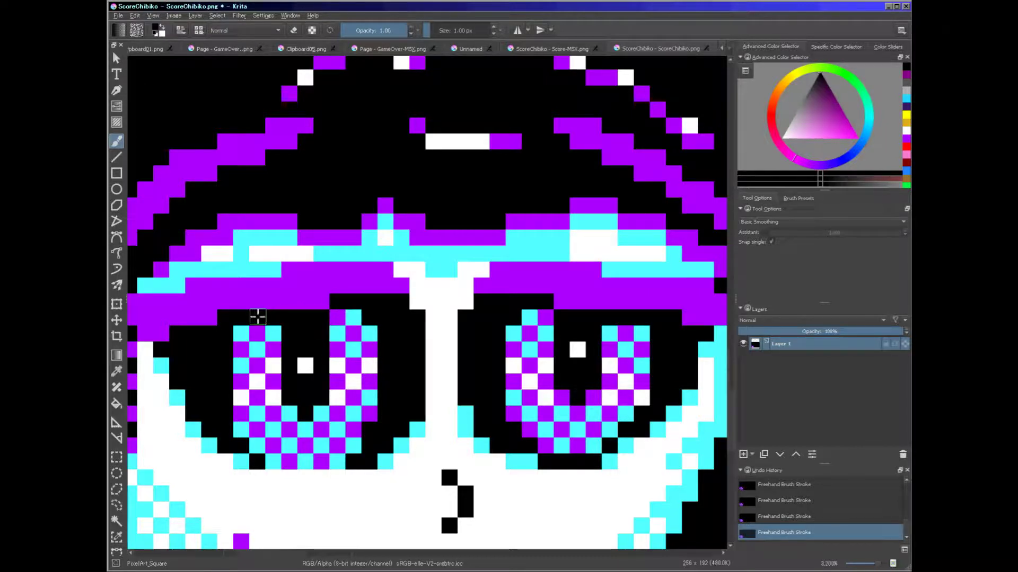
pyautogui.moveTo(288, 471); pyautogui.dragTo(348, 462)
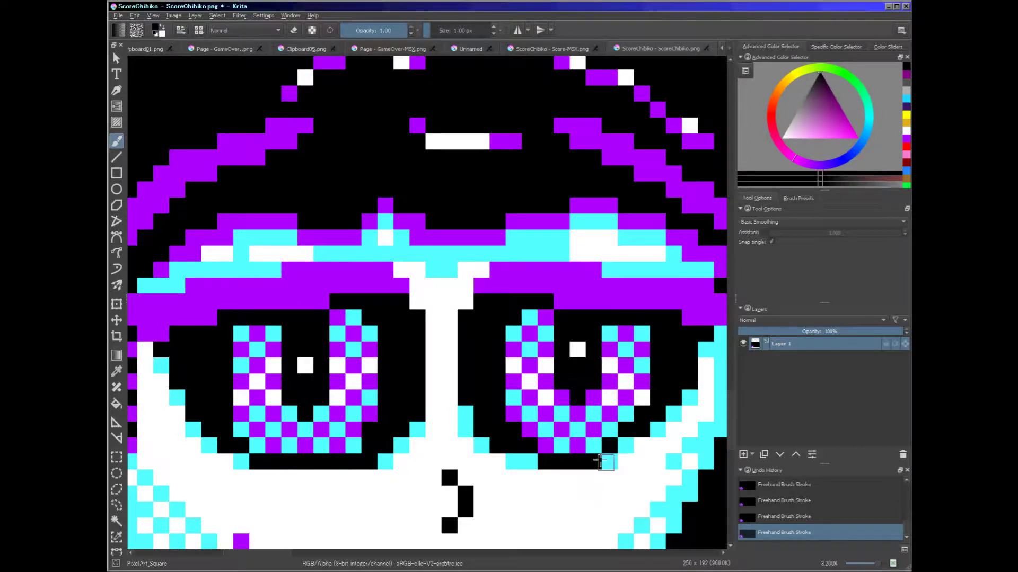
# Step: Try painting the purple shadows under both sleeves solid black, and undo those strokes
pyautogui.scroll(-3, 615, 461)
pyautogui.scroll(-2, 614, 460)
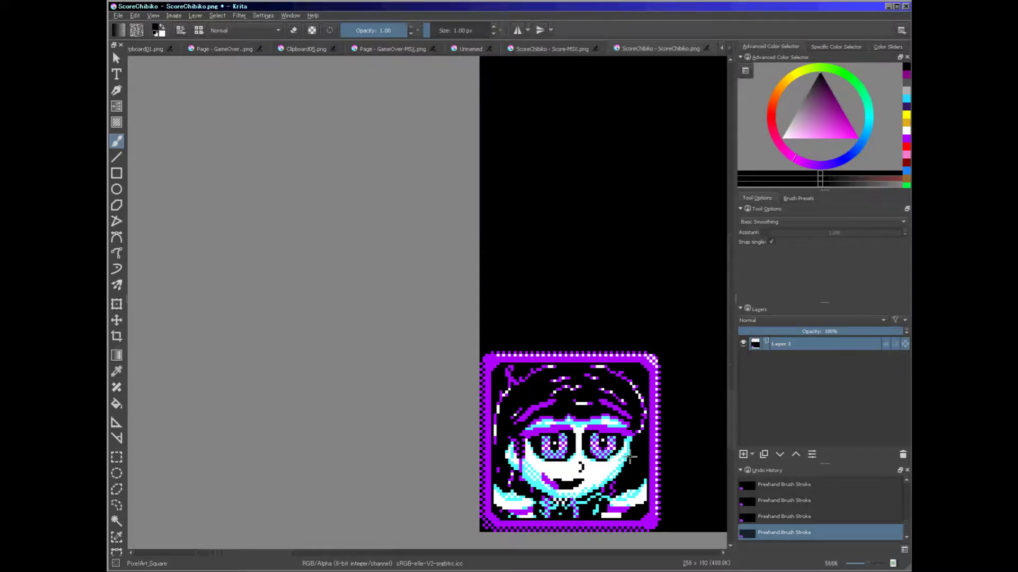
pyautogui.scroll(1, 629, 457)
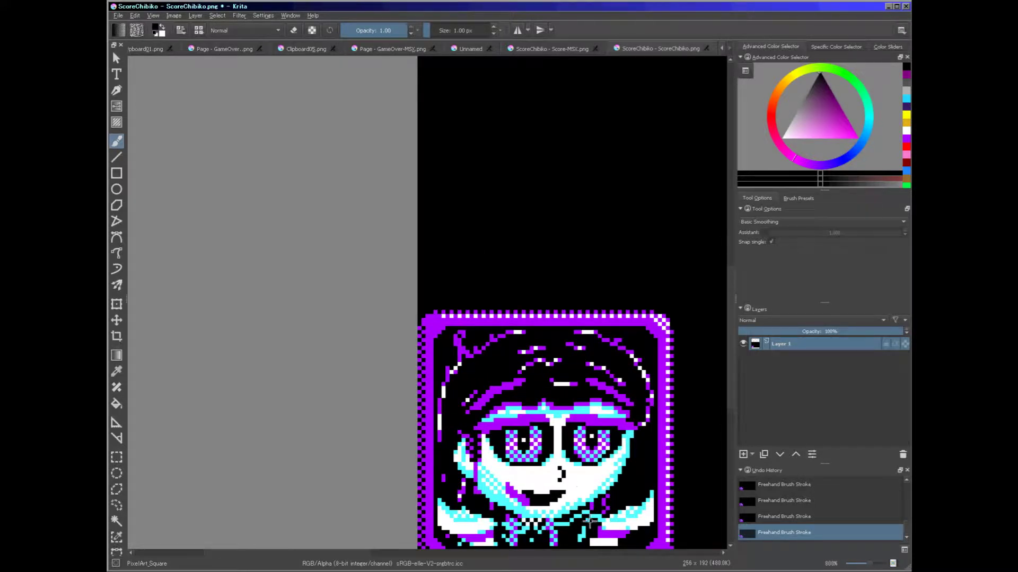
pyautogui.scroll(3, 589, 522)
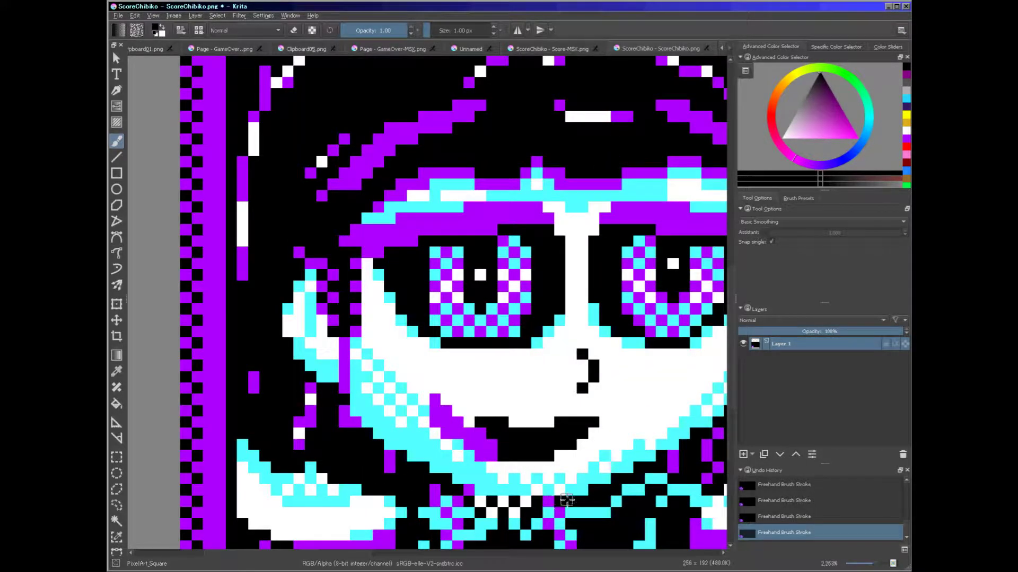
pyautogui.scroll(-6, 546, 503)
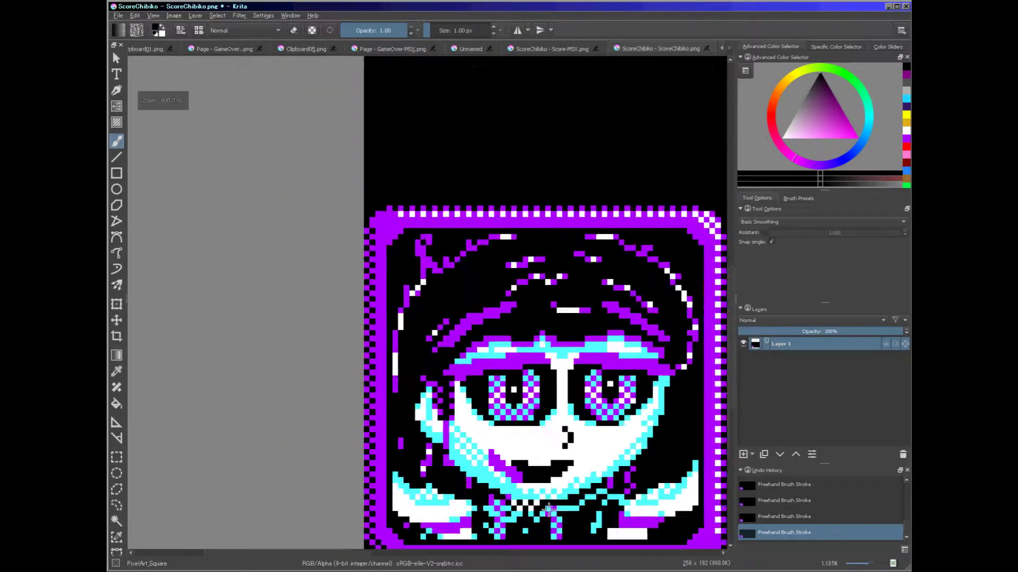
pyautogui.scroll(8, 469, 522)
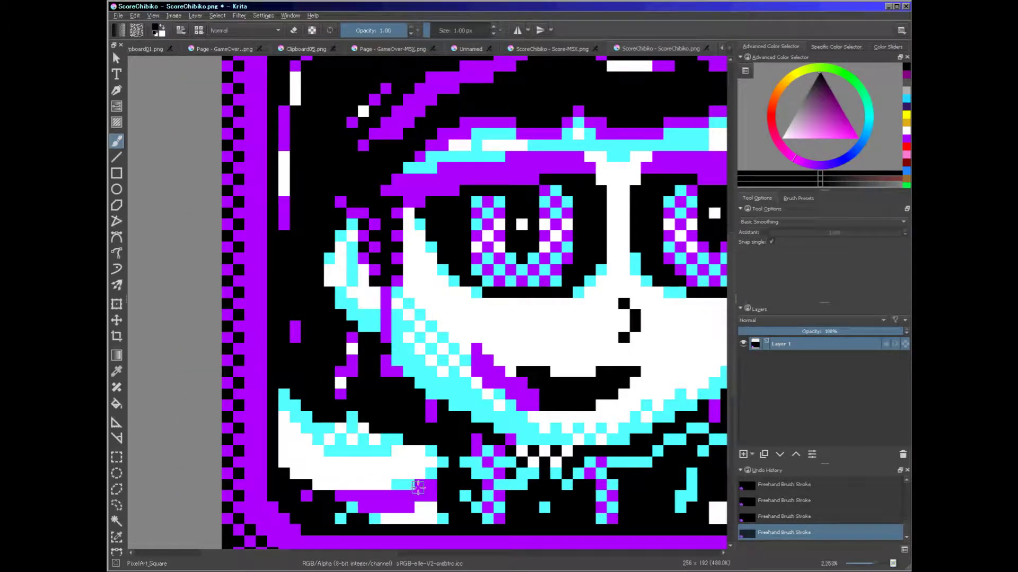
pyautogui.moveTo(405, 496)
pyautogui.mouseDown()
pyautogui.moveTo(339, 493)
pyautogui.moveTo(440, 503)
pyautogui.moveTo(414, 495)
pyautogui.moveTo(389, 506)
pyautogui.mouseUp()
pyautogui.click(432, 496)
pyautogui.scroll(-4, 365, 504)
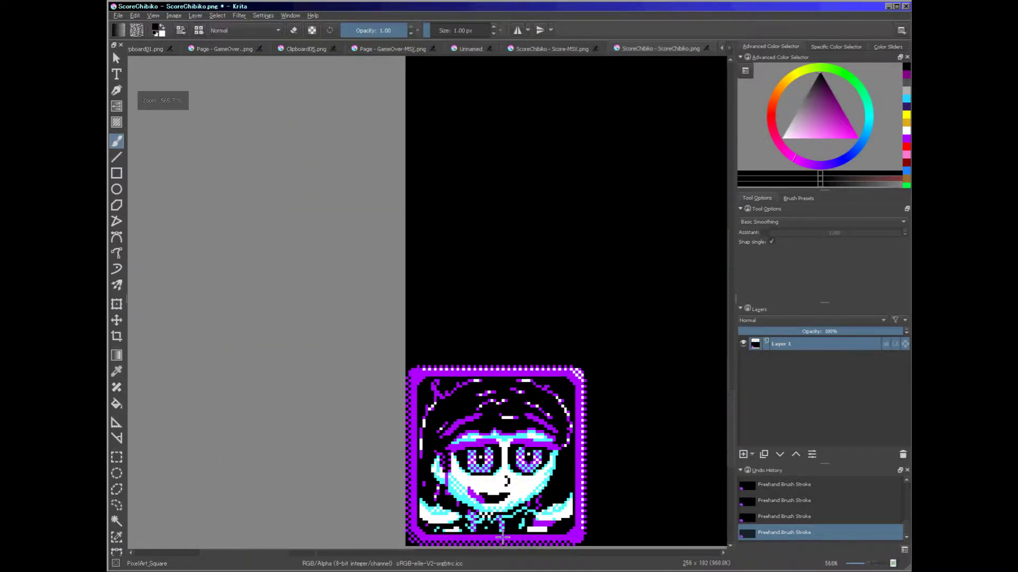
pyautogui.scroll(4, 502, 538)
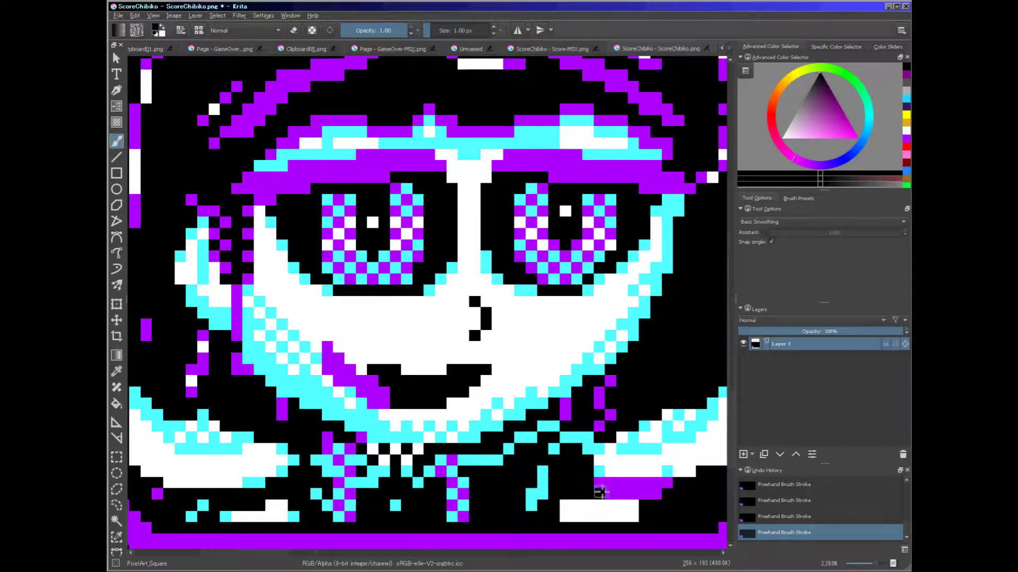
pyautogui.moveTo(600, 492)
pyautogui.mouseDown()
pyautogui.moveTo(675, 491)
pyautogui.moveTo(622, 485)
pyautogui.mouseUp()
pyautogui.hotkey('ctrl', 'z')
pyautogui.hotkey('ctrl', 'z')
pyautogui.hotkey('ctrl', 'z')
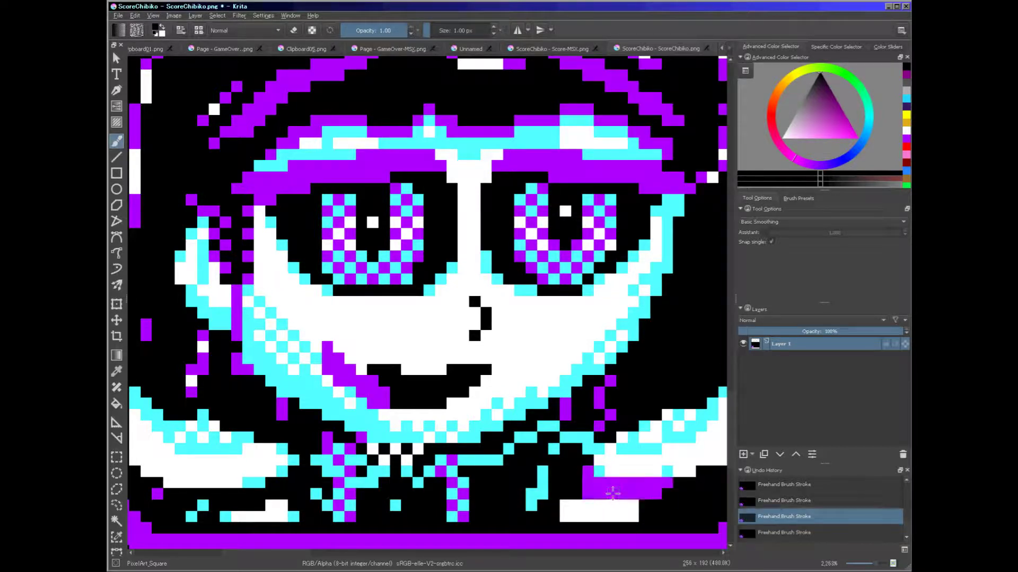
# Step: Dither the purple shadow under the portrait's left sleeve with black pixels in a checkerboard pattern
pyautogui.scroll(2, 200, 490)
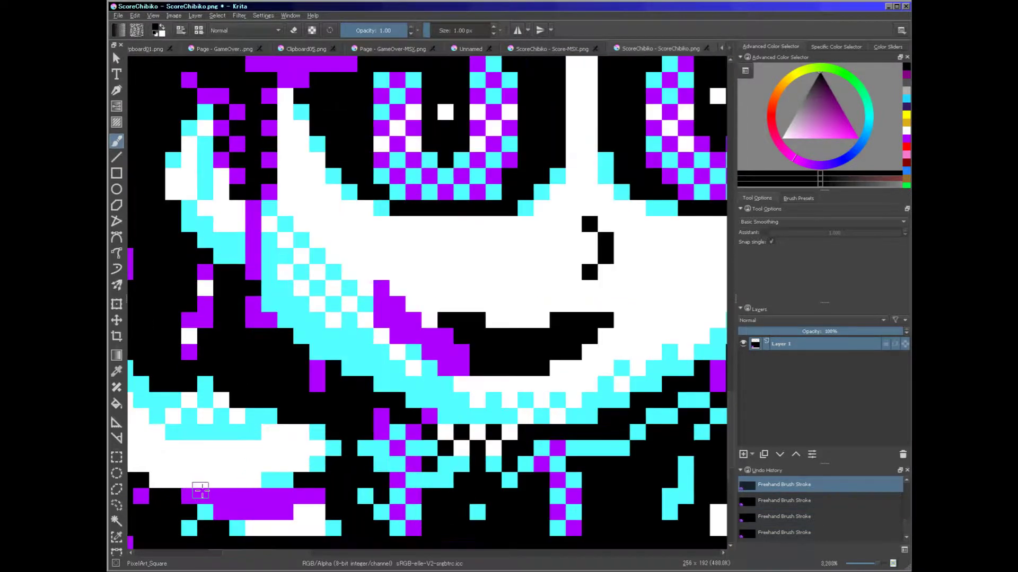
pyautogui.click(184, 497)
pyautogui.click(225, 498)
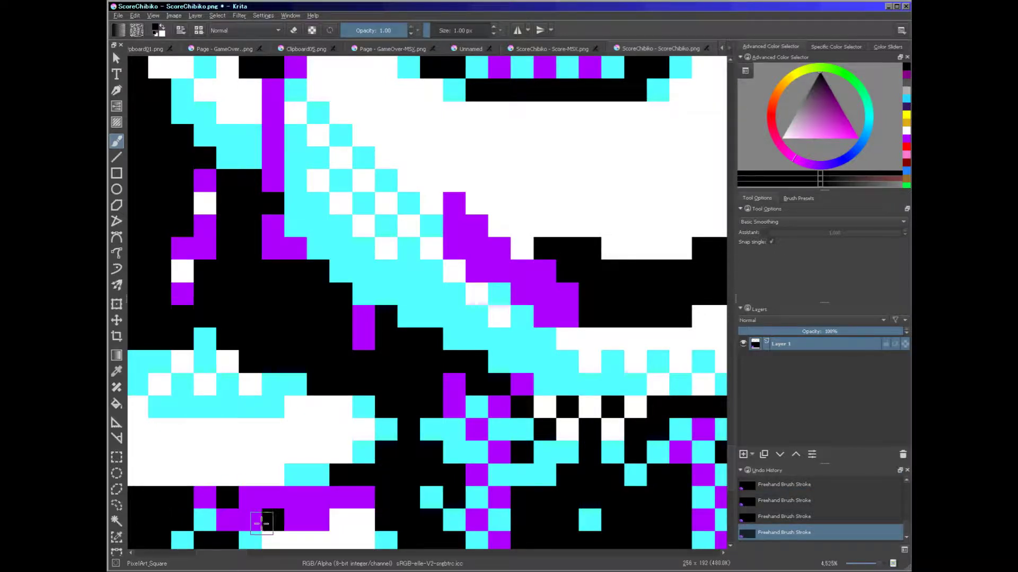
pyautogui.click(243, 518)
pyautogui.click(269, 495)
pyautogui.click(295, 520)
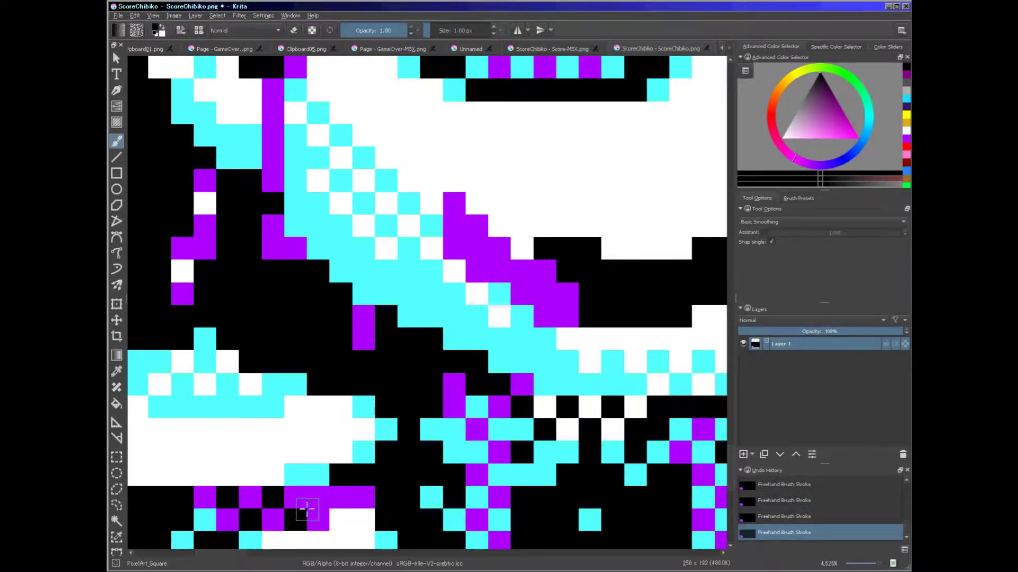
pyautogui.click(318, 498)
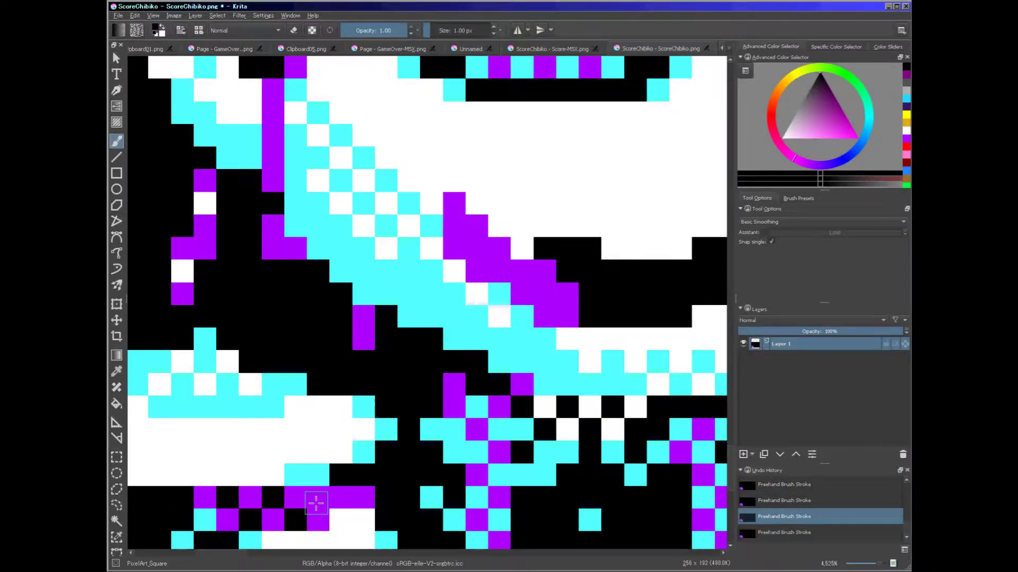
pyautogui.click(361, 499)
# Step: Dither the purple shadow under the portrait's right sleeve with a matching checkerboard of black pixels
pyautogui.scroll(-5, 522, 522)
pyautogui.scroll(4, 621, 508)
pyautogui.scroll(1, 621, 507)
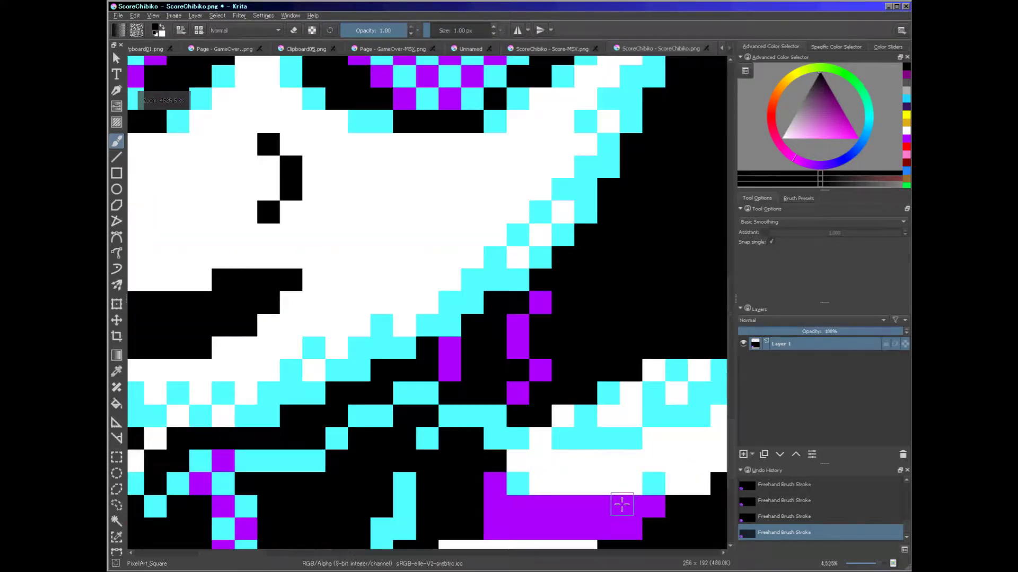
pyautogui.click(563, 528)
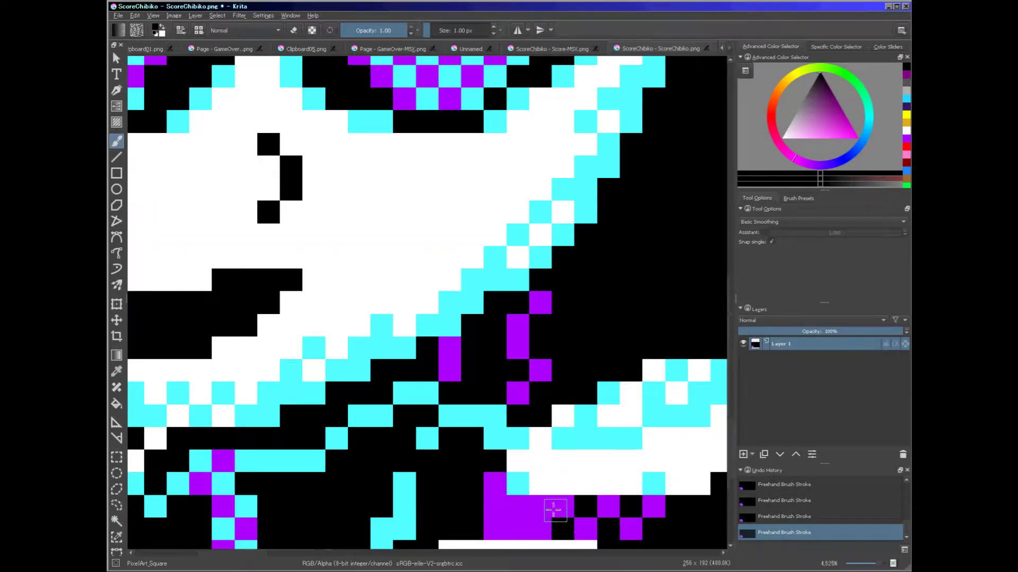
pyautogui.click(540, 506)
pyautogui.click(517, 528)
pyautogui.click(495, 510)
pyautogui.scroll(-8, 494, 512)
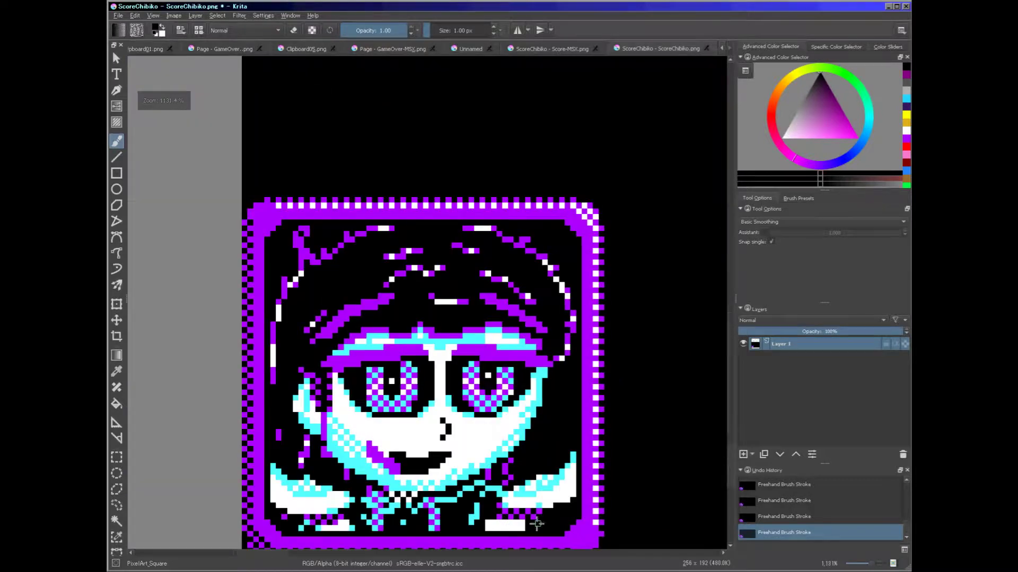
# Step: Select all the cyan pixels in the portrait by similar colour
pyautogui.scroll(6, 522, 514)
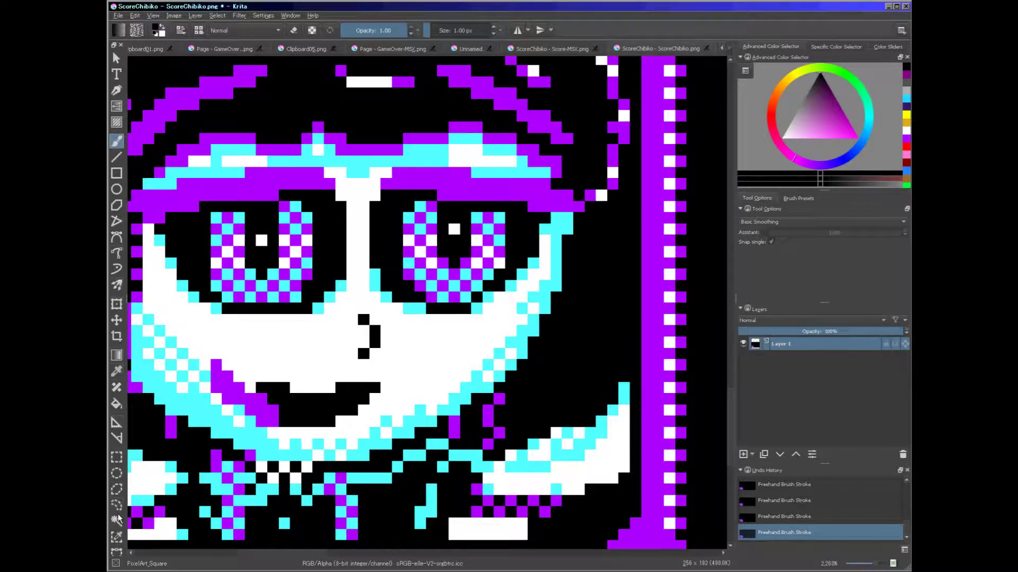
pyautogui.click(116, 536)
pyautogui.click(364, 445)
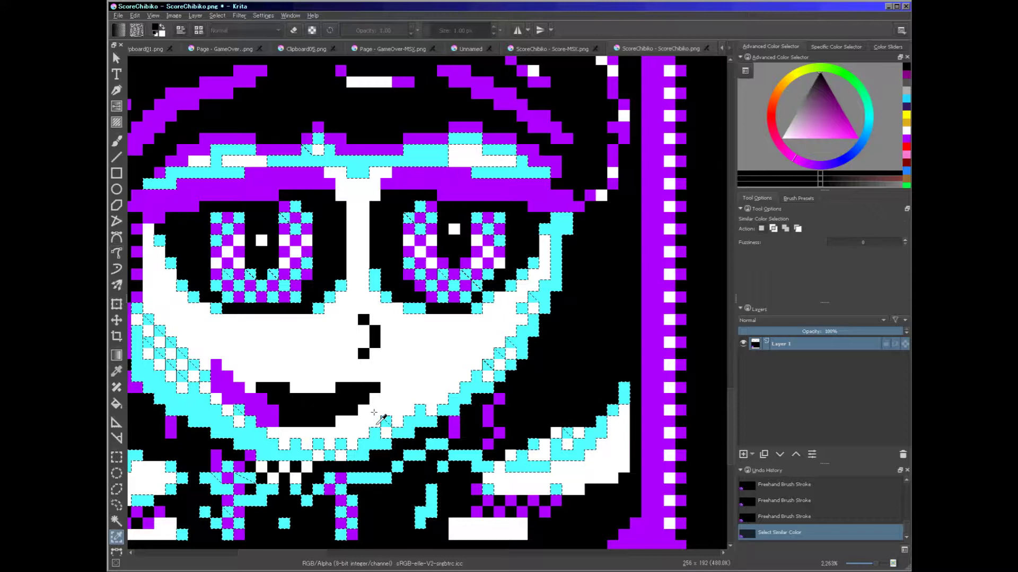
# Step: Paint the selected cyan shading on both sleeves black with a 3 px brush
pyautogui.click(117, 144)
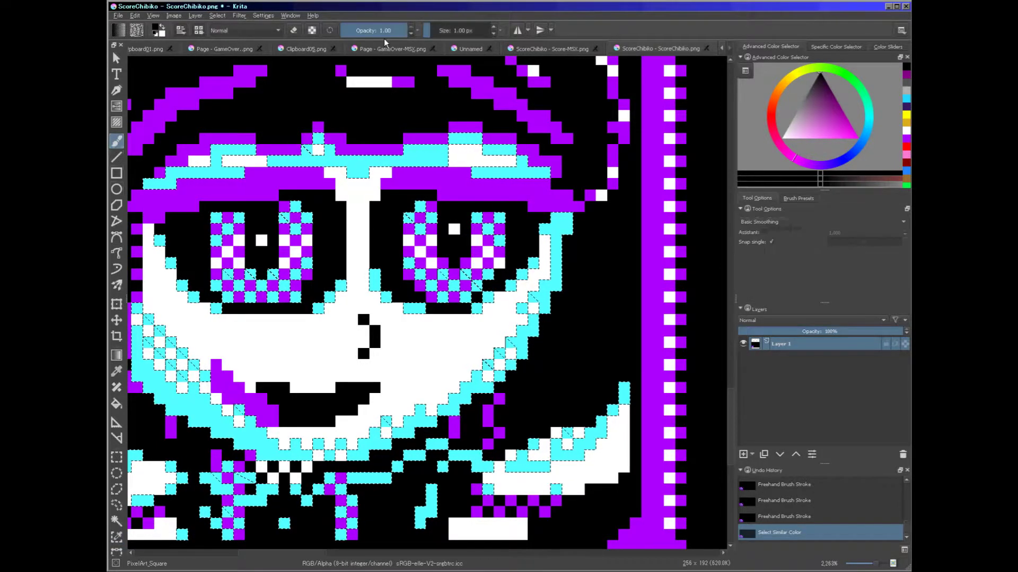
pyautogui.click(582, 389)
pyautogui.moveTo(618, 389)
pyautogui.mouseDown()
pyautogui.moveTo(602, 433)
pyautogui.moveTo(575, 470)
pyautogui.moveTo(557, 421)
pyautogui.moveTo(516, 468)
pyautogui.moveTo(536, 462)
pyautogui.moveTo(490, 490)
pyautogui.mouseUp()
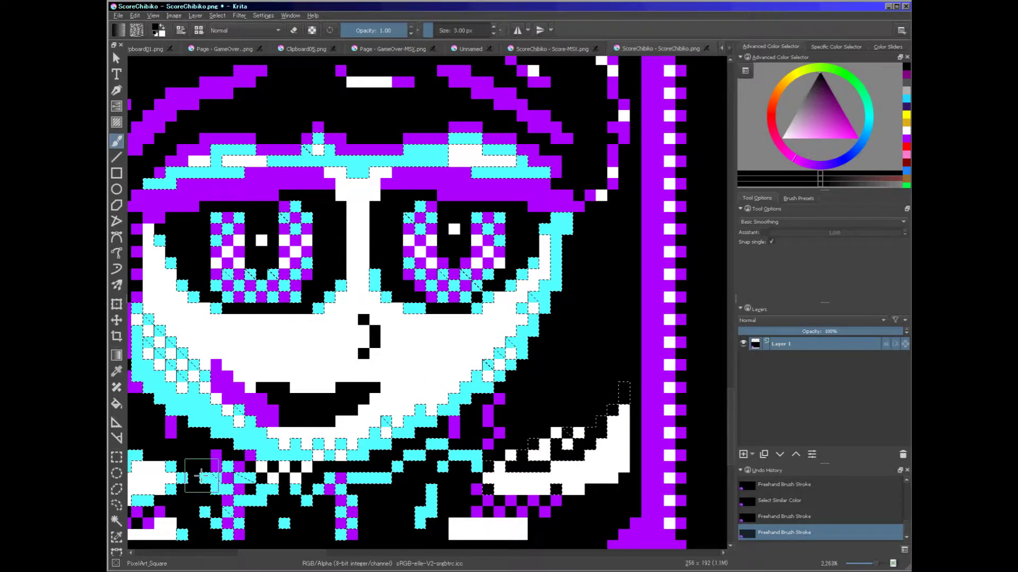
pyautogui.scroll(-4, 204, 482)
pyautogui.scroll(2, 160, 479)
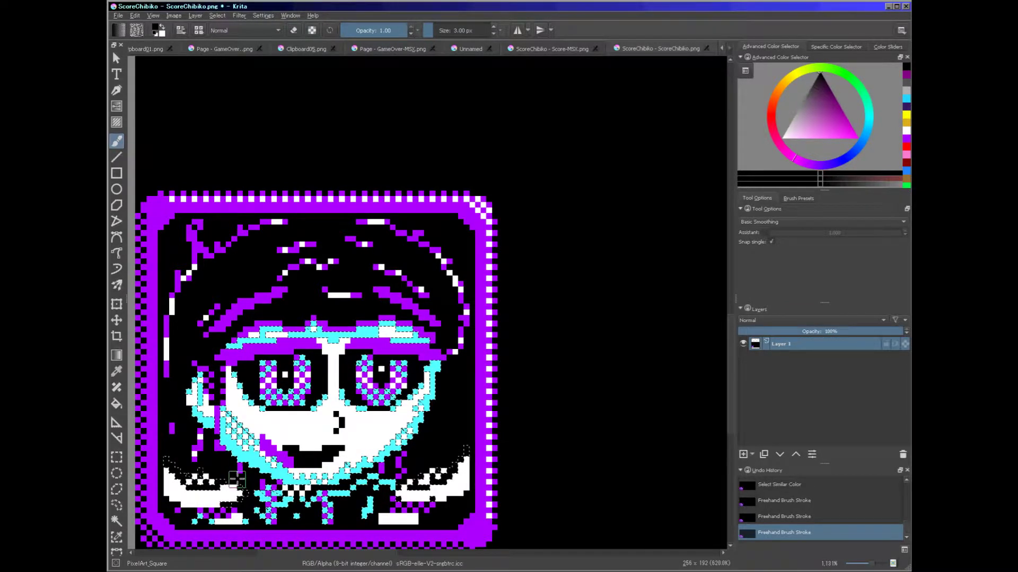
# Step: Set the brush size to 2 px and paint the cyan pixels in the two hanging ribbon tails black
pyautogui.scroll(6, 260, 501)
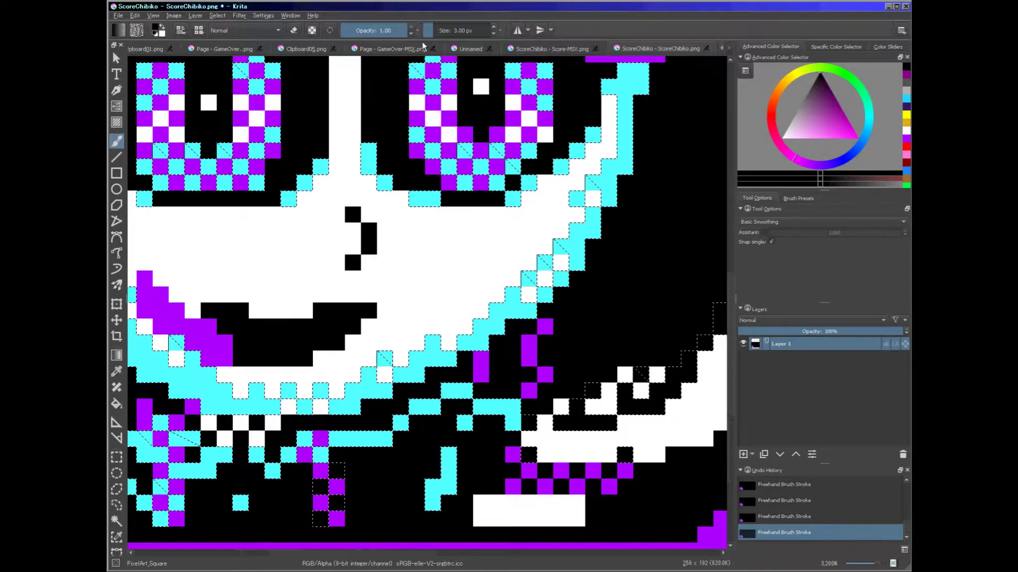
pyautogui.rightClick(461, 25)
pyautogui.rightClick(455, 31)
pyautogui.write('2')
pyautogui.press('Return')
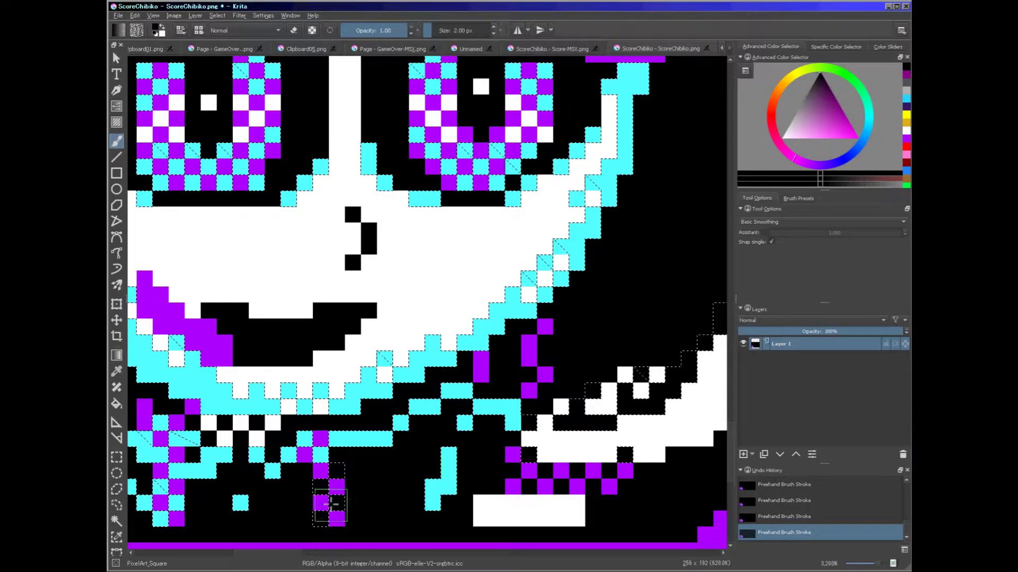
pyautogui.click(314, 444)
pyautogui.scroll(-1, 279, 504)
pyautogui.scroll(1, 250, 424)
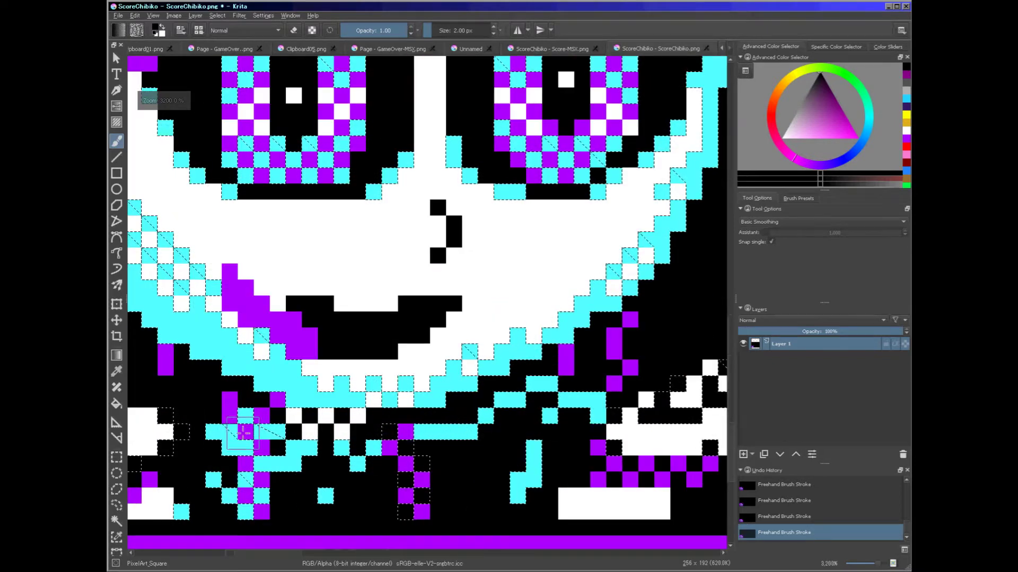
pyautogui.scroll(-3, 286, 443)
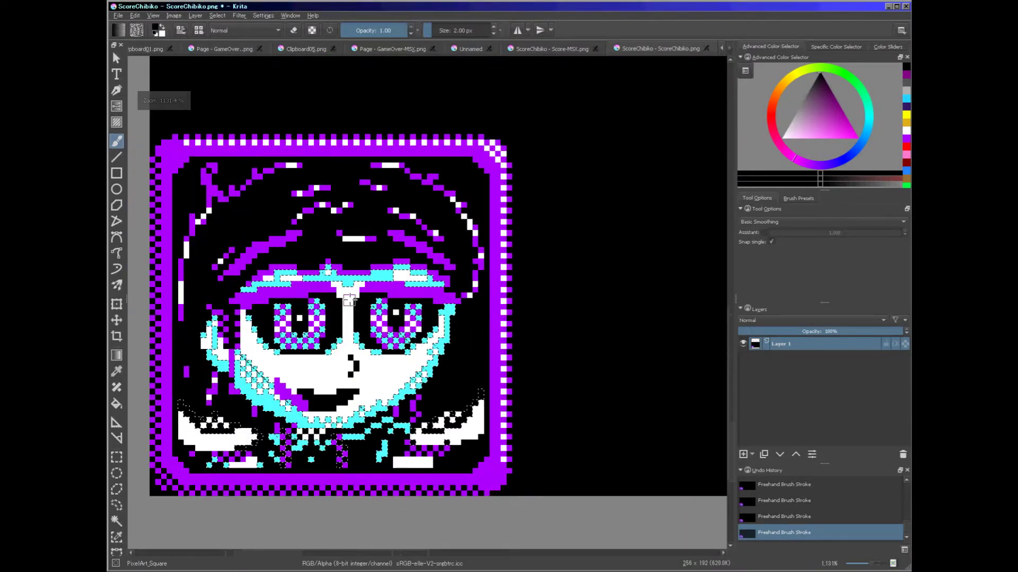
# Step: Try painting the cyan pixels along the lower edge of one iris black, and undo the stroke
pyautogui.scroll(3, 348, 302)
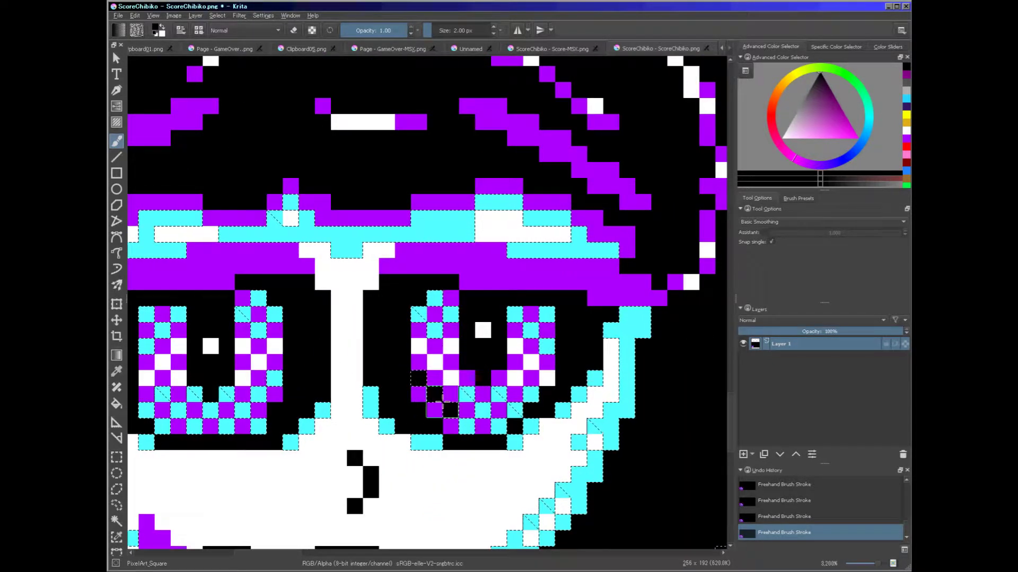
pyautogui.hotkey('ctrl', 'z')
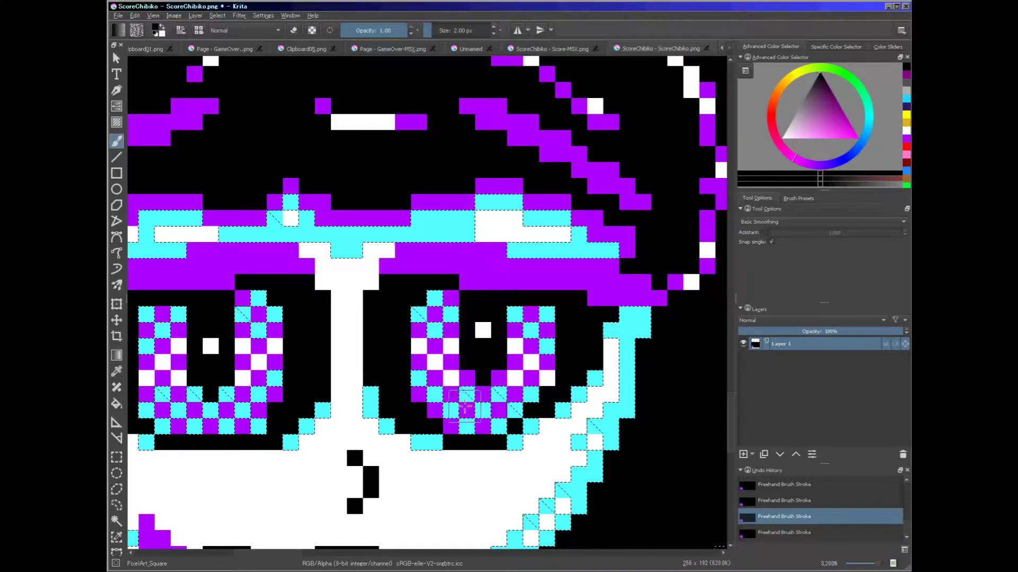
pyautogui.scroll(-5, 422, 407)
pyautogui.scroll(4, 422, 407)
pyautogui.scroll(-3, 283, 400)
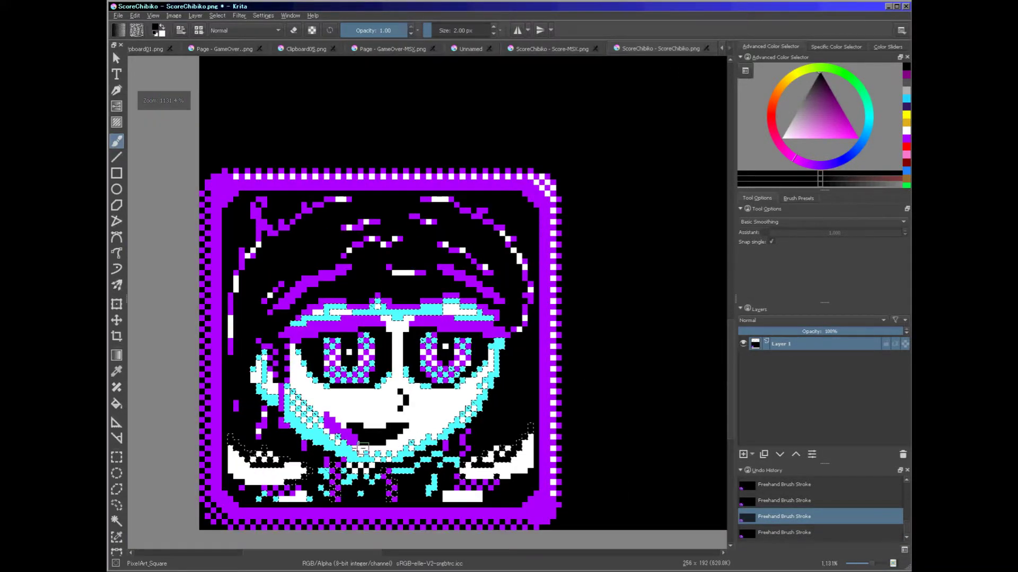
# Step: Paint the selected cyan shading on the upper ear and along the jawline black, and undo the last stroke
pyautogui.scroll(4, 284, 400)
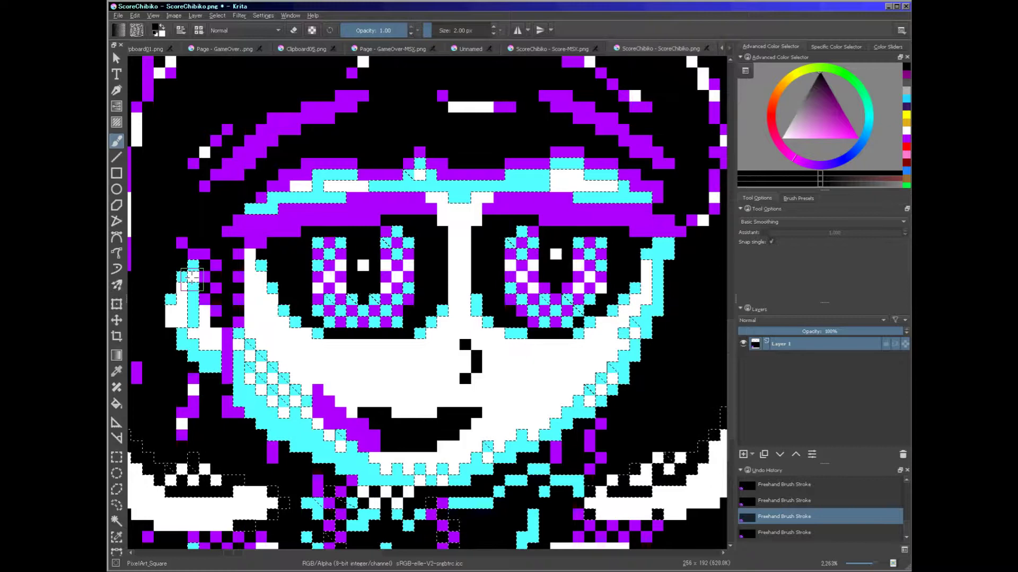
pyautogui.moveTo(191, 278); pyautogui.dragTo(183, 316)
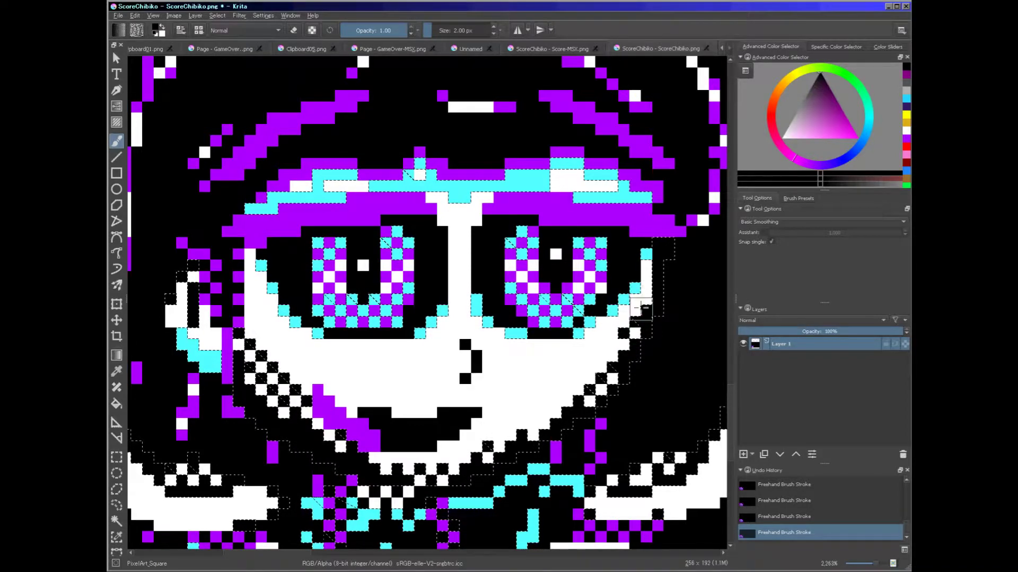
pyautogui.hotkey('ctrl', 'z')
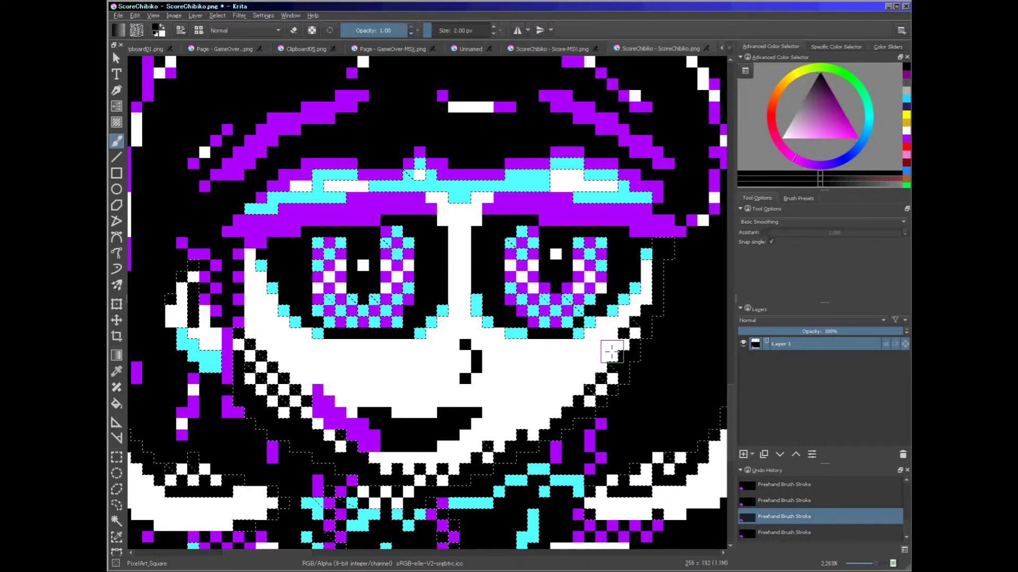
pyautogui.scroll(-4, 626, 438)
pyautogui.scroll(4, 587, 433)
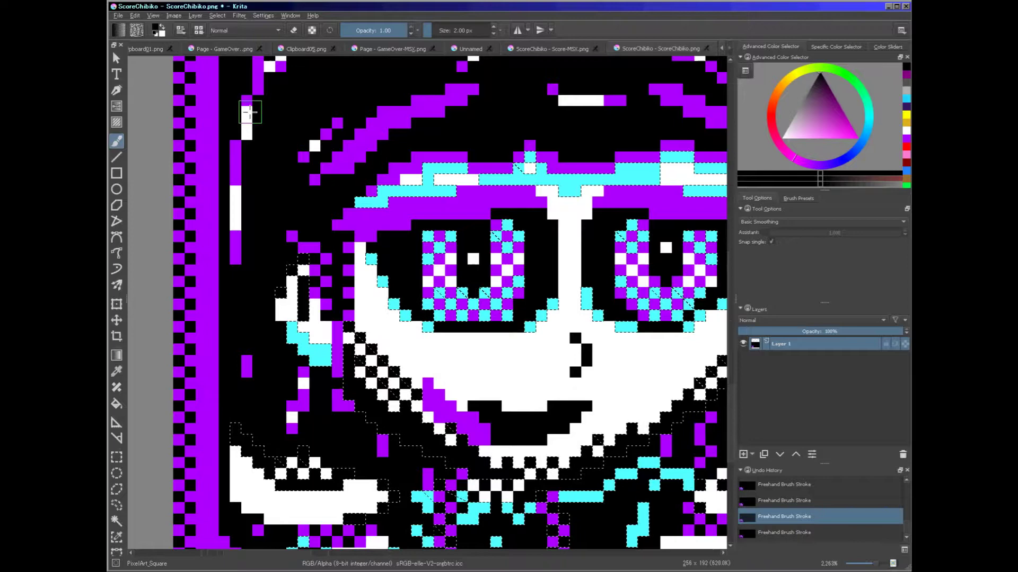
# Step: Clear the selection of cyan pixels
pyautogui.click(216, 15)
pyautogui.click(221, 40)
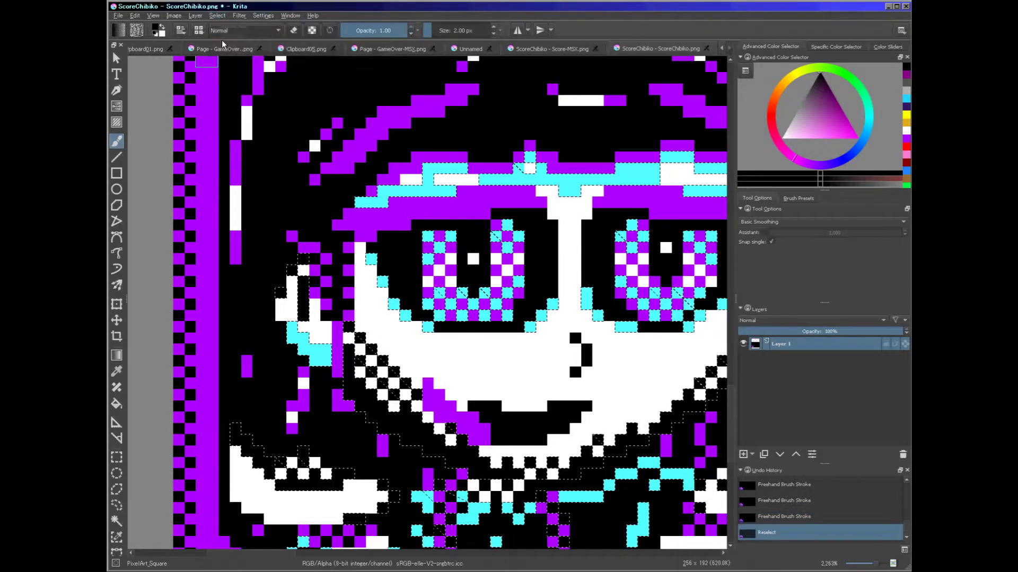
pyautogui.click(214, 18)
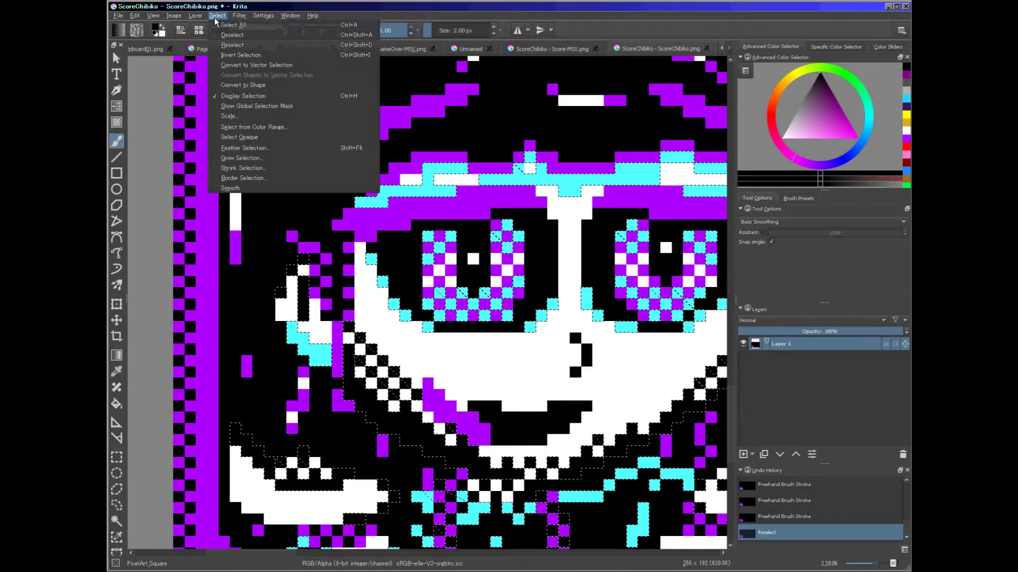
pyautogui.click(232, 35)
pyautogui.scroll(-8, 236, 72)
pyautogui.scroll(7, 354, 262)
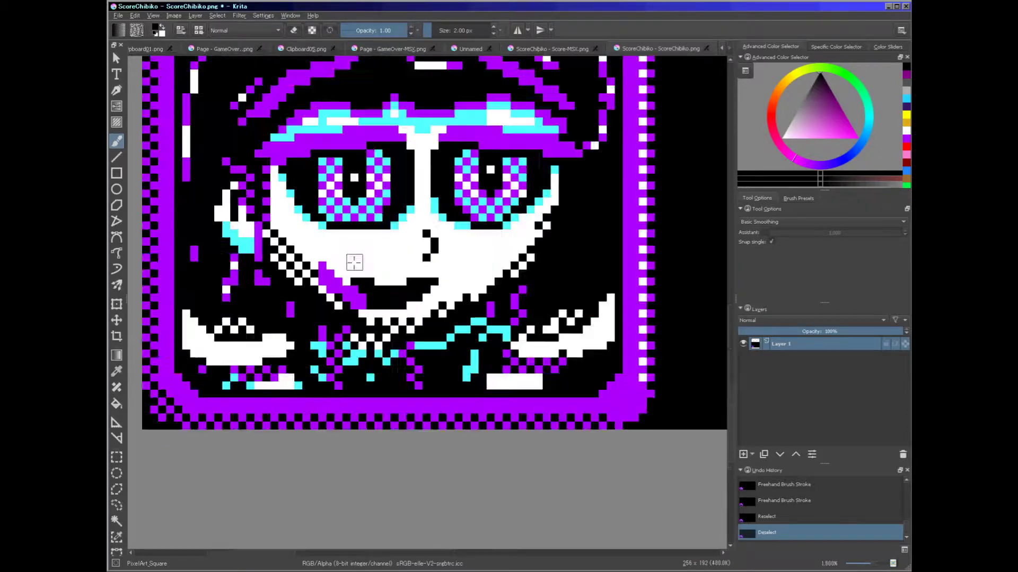
# Step: Dither the purple cheek shadow beside the mouth with black pixels, using a 1 px brush
pyautogui.scroll(3, 354, 261)
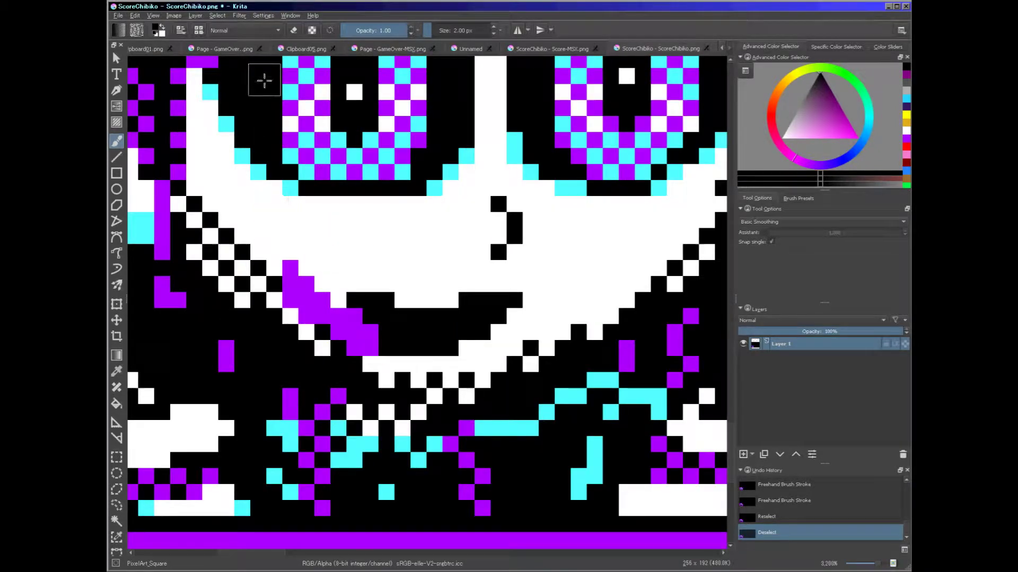
pyautogui.click(392, 328)
pyautogui.scroll(2, 291, 277)
pyautogui.click(290, 260)
pyautogui.click(313, 284)
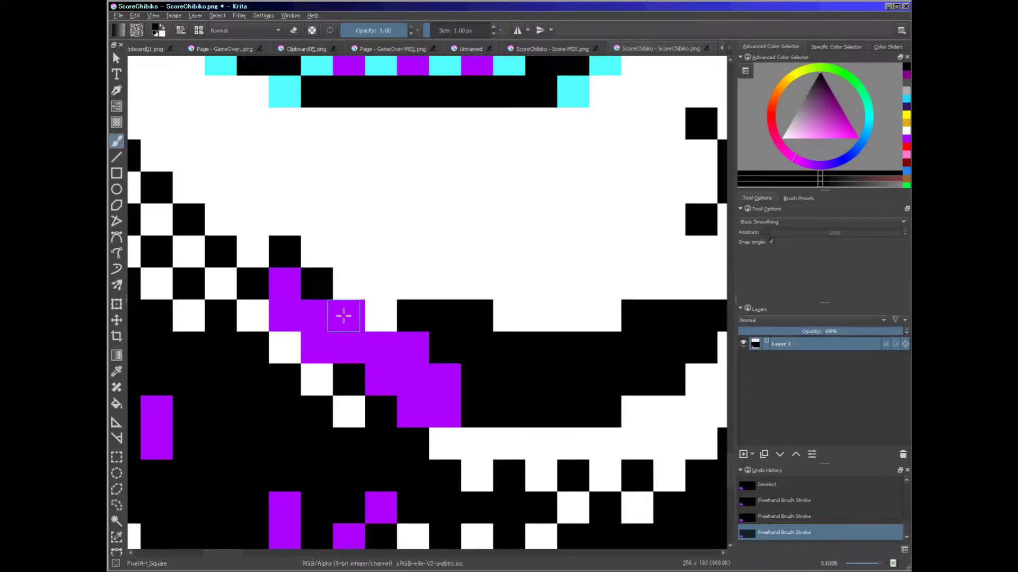
pyautogui.click(345, 316)
pyautogui.click(387, 345)
pyautogui.click(413, 347)
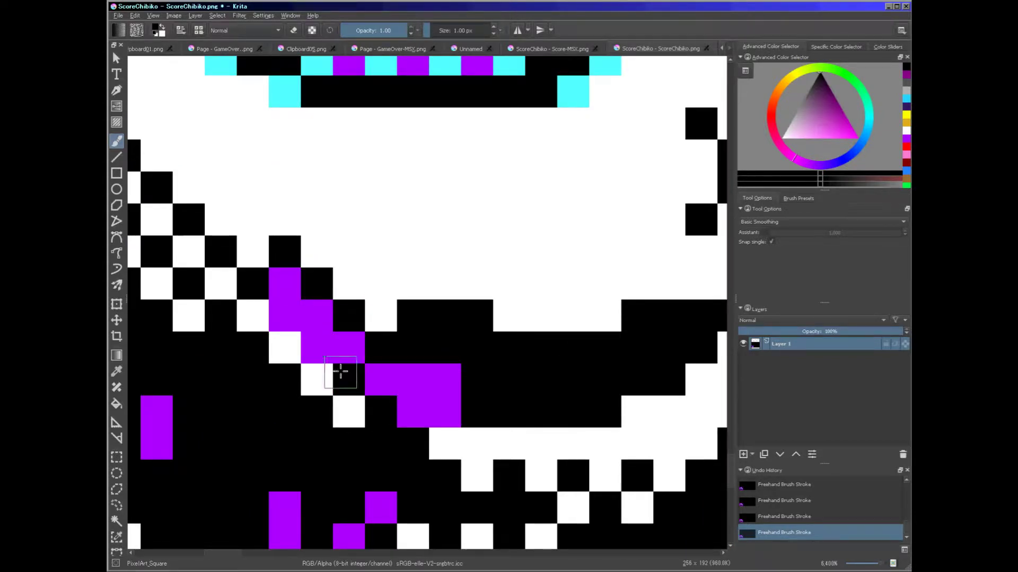
pyautogui.click(317, 347)
pyautogui.click(282, 313)
pyautogui.scroll(-8, 282, 313)
pyautogui.scroll(7, 266, 370)
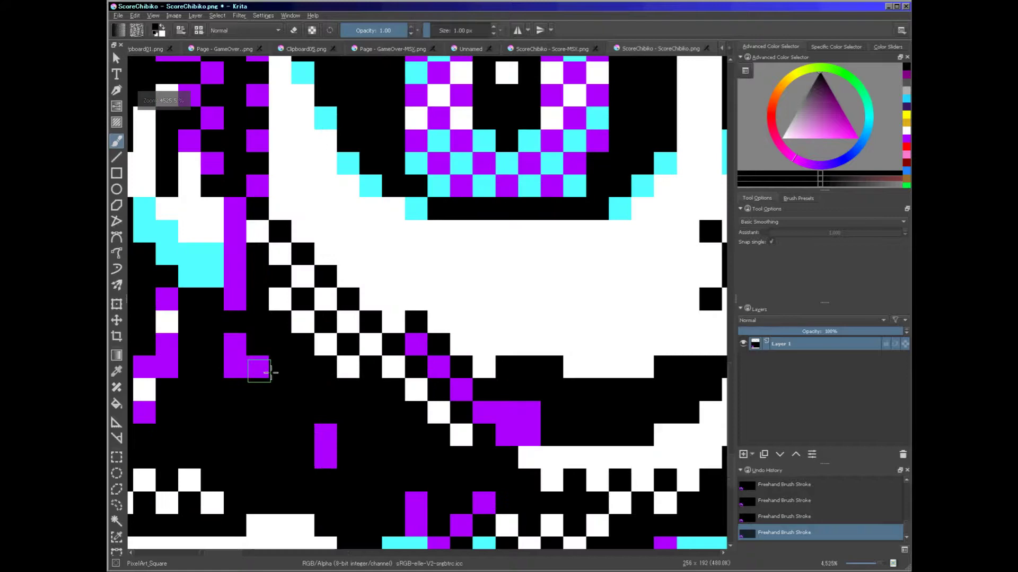
# Step: Switch to white and continue the checkerboard dithering diagonally down the portrait's left jawline to the chin
pyautogui.press('x')
pyautogui.click(371, 390)
pyautogui.click(394, 411)
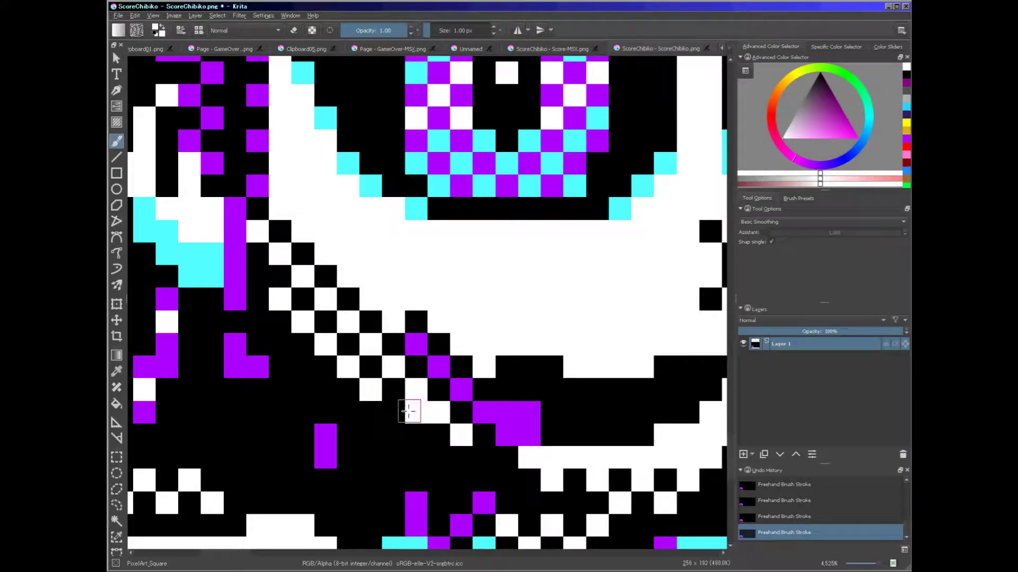
pyautogui.click(415, 434)
pyautogui.click(438, 456)
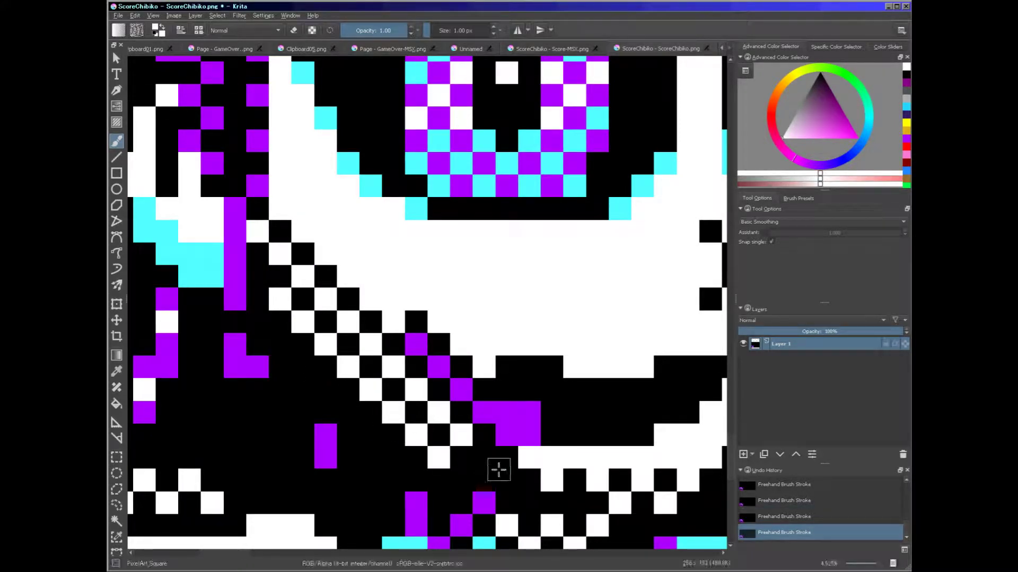
pyautogui.click(482, 456)
pyautogui.click(506, 480)
pyautogui.click(461, 480)
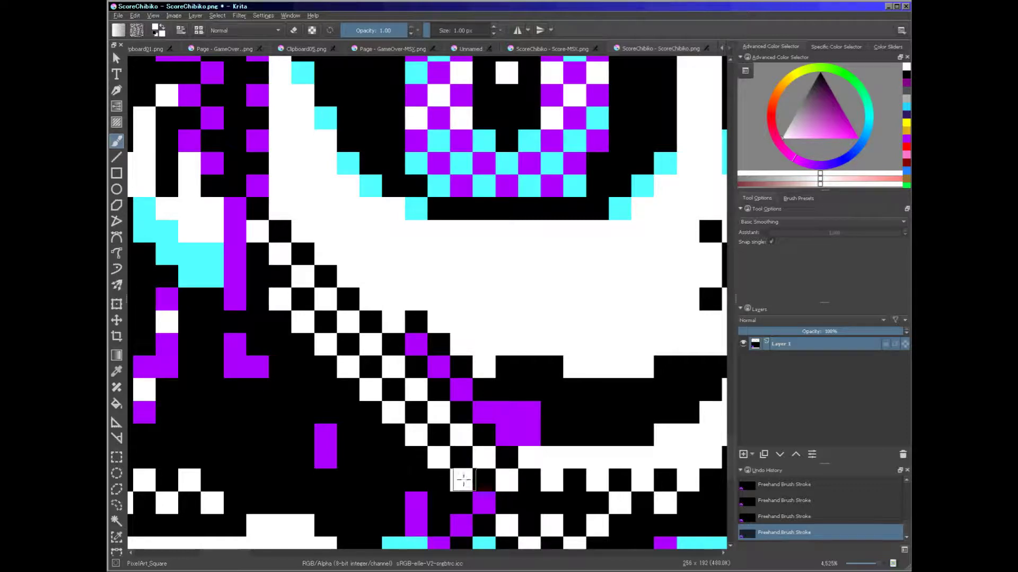
# Step: Add another diagonal row of white pixels along the outer edge of the left jaw's checkerboard
pyautogui.click(393, 458)
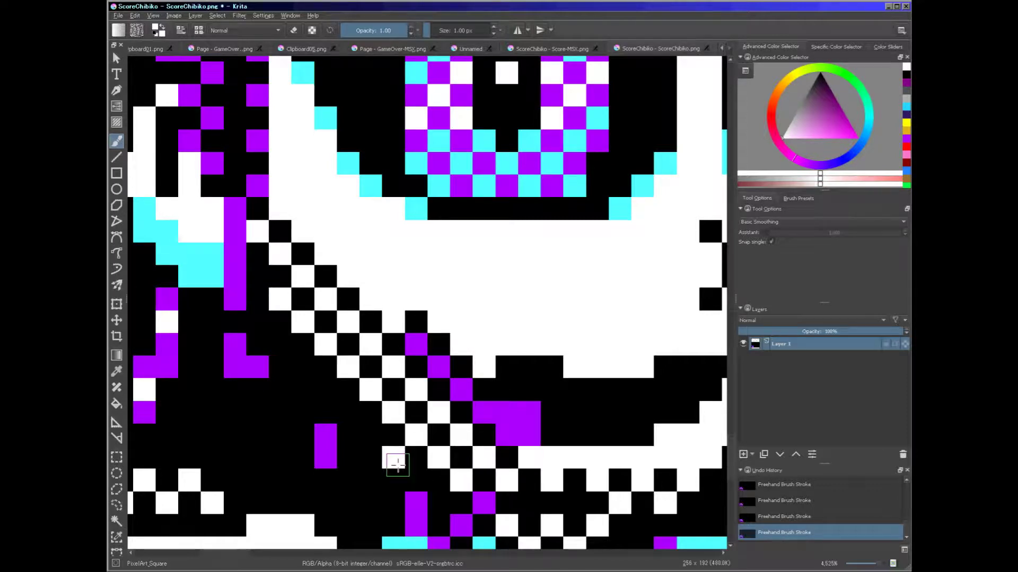
pyautogui.click(370, 433)
pyautogui.click(350, 414)
pyautogui.click(326, 389)
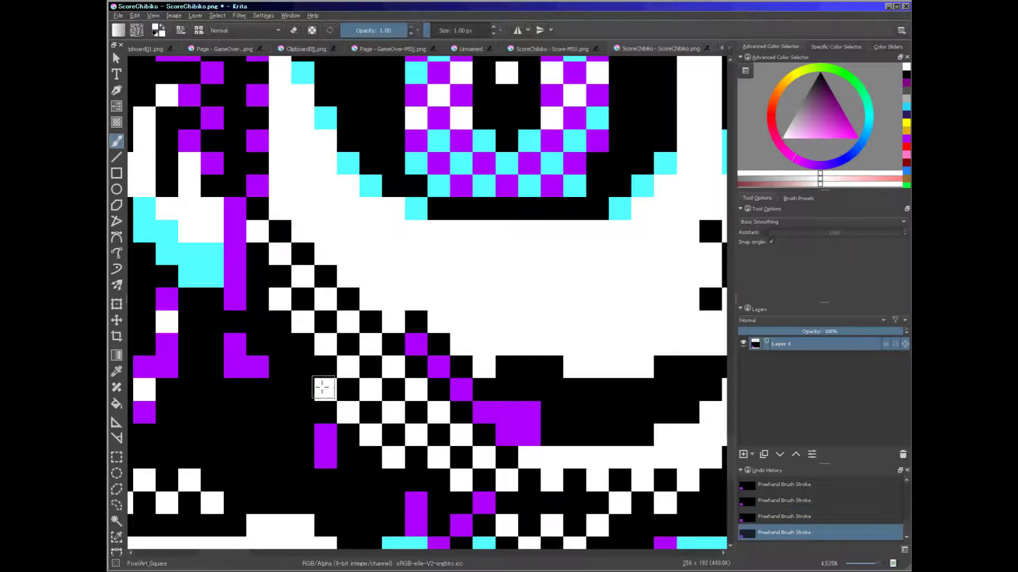
pyautogui.click(304, 365)
pyautogui.click(281, 345)
pyautogui.scroll(-1, 382, 443)
pyautogui.scroll(-4, 385, 450)
pyautogui.scroll(3, 386, 450)
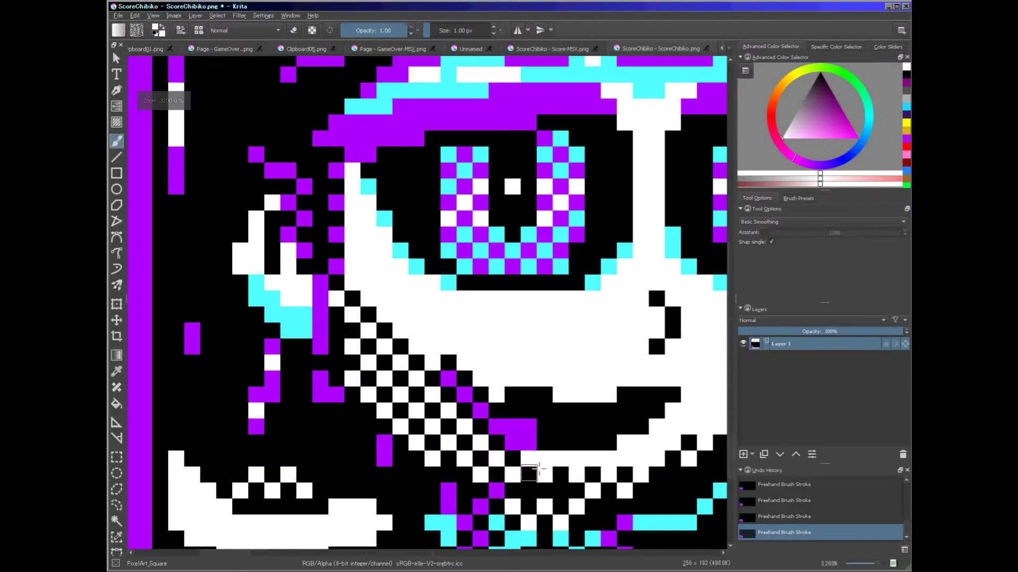
# Step: Continue the diagonal row of white checkerboard pixels down the outer edge of the portrait's right jaw
pyautogui.scroll(-4, 687, 483)
pyautogui.scroll(6, 687, 483)
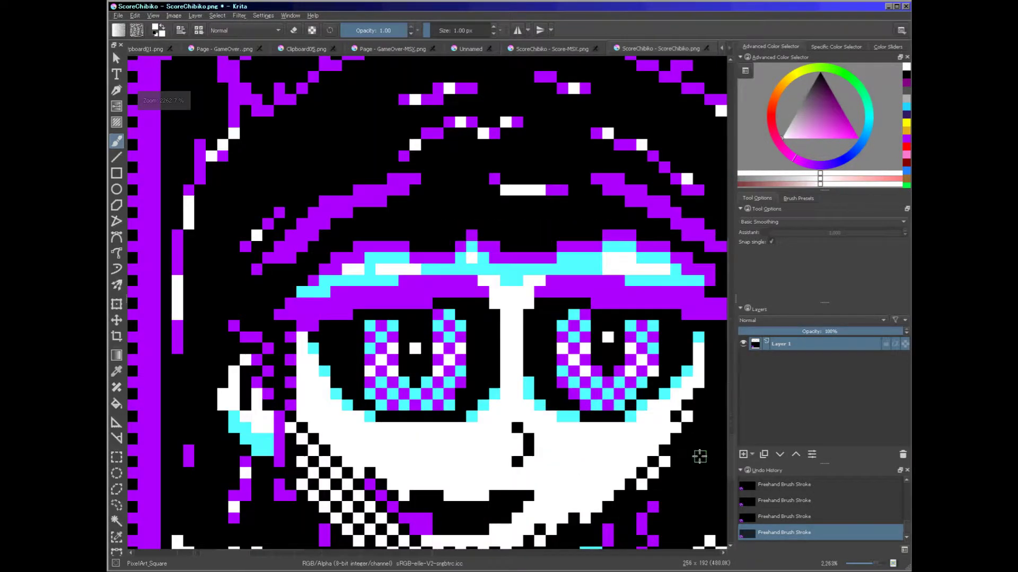
pyautogui.scroll(-4, 677, 462)
pyautogui.scroll(4, 711, 472)
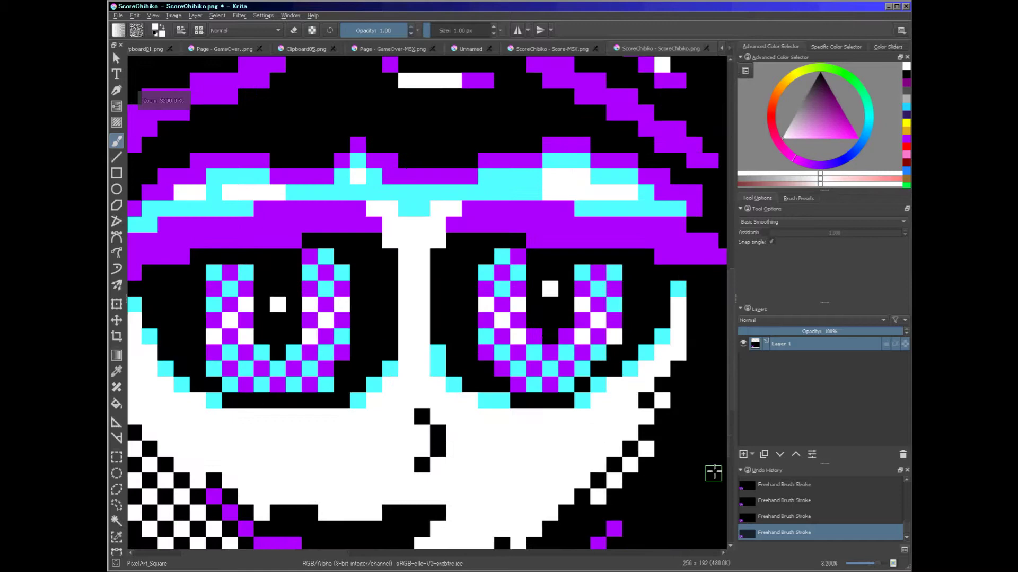
pyautogui.scroll(-8, 643, 465)
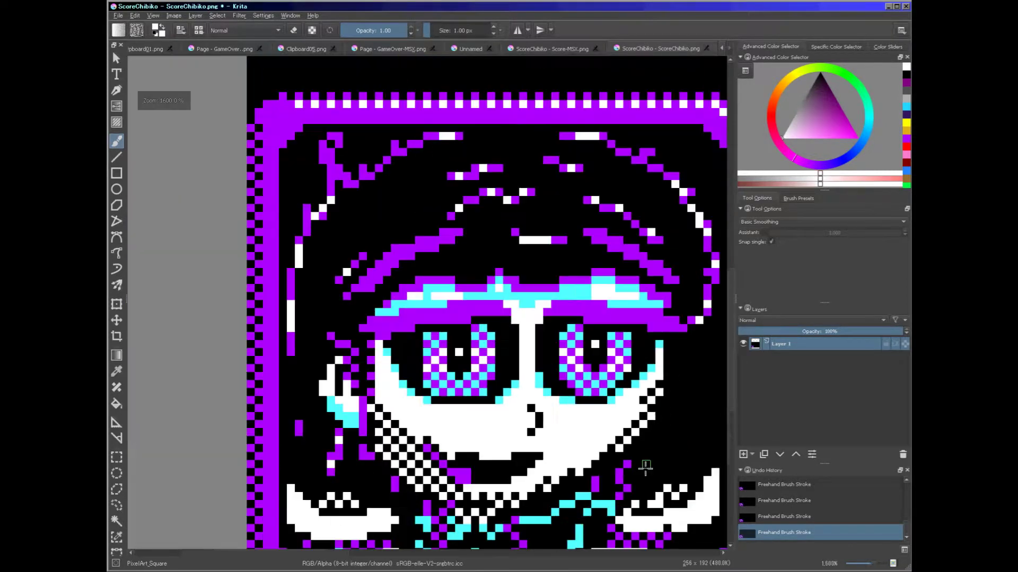
pyautogui.scroll(8, 628, 447)
pyautogui.click(582, 351)
pyautogui.click(559, 373)
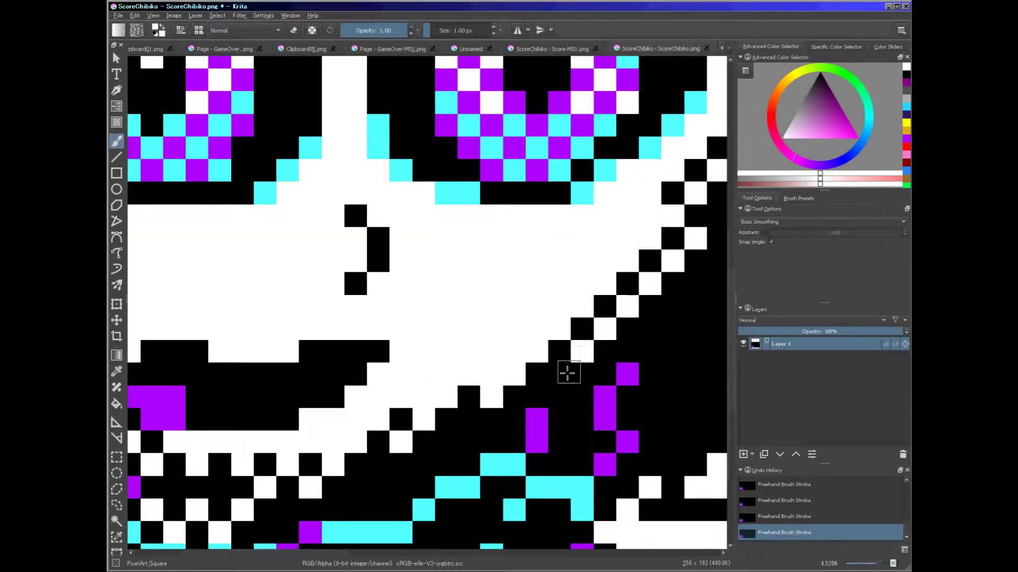
pyautogui.click(540, 395)
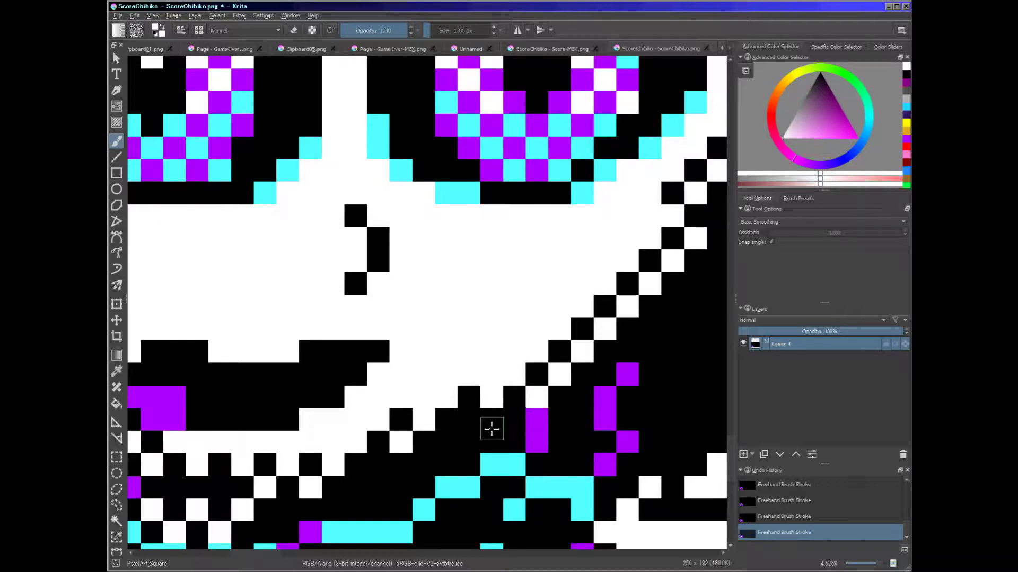
# Step: Extend the white checkerboard dithering along the lower right jaw and underneath the chin
pyautogui.click(474, 420)
pyautogui.click(447, 442)
pyautogui.click(422, 462)
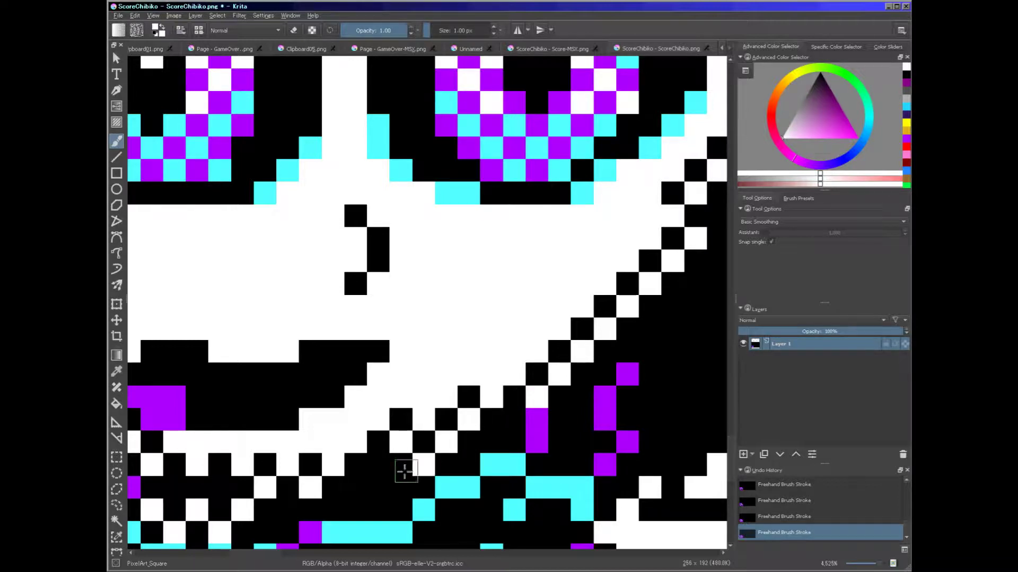
pyautogui.click(376, 467)
pyautogui.click(356, 488)
pyautogui.scroll(-6, 325, 537)
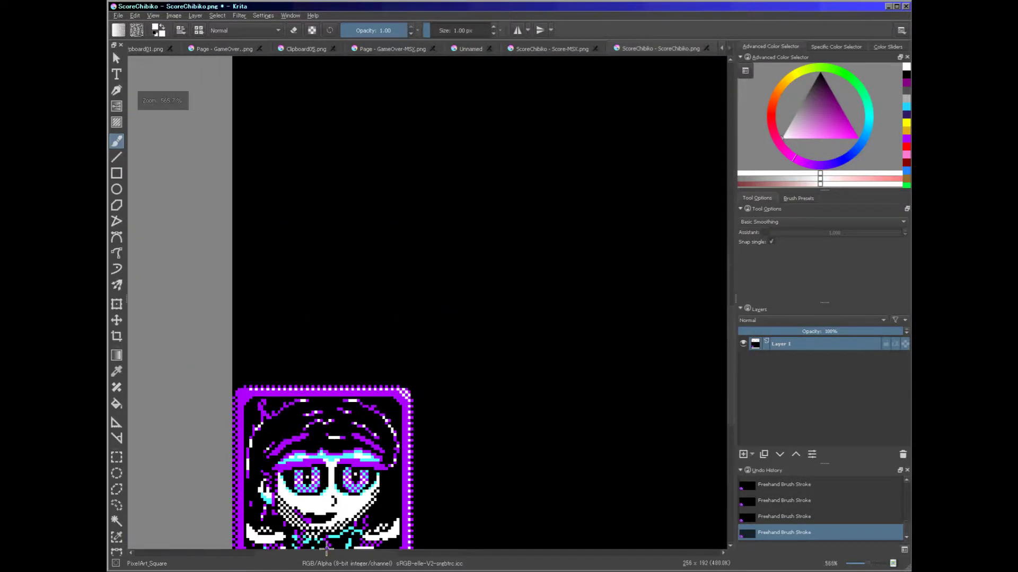
pyautogui.scroll(5, 323, 546)
pyautogui.click(275, 457)
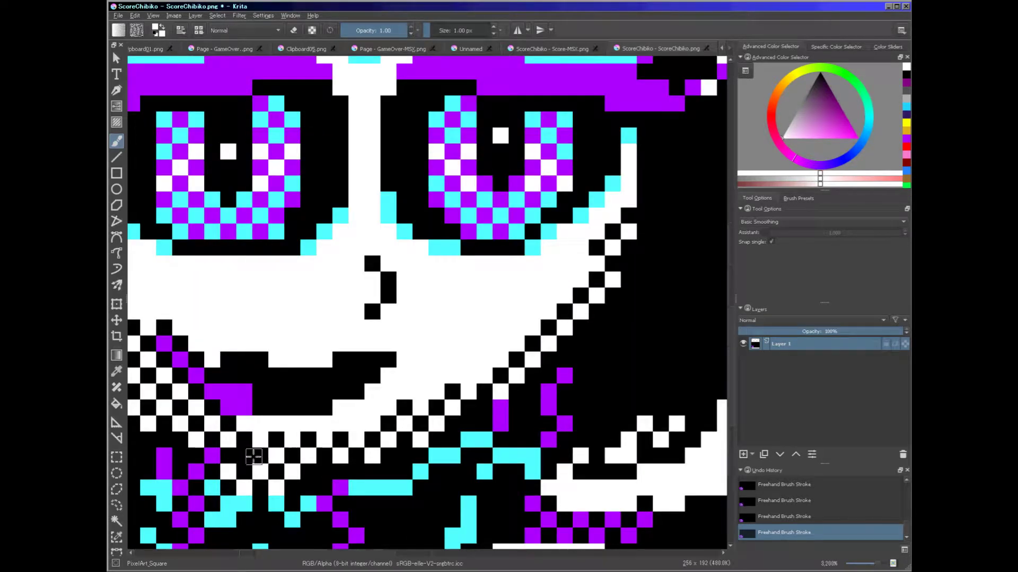
# Step: Extend the purple shading at the mouth's left corner by one pixel and outline it underneath in black
pyautogui.scroll(-4, 286, 467)
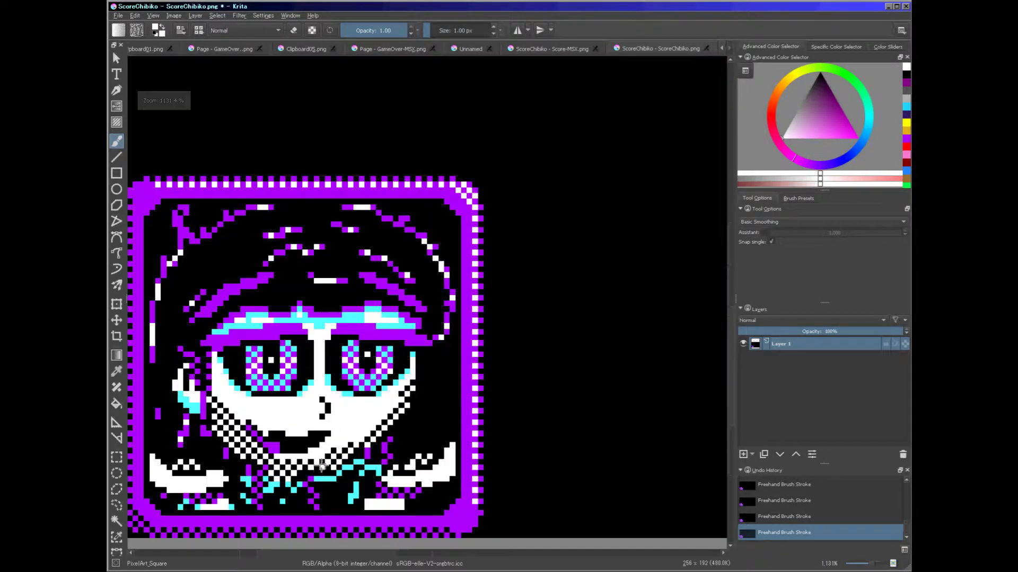
pyautogui.scroll(-2, 286, 466)
pyautogui.scroll(6, 286, 467)
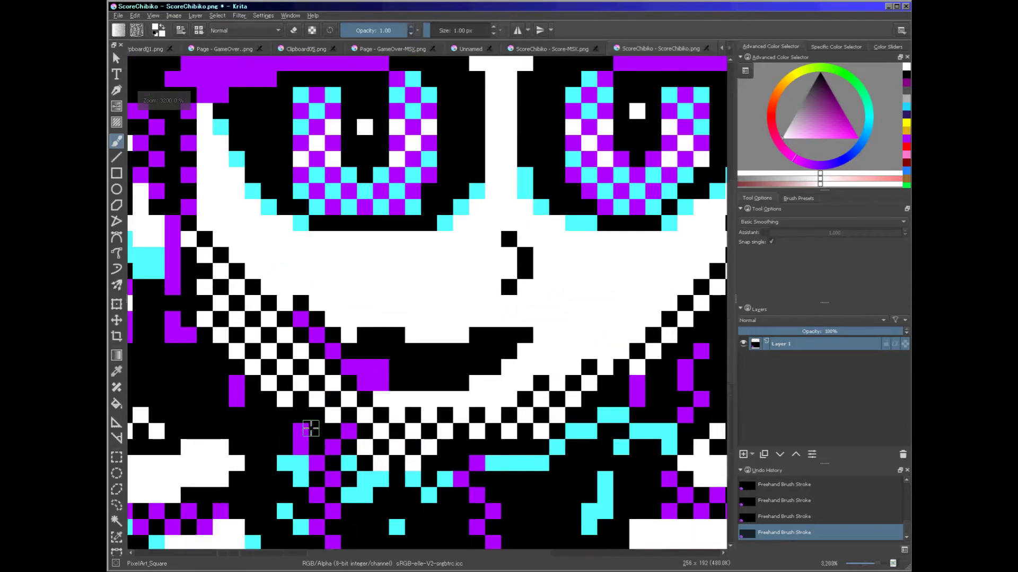
pyautogui.keyDown('ctrl'); pyautogui.click(379, 369); pyautogui.keyUp('ctrl')
pyautogui.click(396, 383)
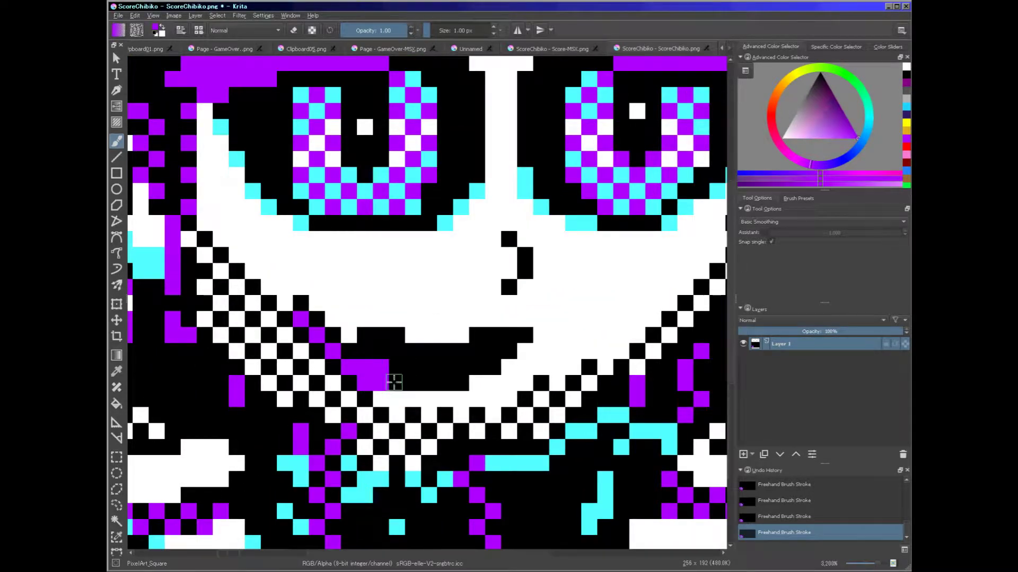
pyautogui.keyDown('ctrl'); pyautogui.click(439, 387); pyautogui.keyUp('ctrl')
pyautogui.scroll(-7, 355, 454)
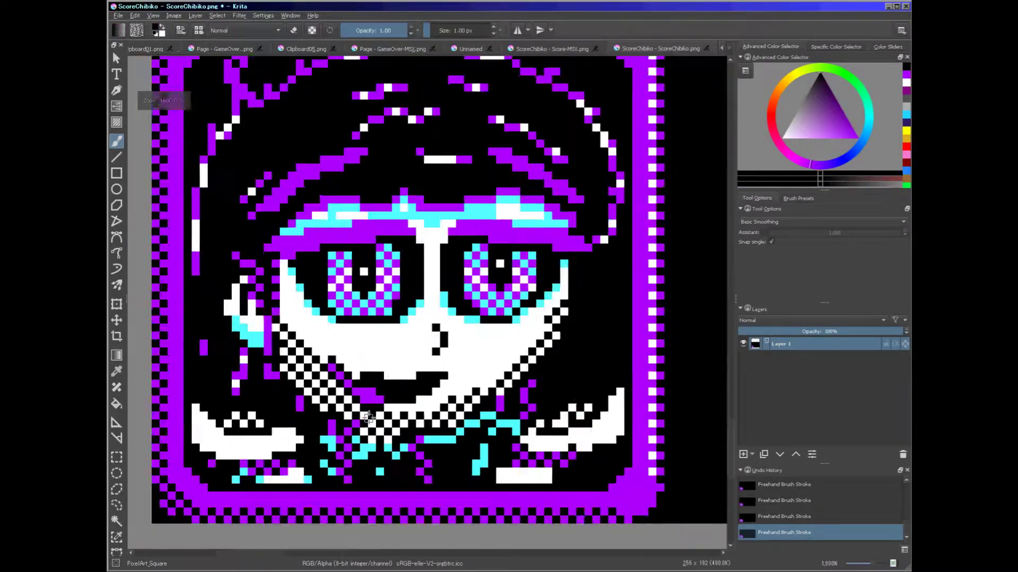
pyautogui.scroll(7, 347, 449)
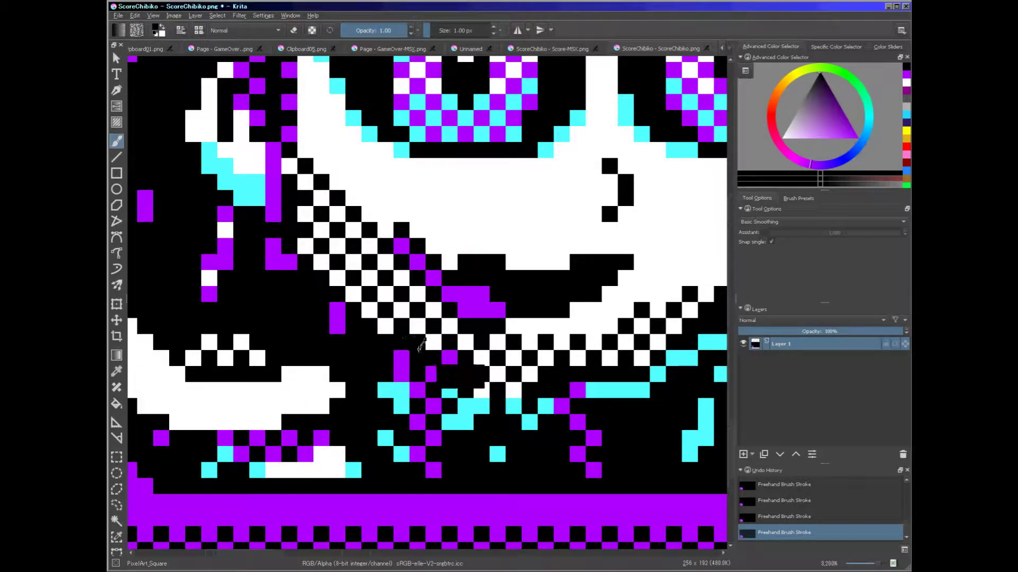
# Step: Blacken the topmost purple pixel of the ribbon below the left jaw and add a white pixel to the jaw's dithered edge
pyautogui.click(402, 357)
pyautogui.scroll(-4, 403, 395)
pyautogui.scroll(6, 424, 381)
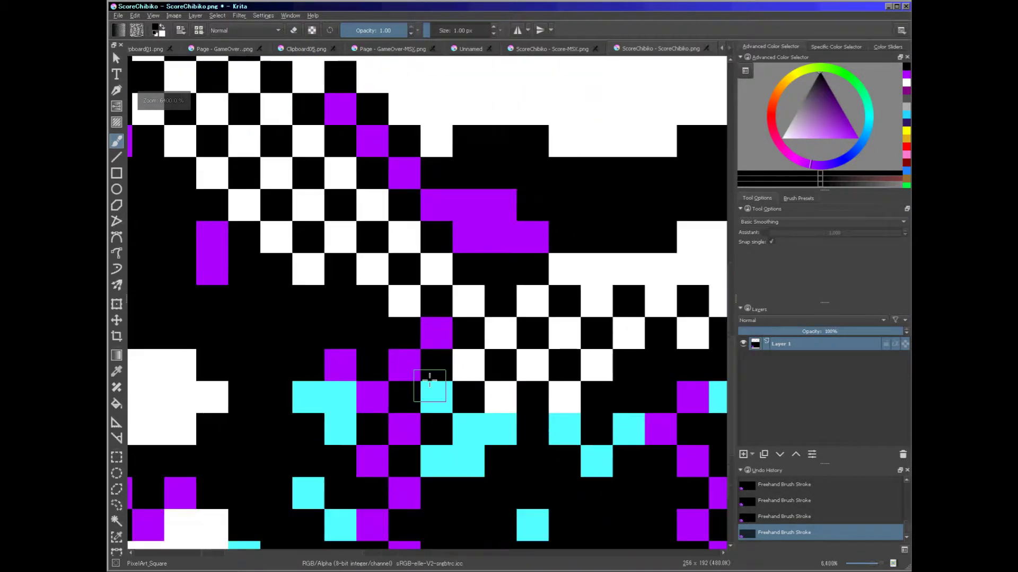
pyautogui.keyDown('ctrl'); pyautogui.click(406, 303); pyautogui.keyUp('ctrl')
pyautogui.click(342, 306)
pyautogui.scroll(-7, 374, 359)
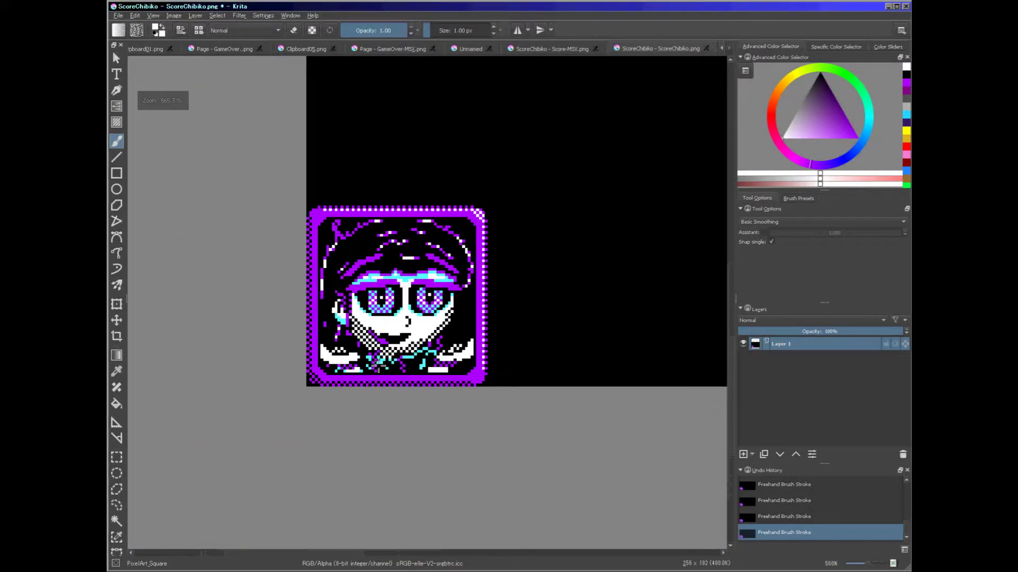
pyautogui.scroll(4, 378, 366)
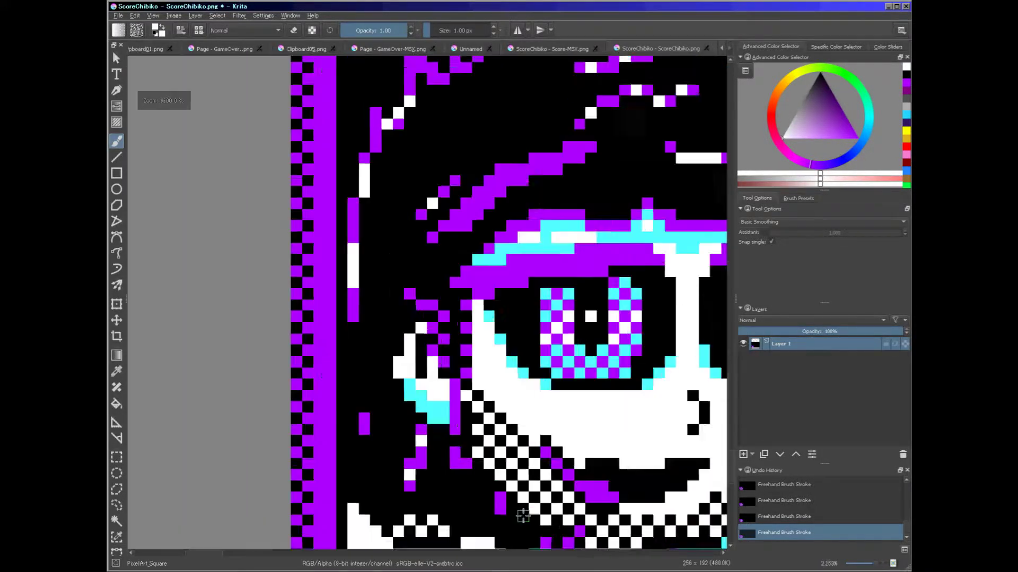
# Step: Switch to black and draw a stepped line below the cyan and white brow highlight over the right eye, down to the nose bridge
pyautogui.press('x')
pyautogui.scroll(-5, 536, 535)
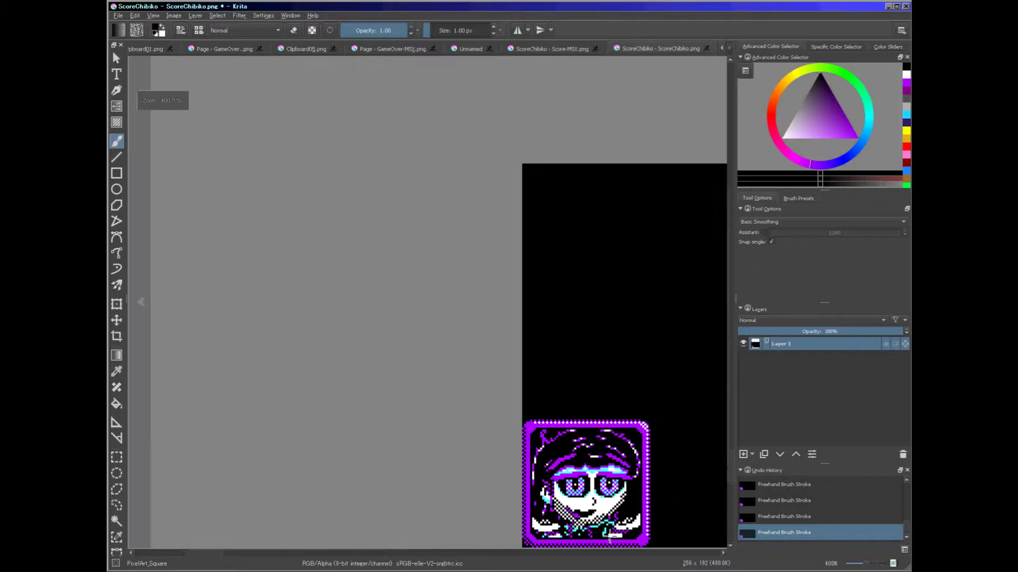
pyautogui.scroll(3, 649, 526)
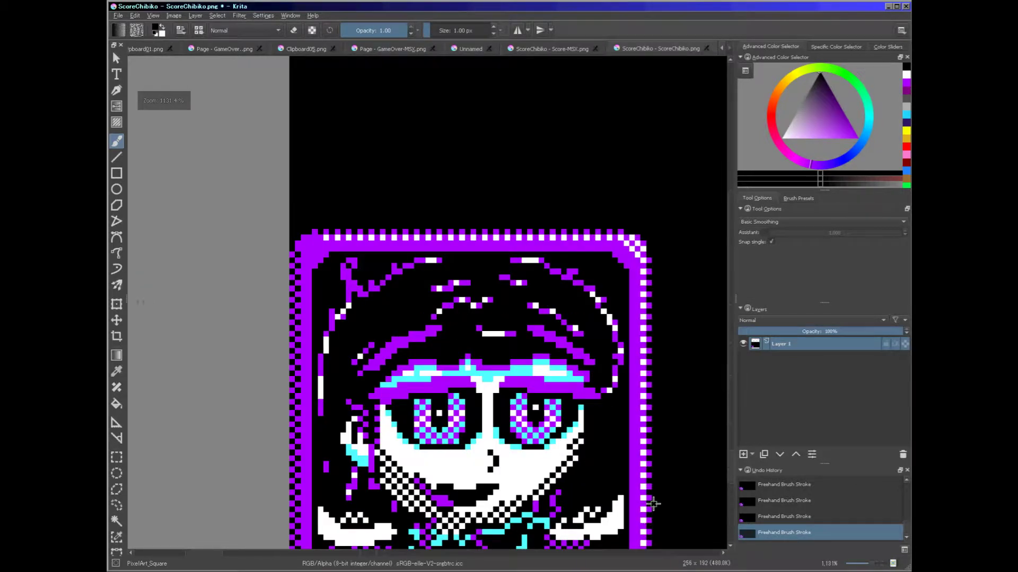
pyautogui.scroll(3, 609, 432)
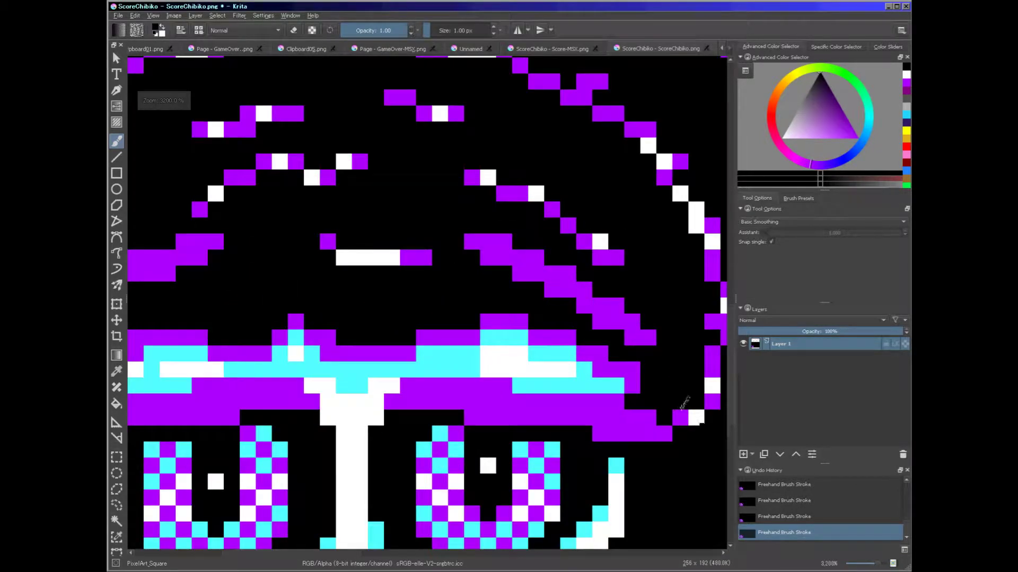
pyautogui.moveTo(624, 392)
pyautogui.mouseDown()
pyautogui.moveTo(521, 384)
pyautogui.moveTo(502, 372)
pyautogui.moveTo(410, 375)
pyautogui.moveTo(374, 403)
pyautogui.mouseUp()
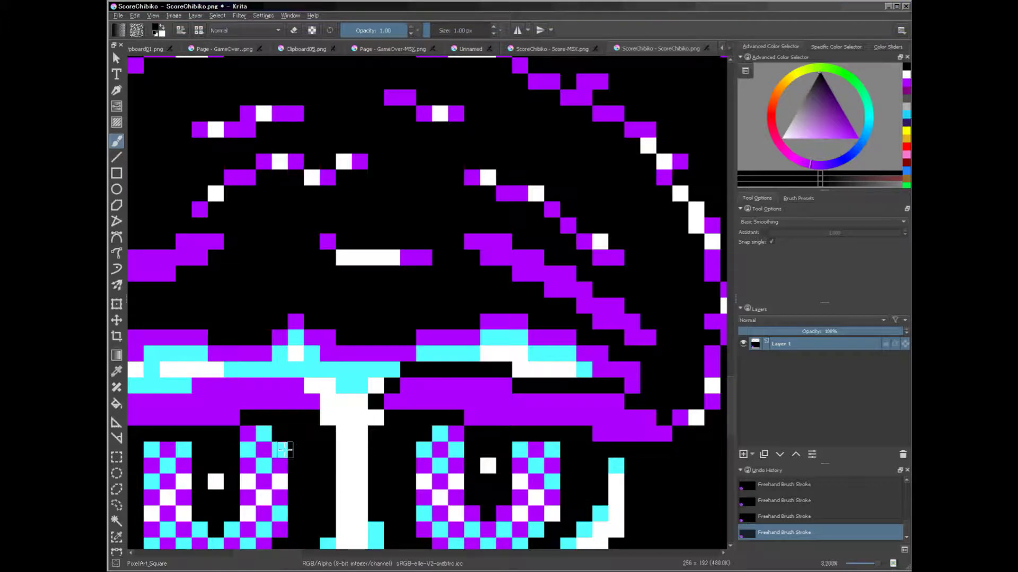
# Step: Draw a matching black line below the brow highlight over the left eye and blacken the top white pixel at the face's left edge
pyautogui.scroll(-1, 316, 422)
pyautogui.scroll(-1, 317, 421)
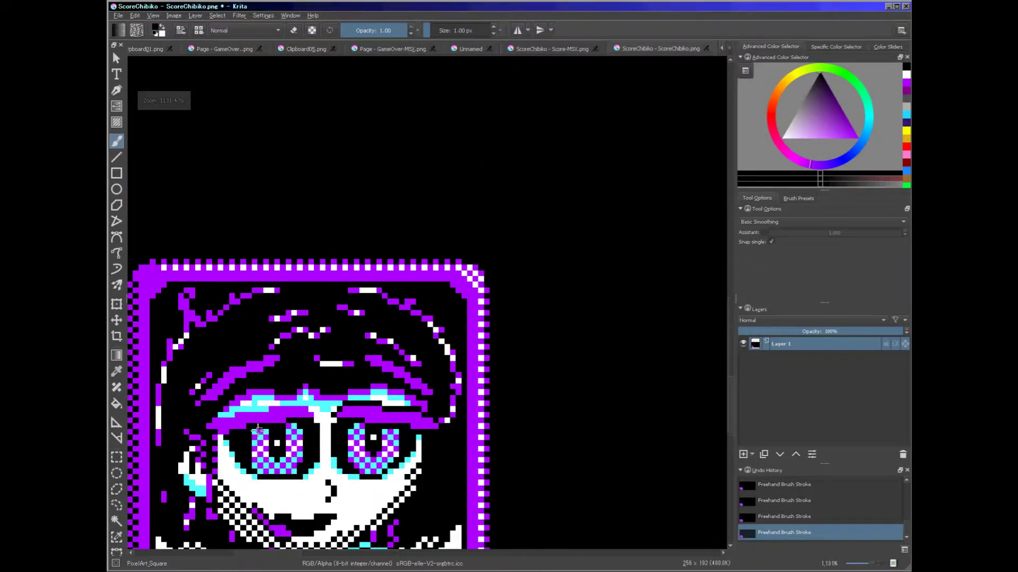
pyautogui.scroll(2, 247, 434)
pyautogui.moveTo(241, 385)
pyautogui.mouseDown()
pyautogui.moveTo(227, 385)
pyautogui.moveTo(284, 384)
pyautogui.mouseUp()
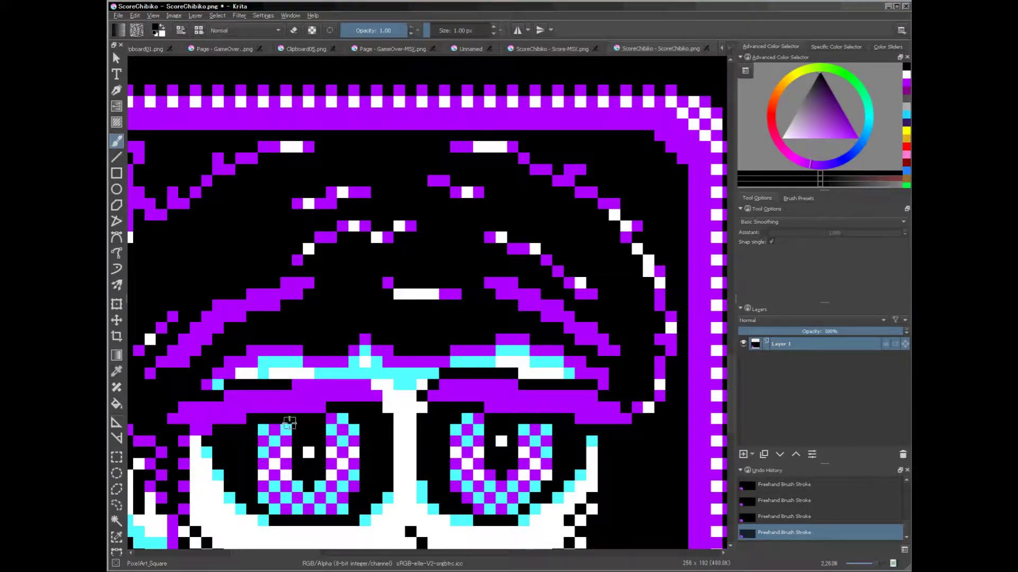
pyautogui.click(376, 387)
pyautogui.moveTo(352, 374)
pyautogui.mouseDown()
pyautogui.moveTo(369, 374)
pyautogui.moveTo(295, 380)
pyautogui.mouseUp()
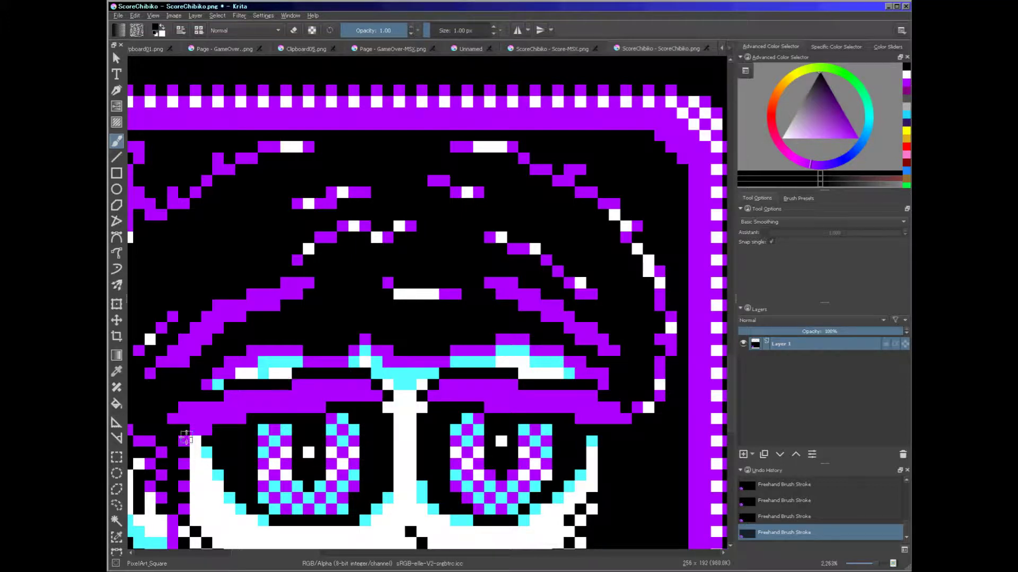
pyautogui.moveTo(185, 440); pyautogui.dragTo(196, 443)
# Step: Examine the whole portrait at actual and enlarged sizes to judge the brow lines and jaw dithering
pyautogui.scroll(-2, 270, 462)
pyautogui.scroll(2, 317, 459)
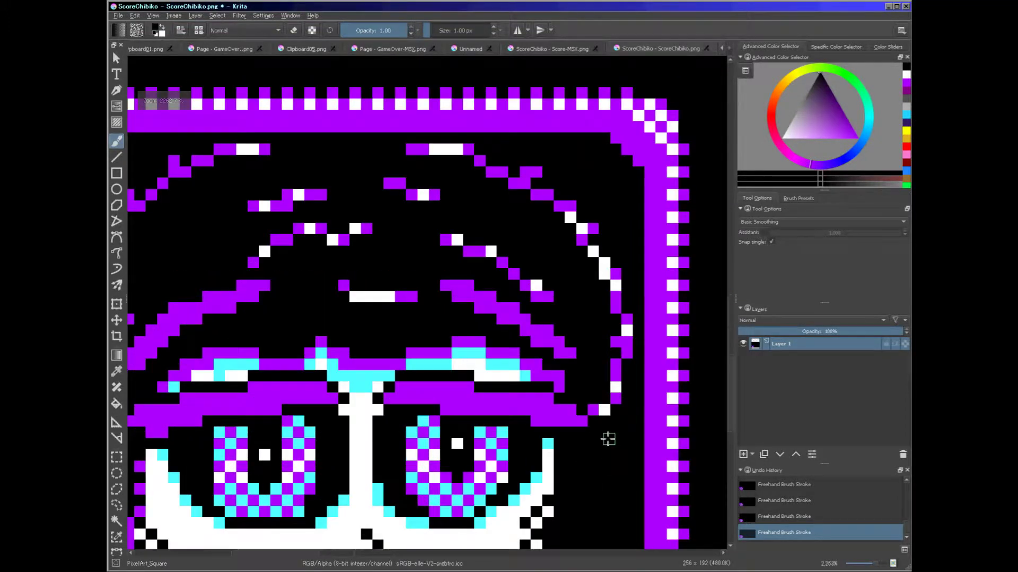
pyautogui.scroll(-4, 450, 442)
pyautogui.scroll(-3, 436, 466)
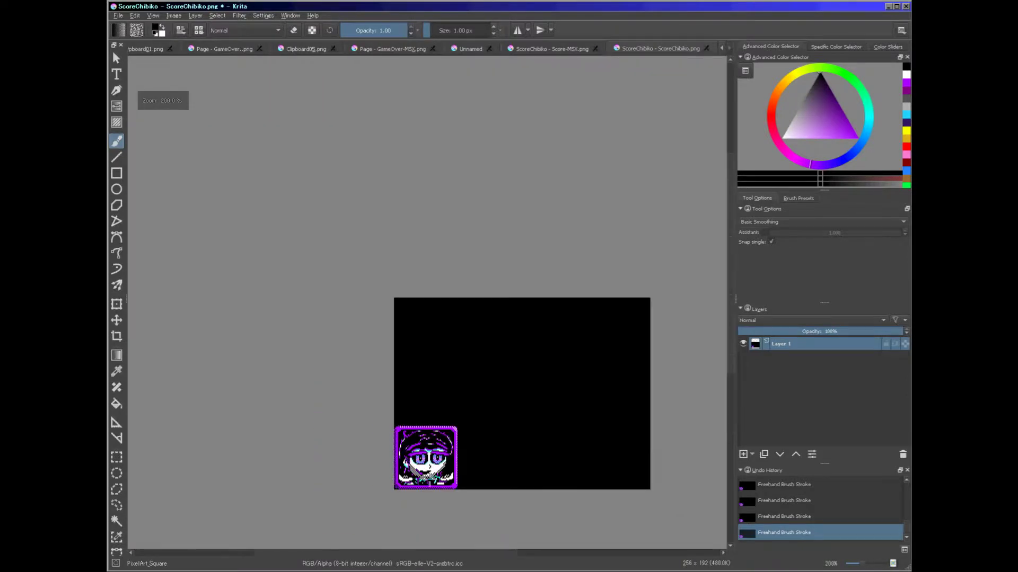
pyautogui.scroll(2, 397, 474)
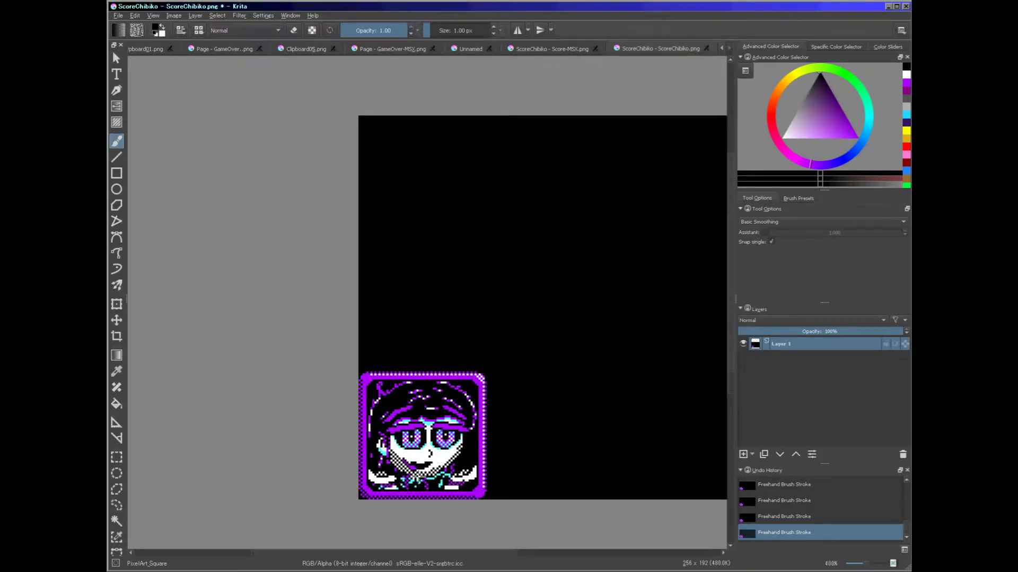
pyautogui.scroll(1, 424, 483)
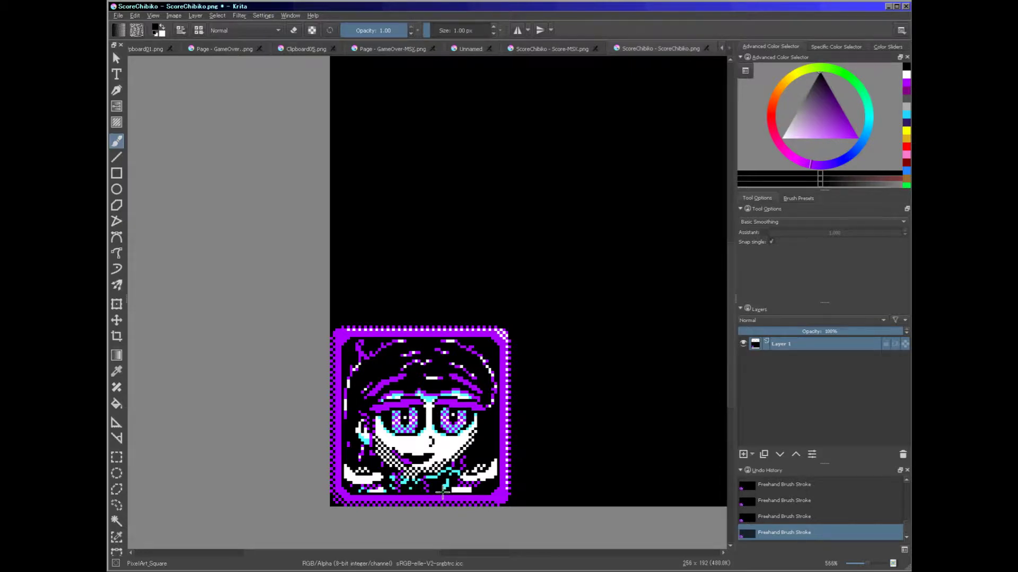
pyautogui.scroll(3, 443, 493)
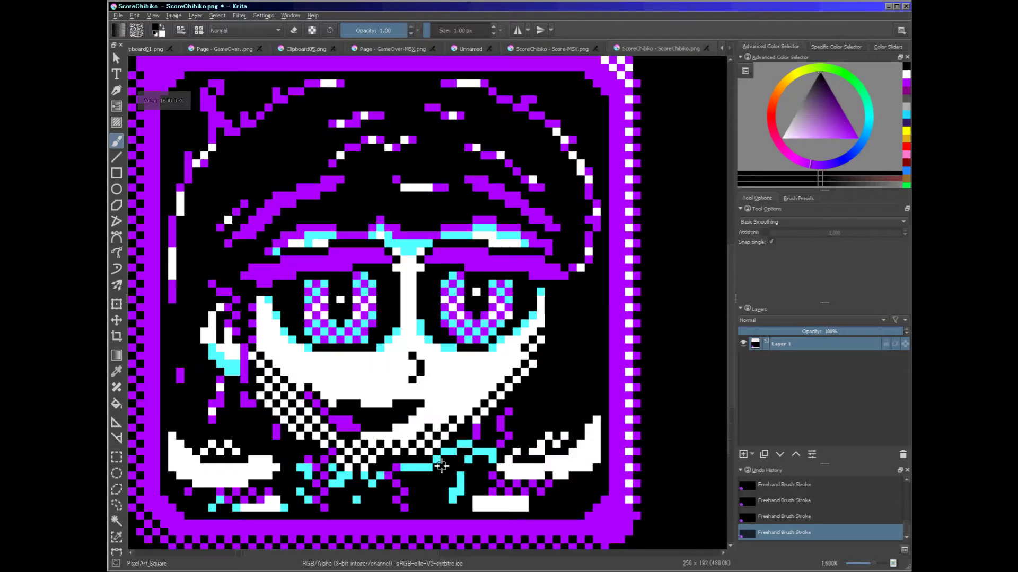
pyautogui.scroll(-6, 427, 451)
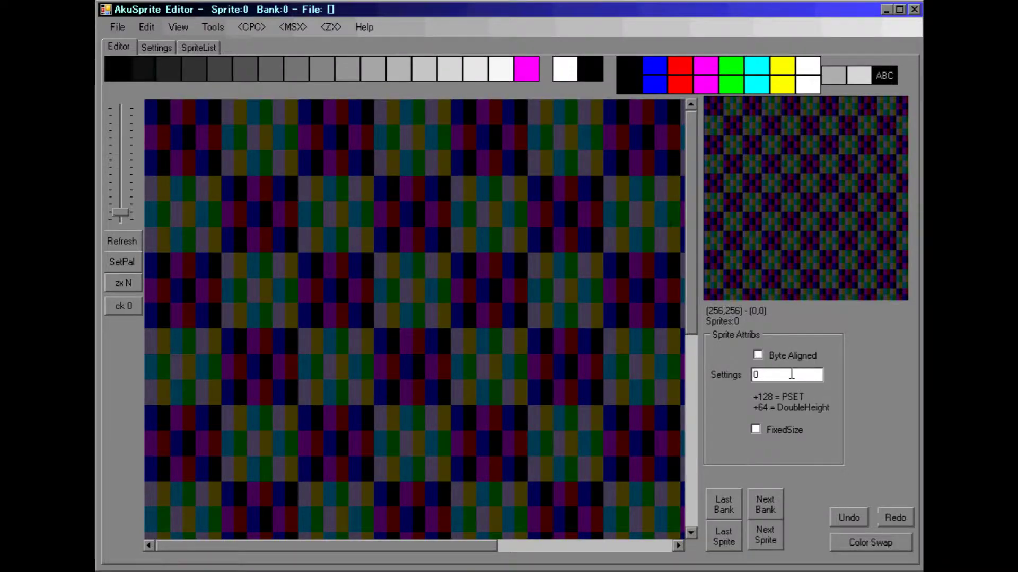
# Step: In AkuSprite Editor, load the palette file Palette.txt from the SpriteEditor folder
pyautogui.click(118, 28)
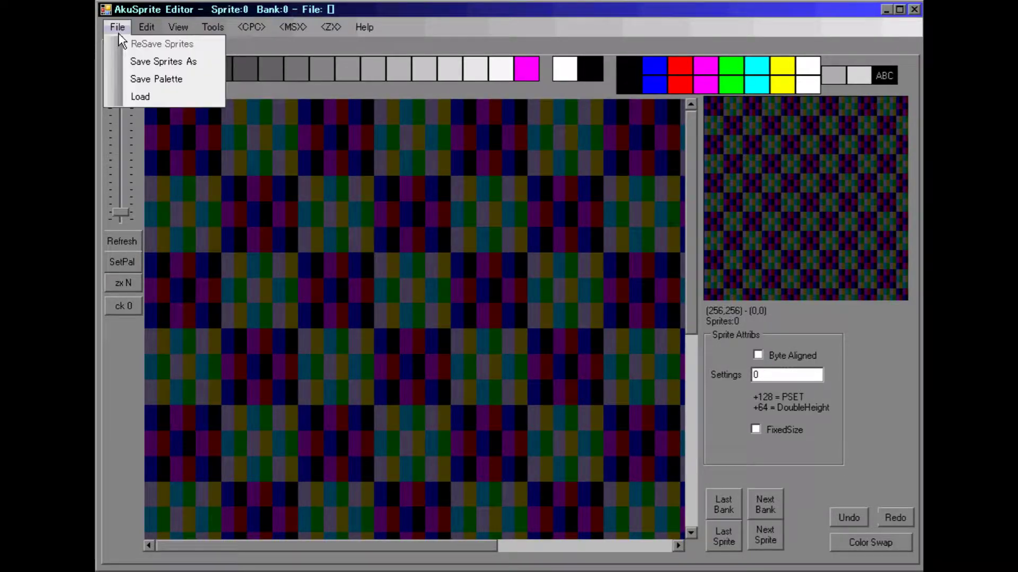
pyautogui.click(135, 91)
pyautogui.click(378, 123)
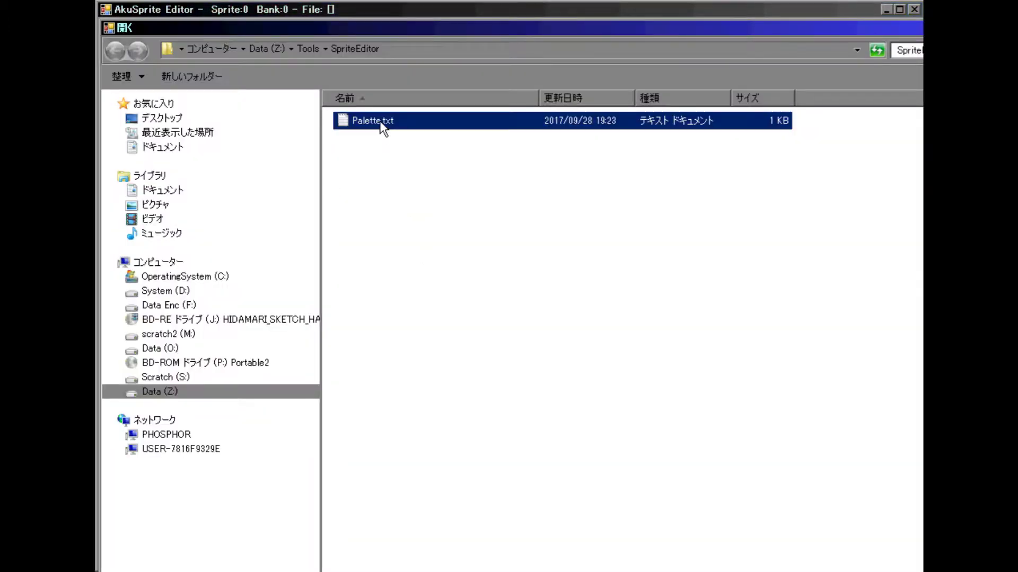
pyautogui.doubleClick(421, 127)
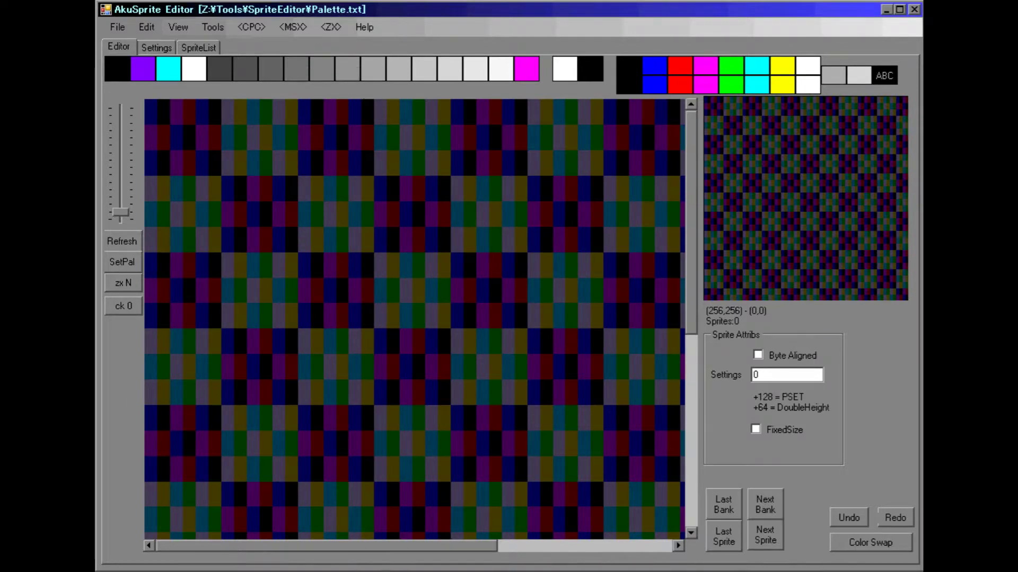
# Step: Paste the copied portrait image from the clipboard into the current empty sprite
pyautogui.hotkey('alt', 'Tab')
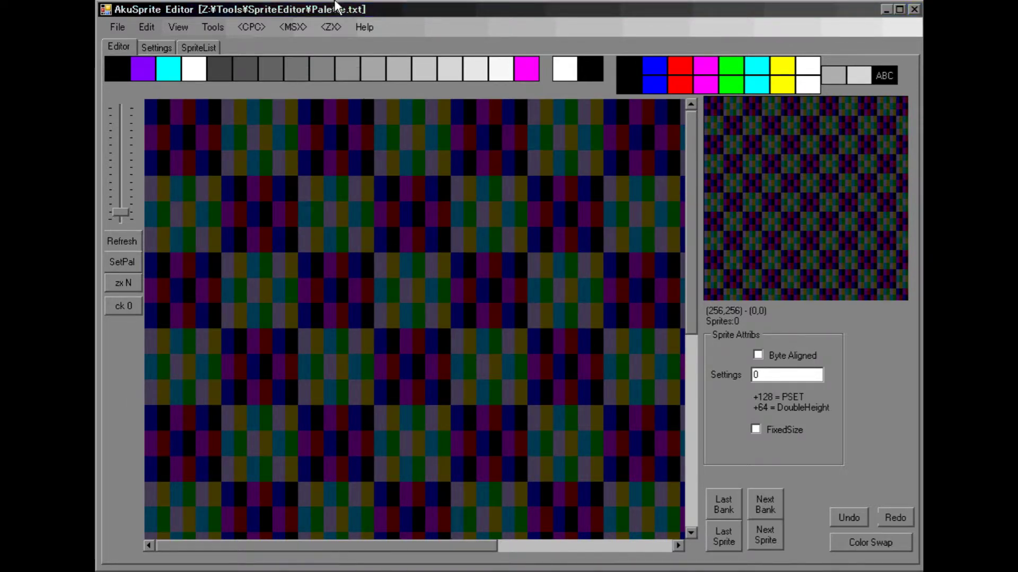
pyautogui.click(379, 11)
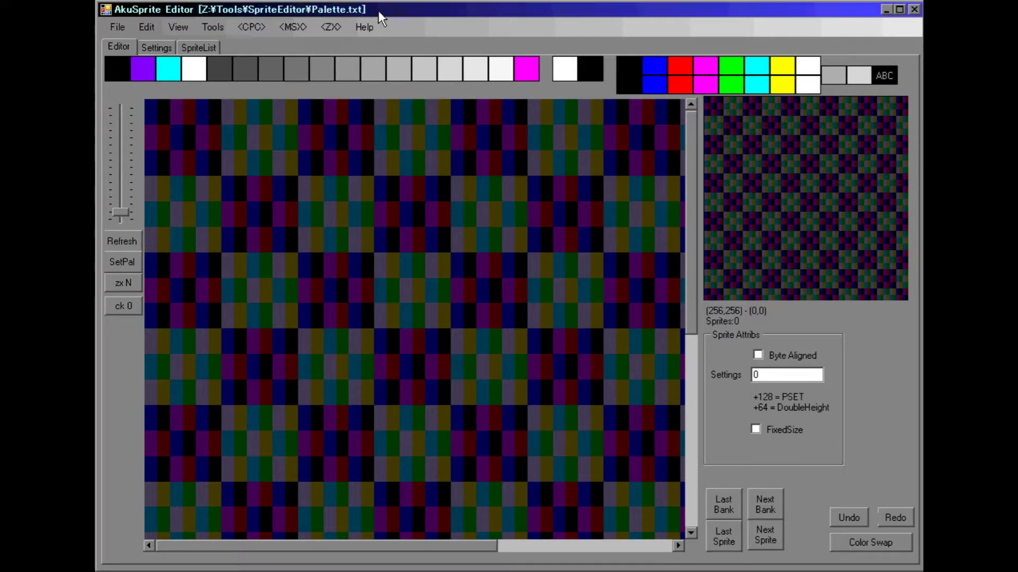
pyautogui.click(146, 27)
pyautogui.click(199, 62)
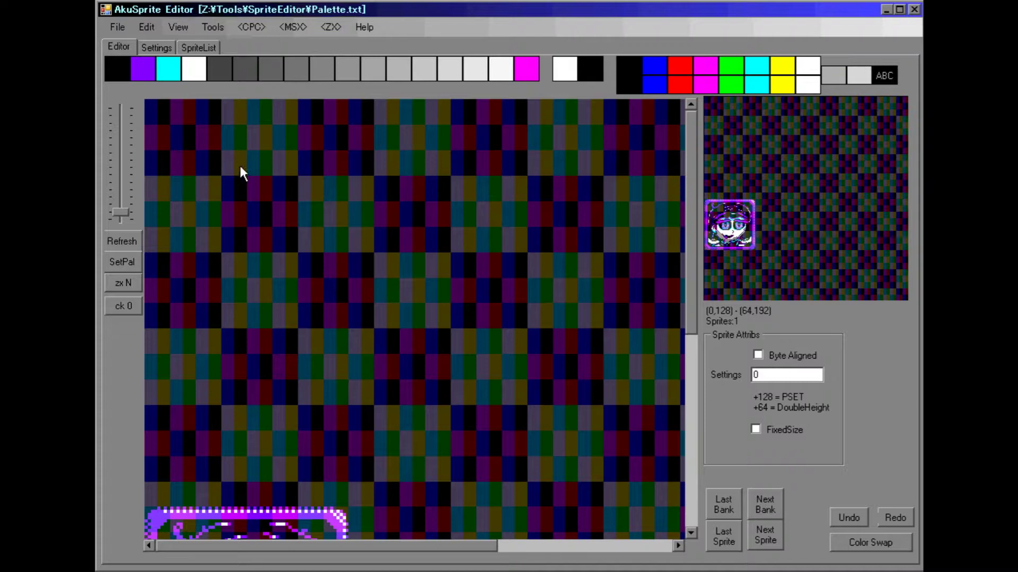
# Step: Switch the display mode to Spectrum and turn off the high visibility grid for the pasted portrait
pyautogui.moveTo(692, 223); pyautogui.dragTo(679, 431)
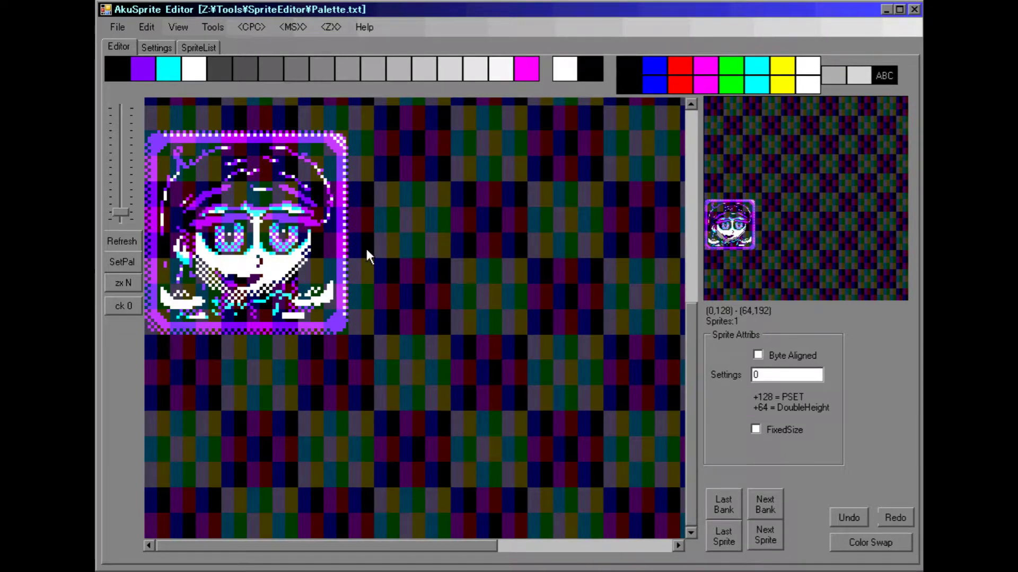
pyautogui.click(165, 49)
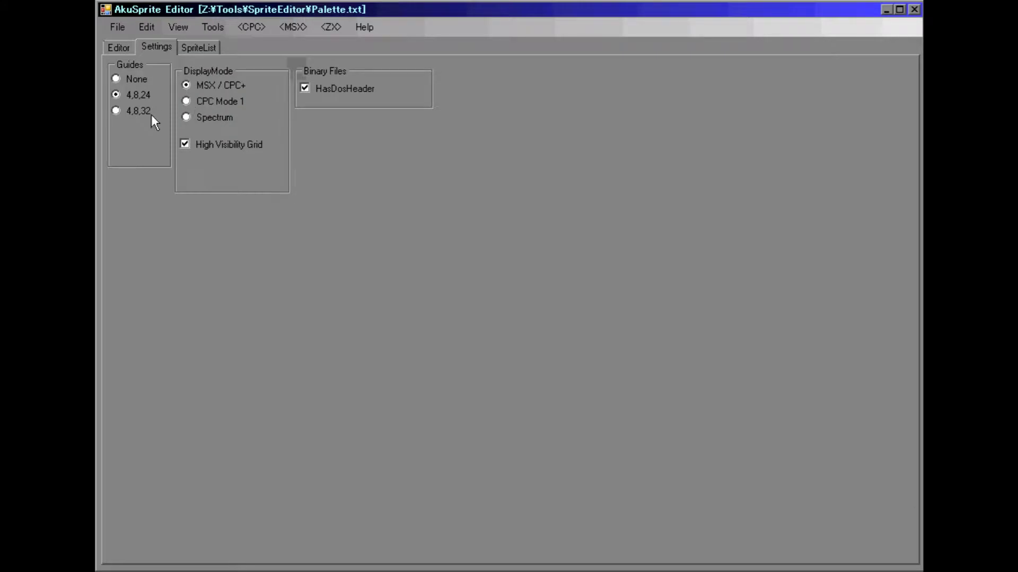
pyautogui.click(240, 149)
pyautogui.click(126, 51)
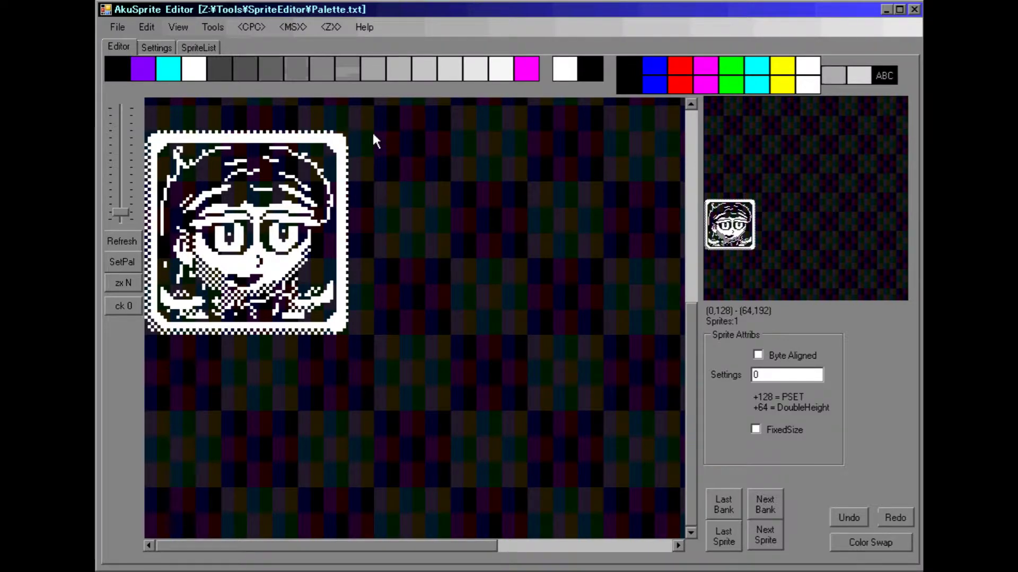
# Step: In zx B mode, colour the portrait's frame and hair blocks with the lower-row magenta of the Spectrum palette
pyautogui.click(123, 285)
pyautogui.click(705, 88)
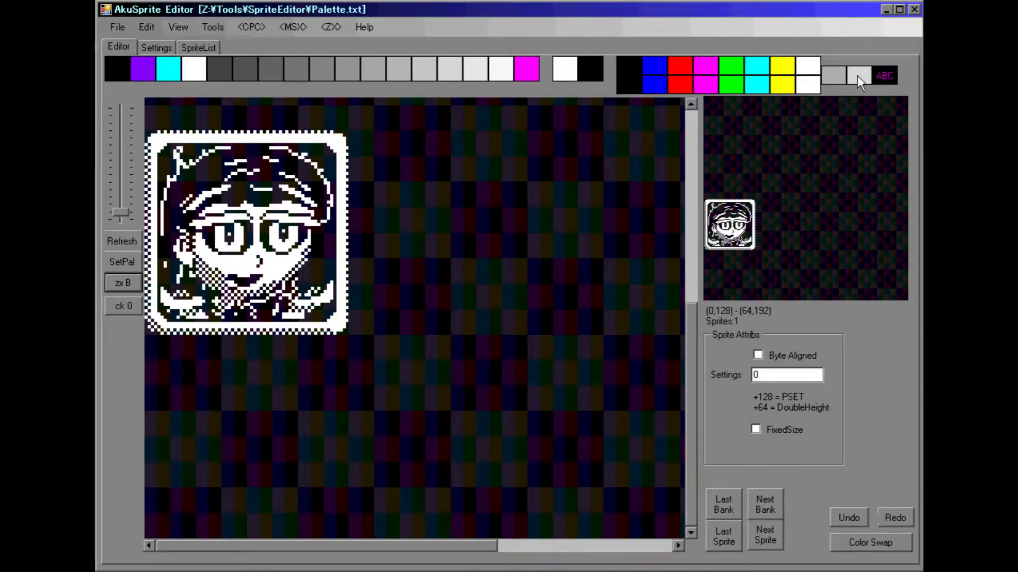
pyautogui.moveTo(318, 164)
pyautogui.mouseDown()
pyautogui.moveTo(253, 149)
pyautogui.moveTo(186, 158)
pyautogui.moveTo(170, 188)
pyautogui.moveTo(173, 254)
pyautogui.moveTo(163, 140)
pyautogui.mouseUp()
pyautogui.moveTo(317, 142)
pyautogui.mouseDown()
pyautogui.moveTo(343, 151)
pyautogui.moveTo(348, 226)
pyautogui.mouseUp()
pyautogui.moveTo(345, 186)
pyautogui.mouseDown()
pyautogui.moveTo(338, 323)
pyautogui.moveTo(159, 332)
pyautogui.moveTo(158, 250)
pyautogui.mouseUp()
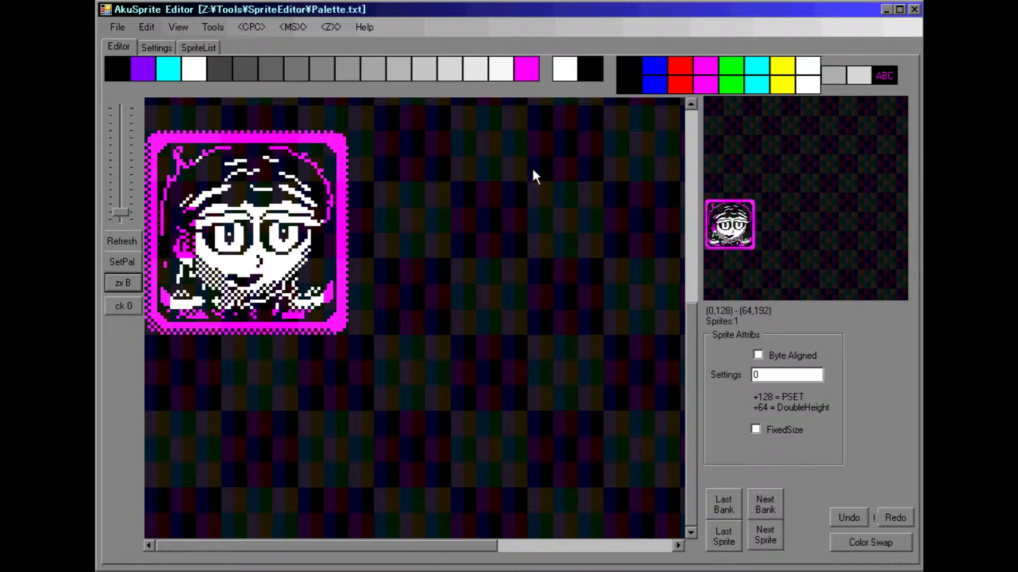
pyautogui.click(254, 171)
pyautogui.moveTo(254, 174)
pyautogui.mouseDown()
pyautogui.moveTo(315, 200)
pyautogui.moveTo(256, 167)
pyautogui.moveTo(194, 194)
pyautogui.mouseUp()
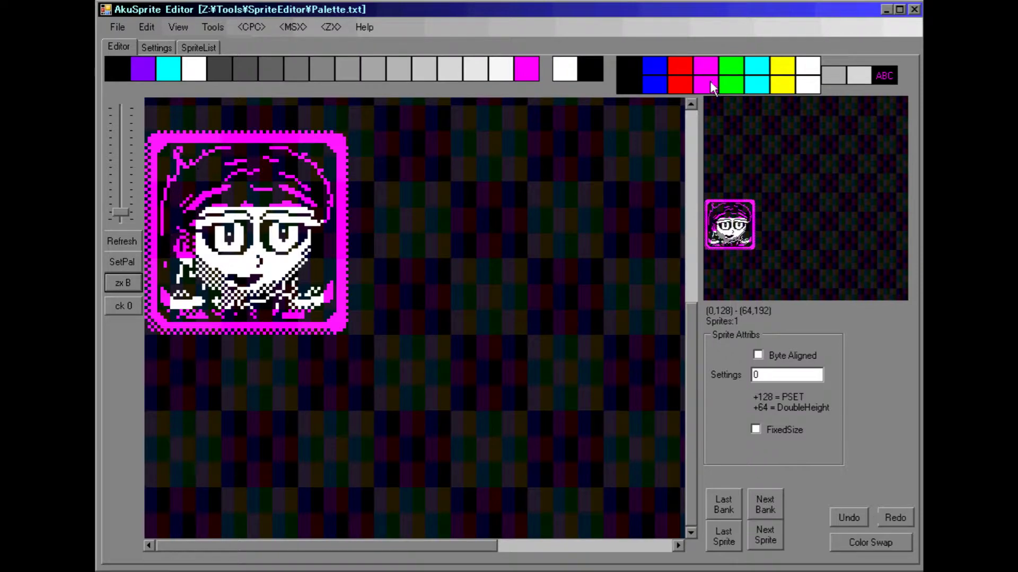
# Step: Try colouring the blocks around the portrait's right-hand eye red, and undo the change
pyautogui.click(680, 91)
pyautogui.moveTo(299, 228)
pyautogui.mouseDown()
pyautogui.moveTo(275, 228)
pyautogui.moveTo(295, 250)
pyautogui.mouseUp()
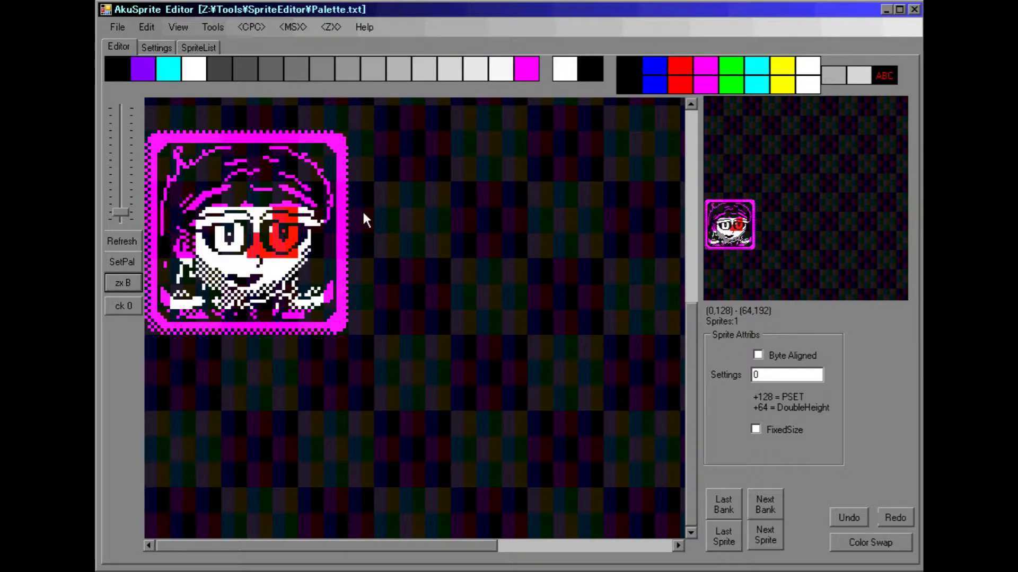
pyautogui.click(847, 517)
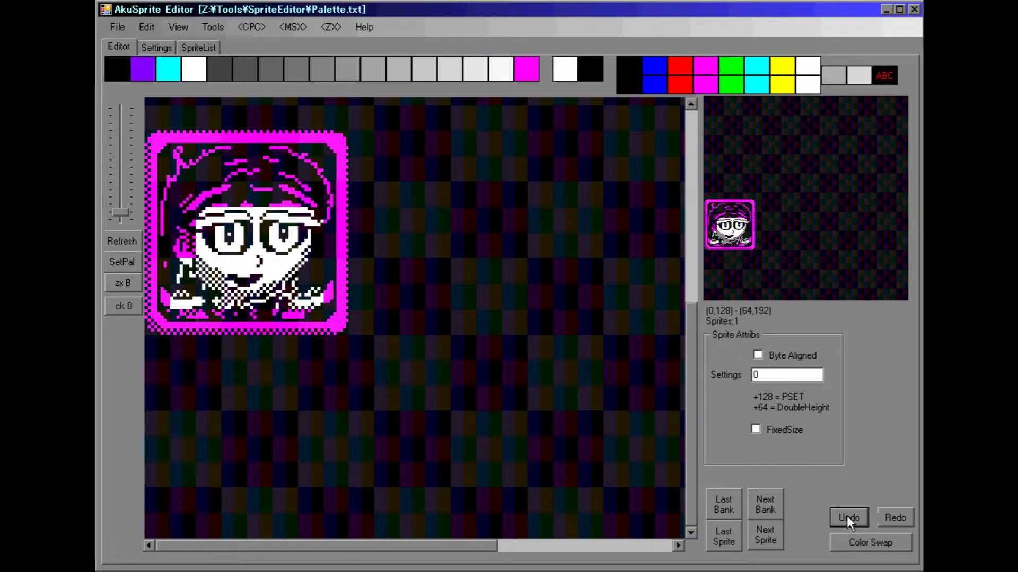
# Step: Colour the blocks over both eyes and the brow area between them magenta, leaving the cheek white
pyautogui.click(695, 80)
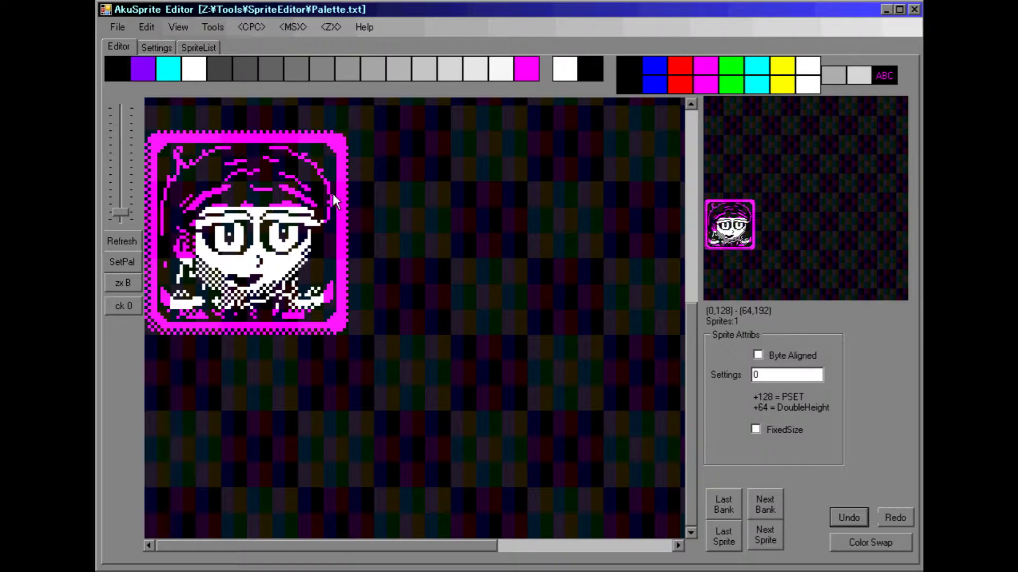
pyautogui.moveTo(288, 229)
pyautogui.mouseDown()
pyautogui.moveTo(230, 239)
pyautogui.moveTo(208, 227)
pyautogui.mouseUp()
pyautogui.click(304, 222)
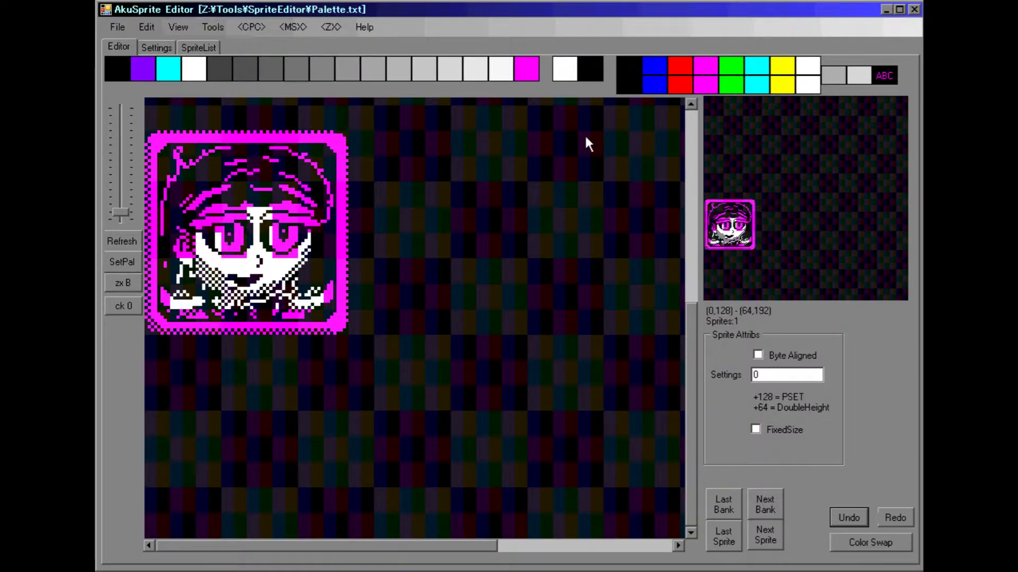
pyautogui.click(263, 220)
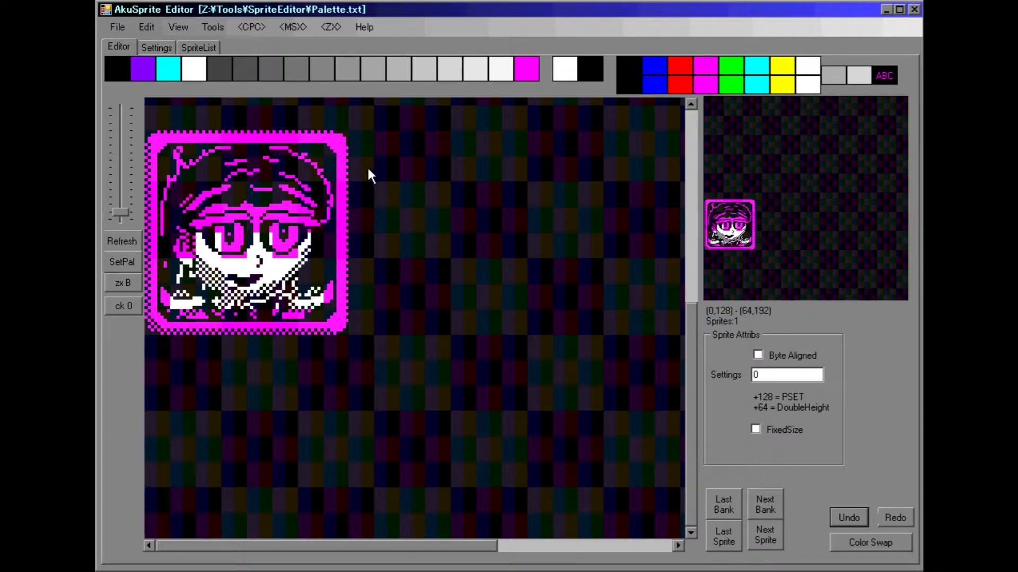
pyautogui.click(228, 272)
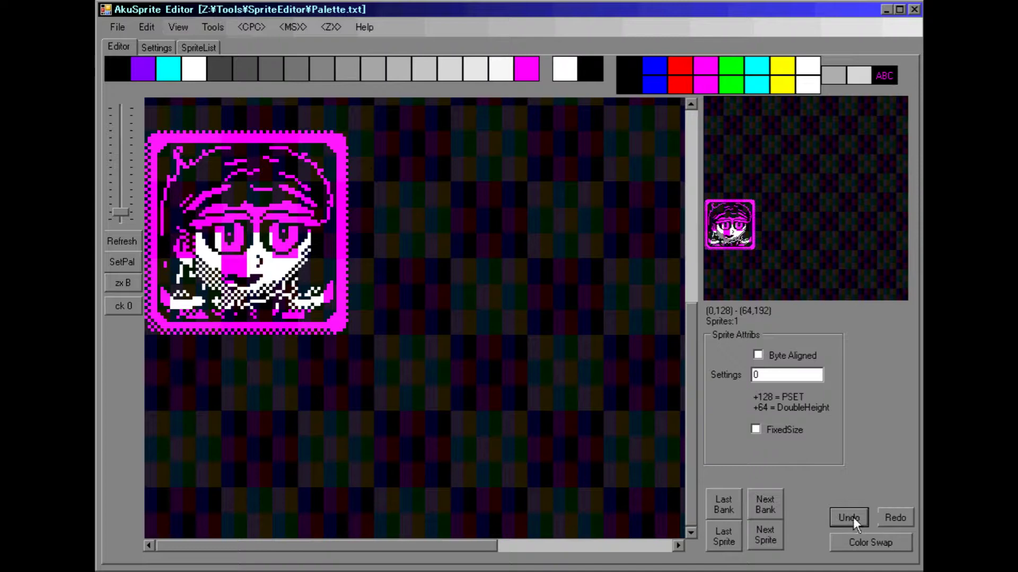
pyautogui.click(853, 518)
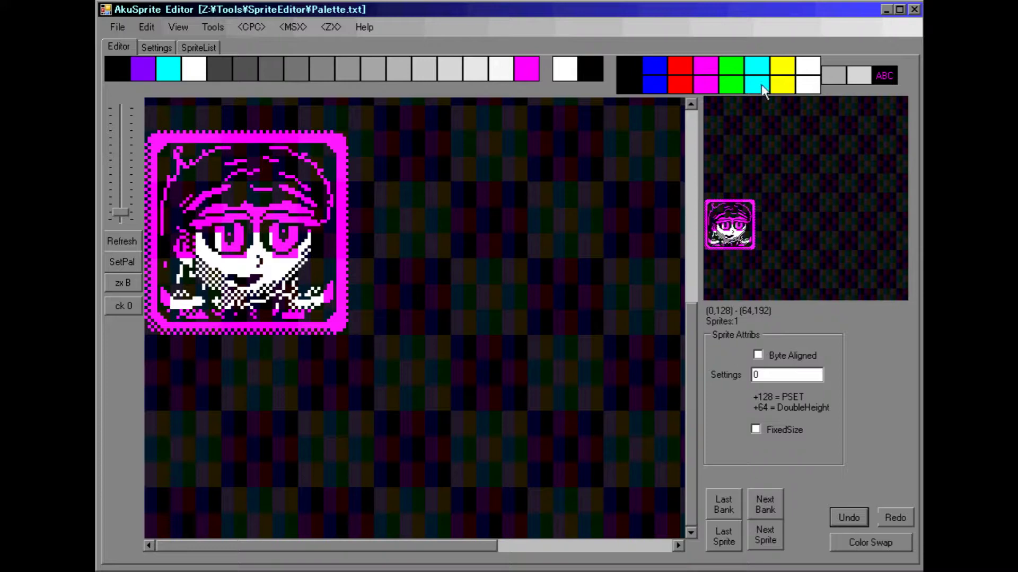
# Step: Colour the frame blocks beside both shoulders white, on the left and right edges of the portrait
pyautogui.click(805, 85)
pyautogui.click(333, 292)
pyautogui.moveTo(153, 289); pyautogui.dragTo(154, 308)
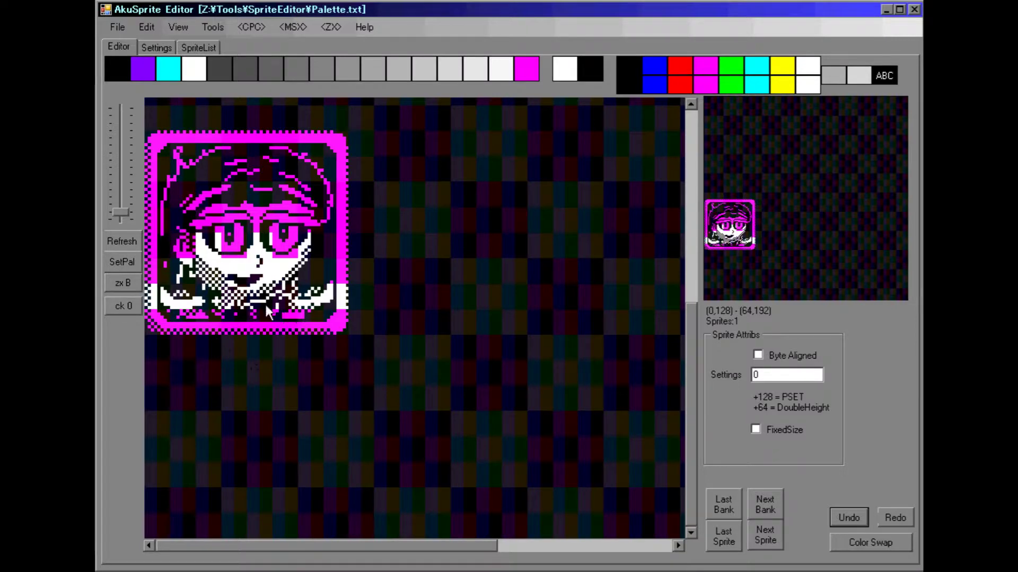
# Step: Try colouring the blocks along the frame's bottom edge white, and undo them while keeping the white side blocks
pyautogui.moveTo(219, 319)
pyautogui.mouseDown()
pyautogui.moveTo(175, 323)
pyautogui.moveTo(200, 314)
pyautogui.mouseUp()
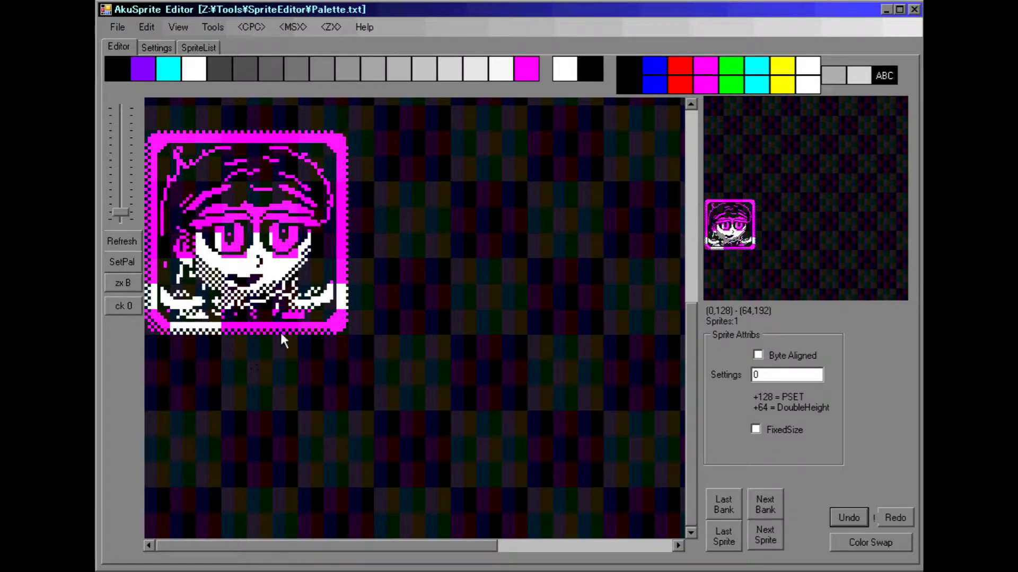
pyautogui.moveTo(320, 317); pyautogui.dragTo(275, 326)
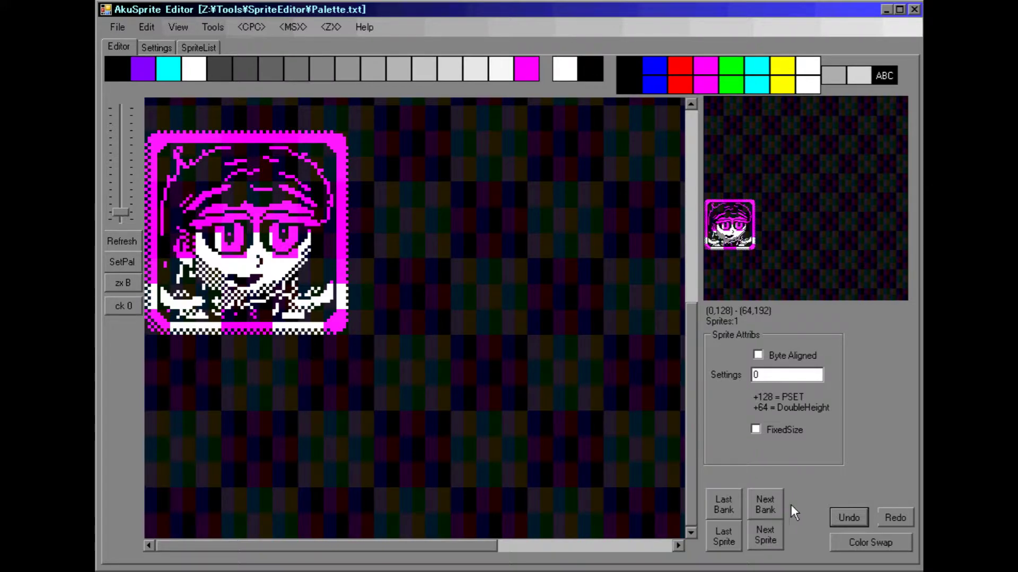
pyautogui.click(836, 518)
pyautogui.click(838, 519)
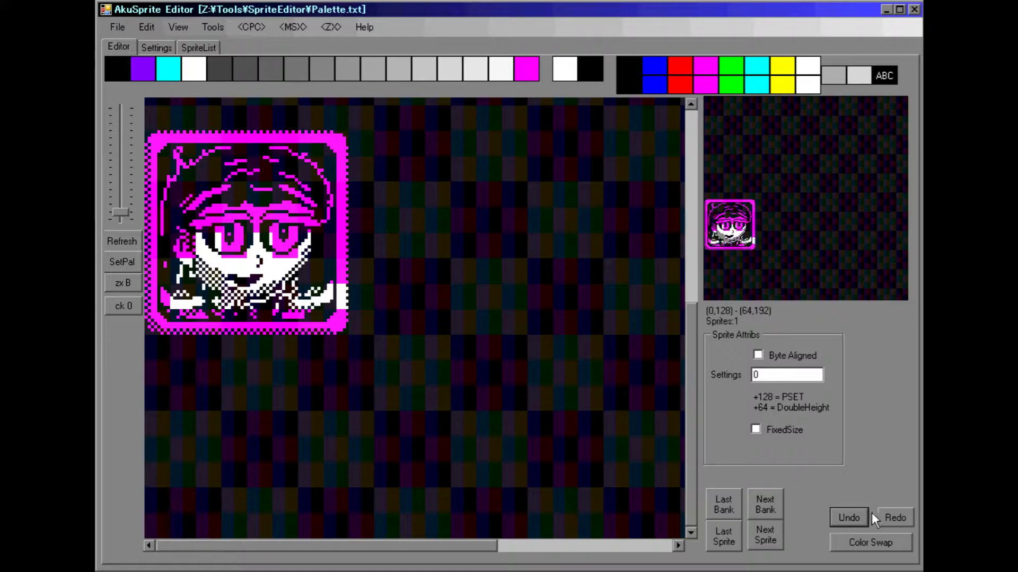
pyautogui.click(897, 517)
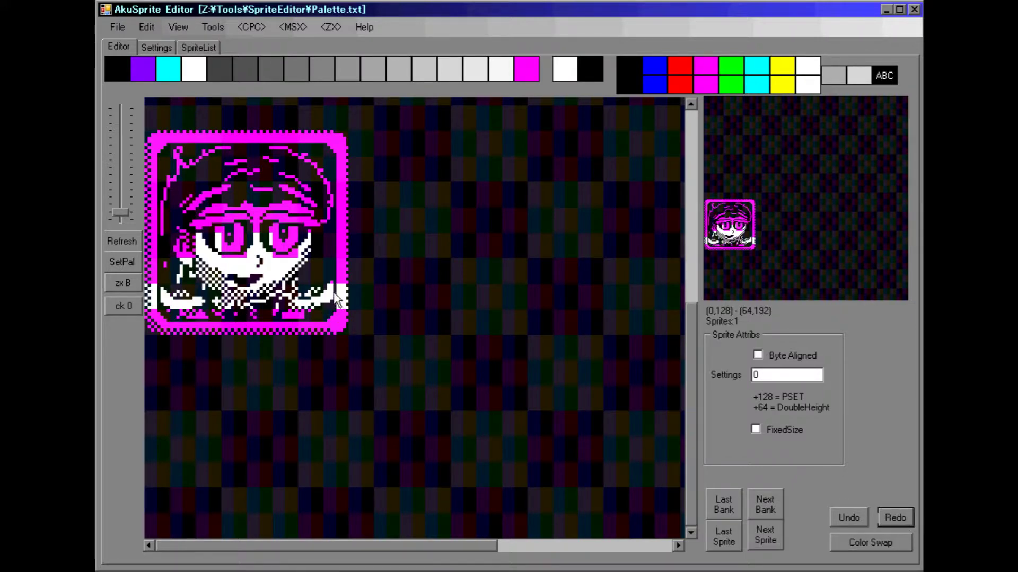
# Step: Try white on the right-hand eye, undo it, and colour the row of fringe blocks above the brows white
pyautogui.click(288, 251)
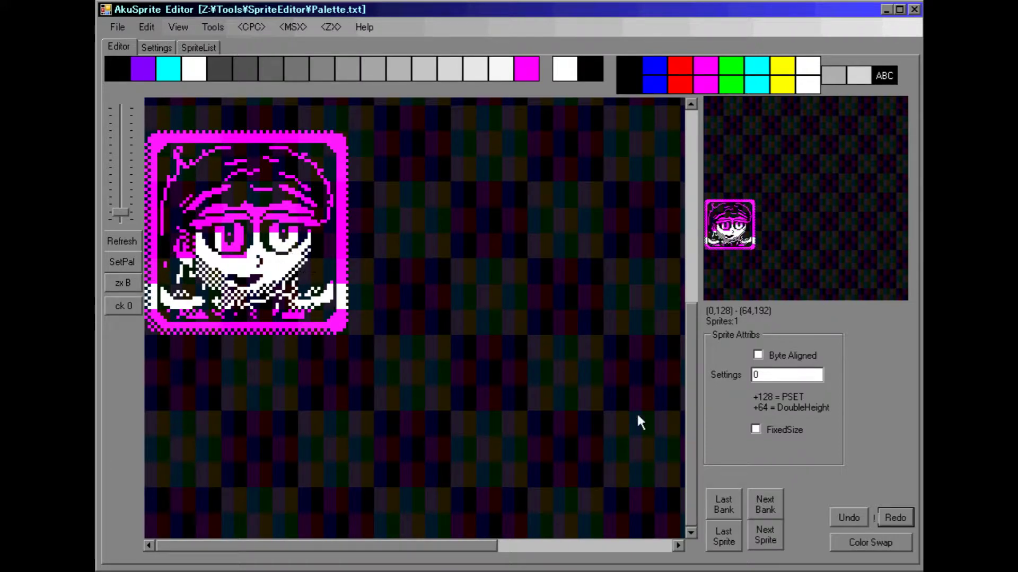
pyautogui.click(847, 517)
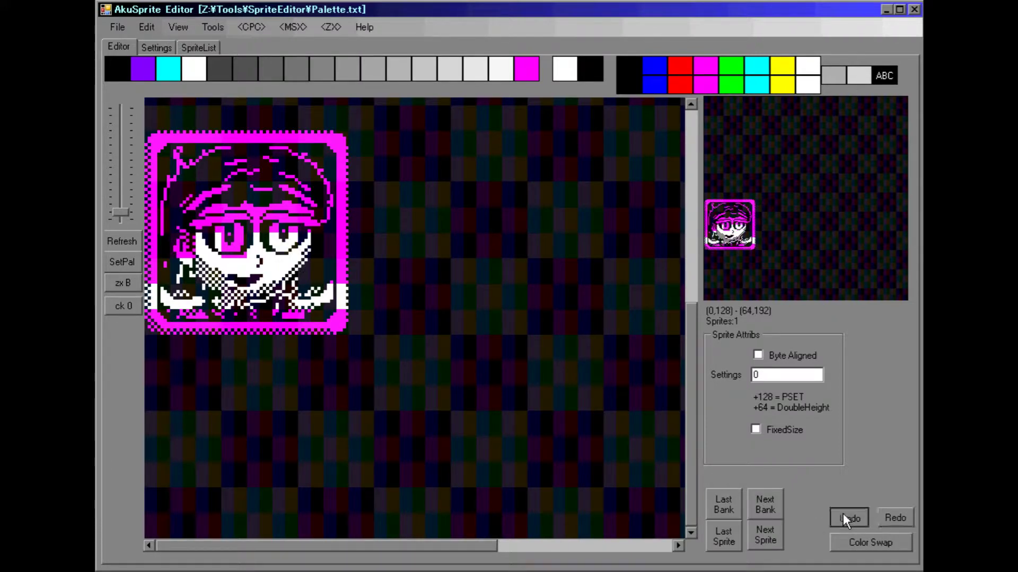
pyautogui.moveTo(284, 201)
pyautogui.mouseDown()
pyautogui.moveTo(241, 195)
pyautogui.moveTo(203, 202)
pyautogui.mouseUp()
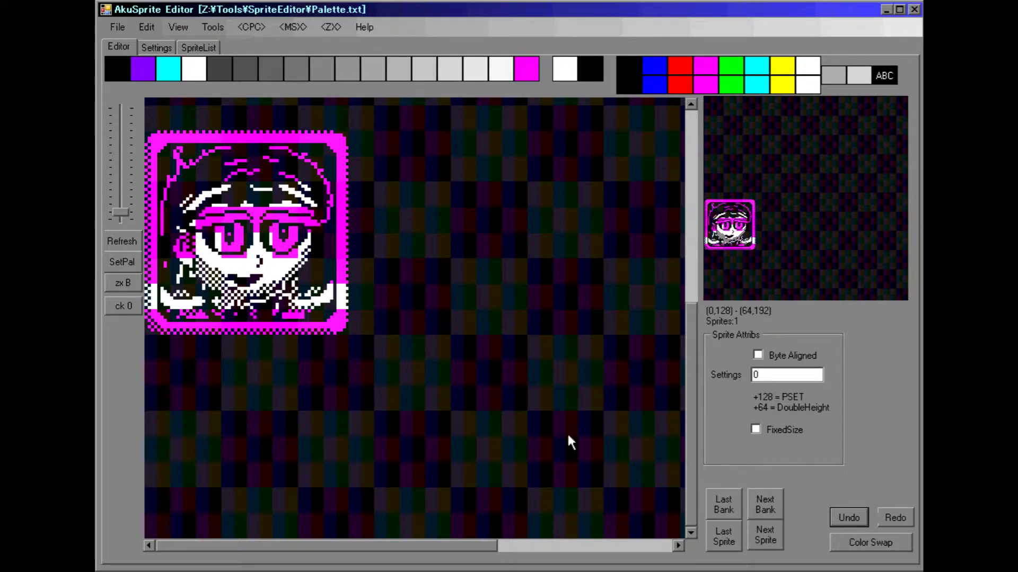
pyautogui.click(850, 523)
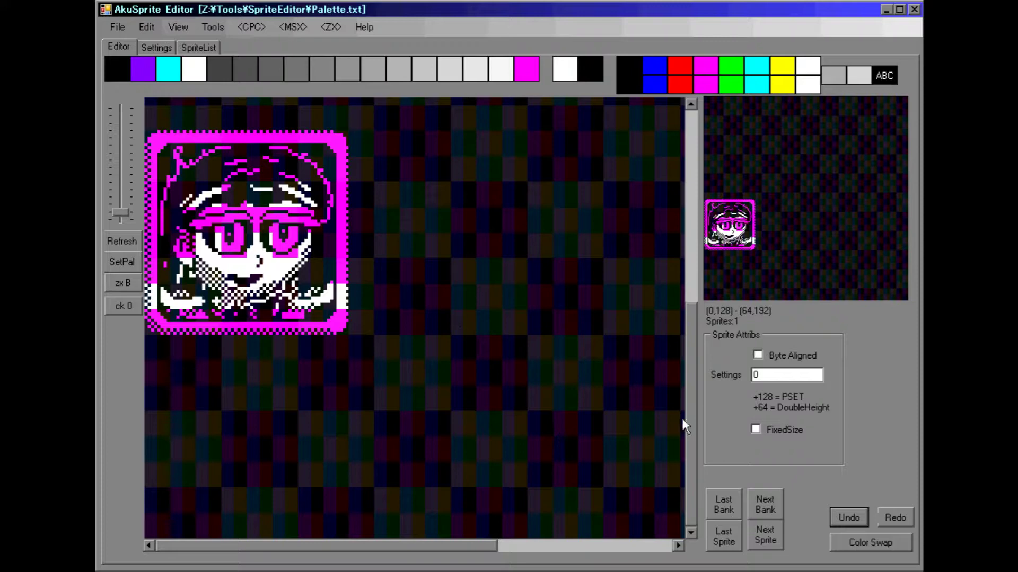
# Step: In zx F mode, erase the white segment of the left frame edge and extend the white left shoulder shape outward across the gap
pyautogui.click(690, 430)
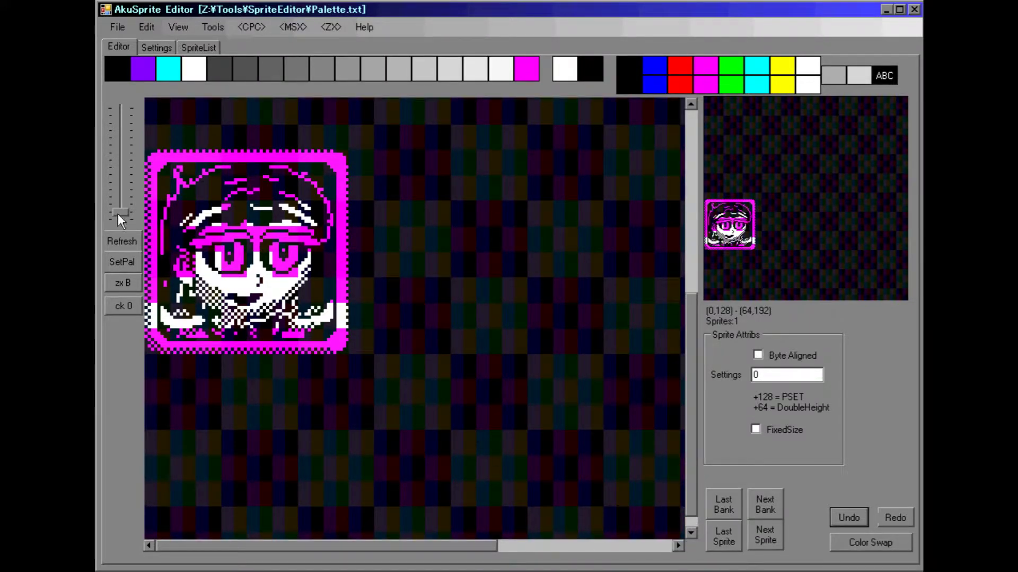
pyautogui.moveTo(119, 214); pyautogui.dragTo(119, 193)
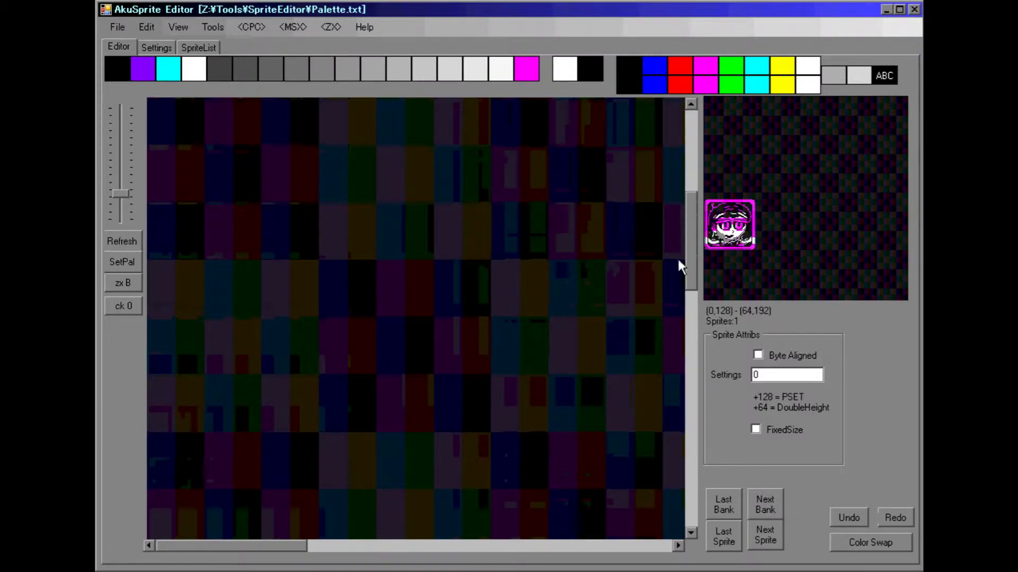
pyautogui.moveTo(691, 258); pyautogui.dragTo(700, 330)
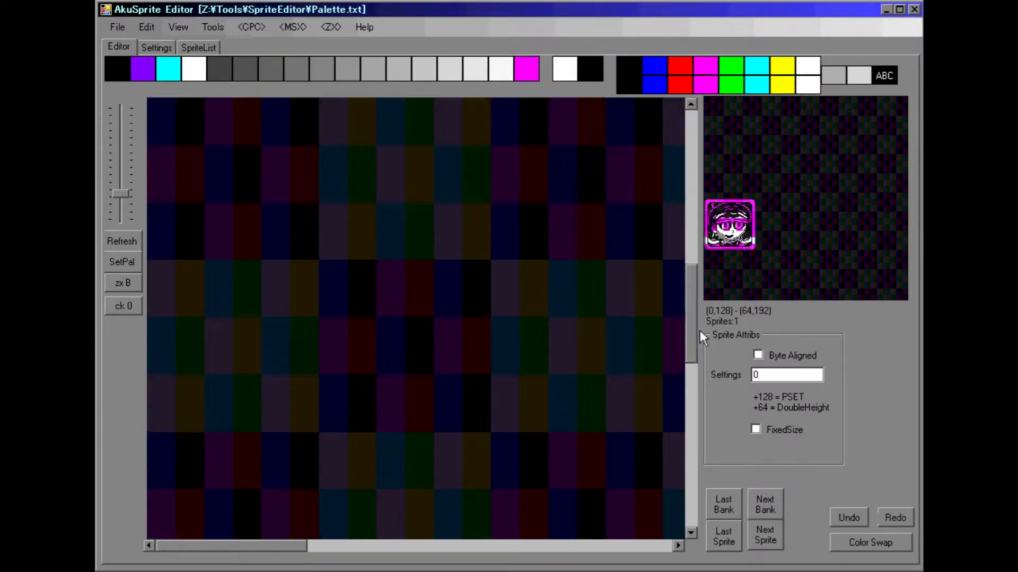
pyautogui.click(689, 369)
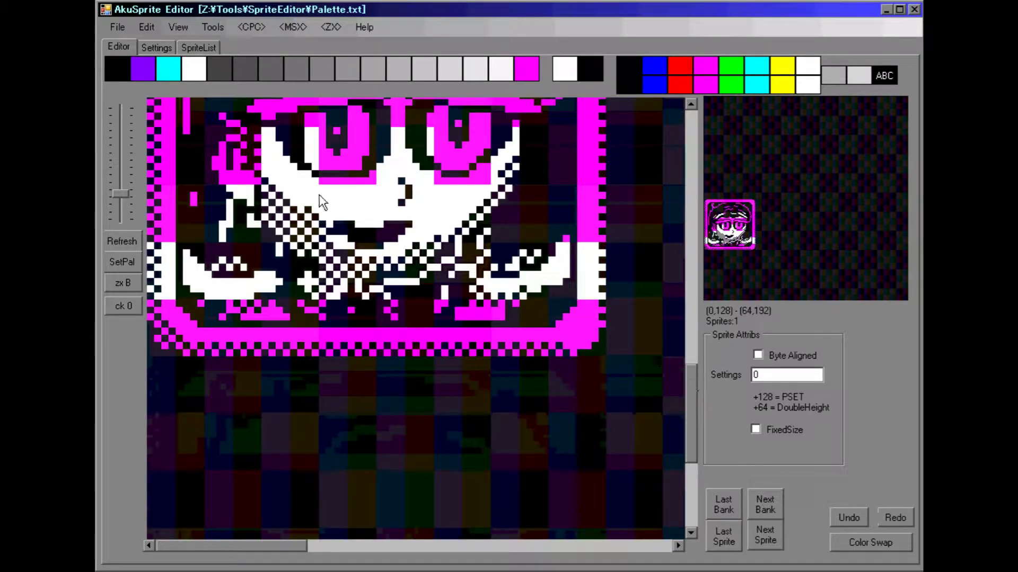
pyautogui.click(127, 282)
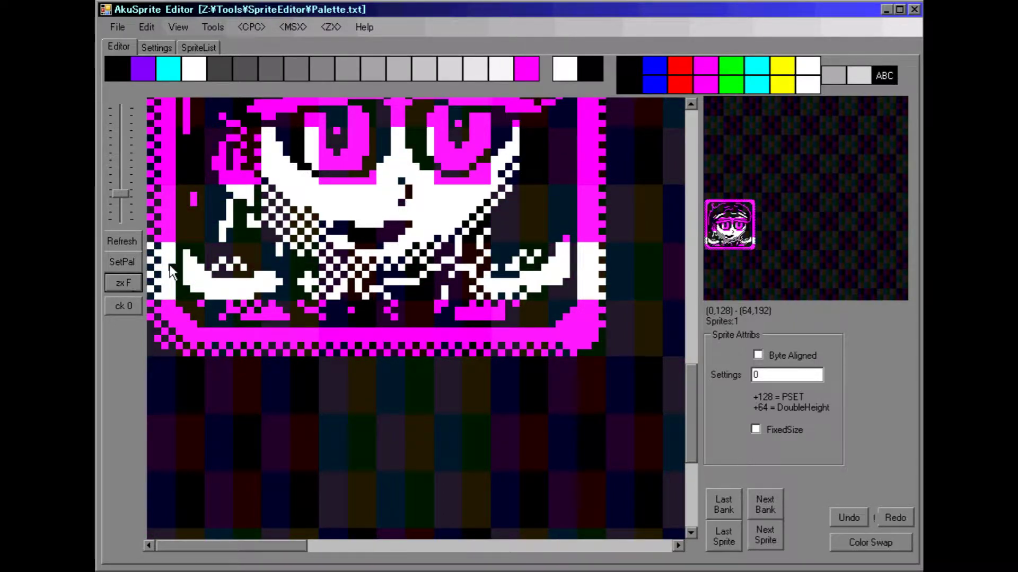
pyautogui.moveTo(166, 254); pyautogui.dragTo(172, 217)
pyautogui.moveTo(162, 251)
pyautogui.mouseDown()
pyautogui.moveTo(175, 245)
pyautogui.moveTo(162, 295)
pyautogui.moveTo(155, 248)
pyautogui.mouseUp()
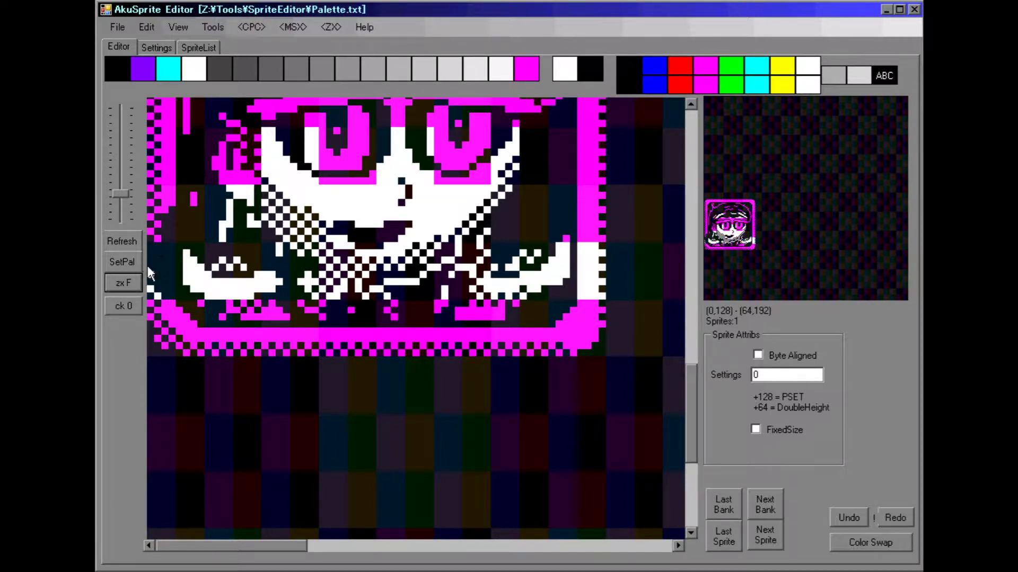
pyautogui.click(160, 293)
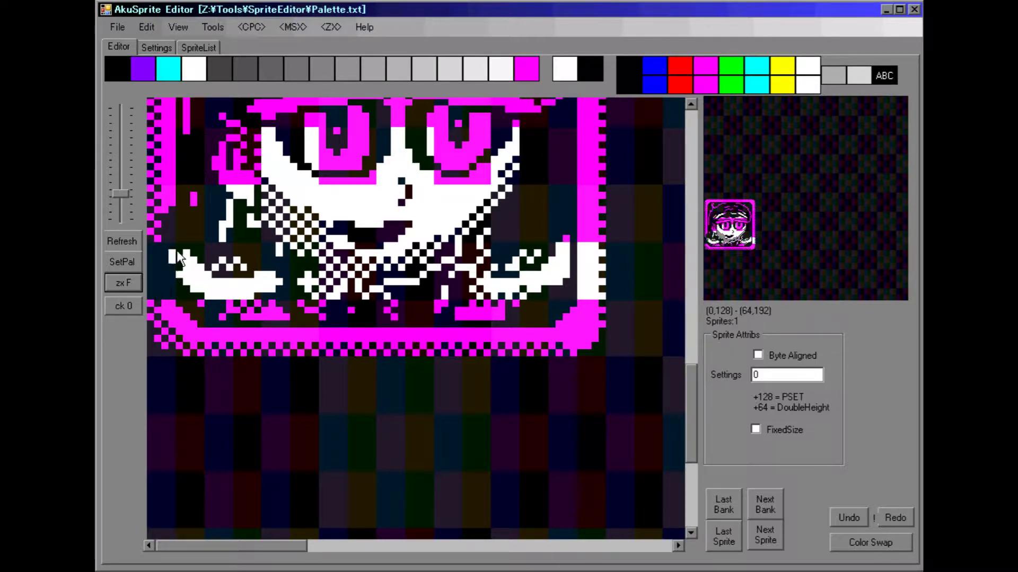
pyautogui.moveTo(180, 254)
pyautogui.mouseDown()
pyautogui.moveTo(193, 293)
pyautogui.moveTo(161, 267)
pyautogui.moveTo(178, 265)
pyautogui.moveTo(176, 287)
pyautogui.moveTo(197, 290)
pyautogui.moveTo(161, 272)
pyautogui.mouseUp()
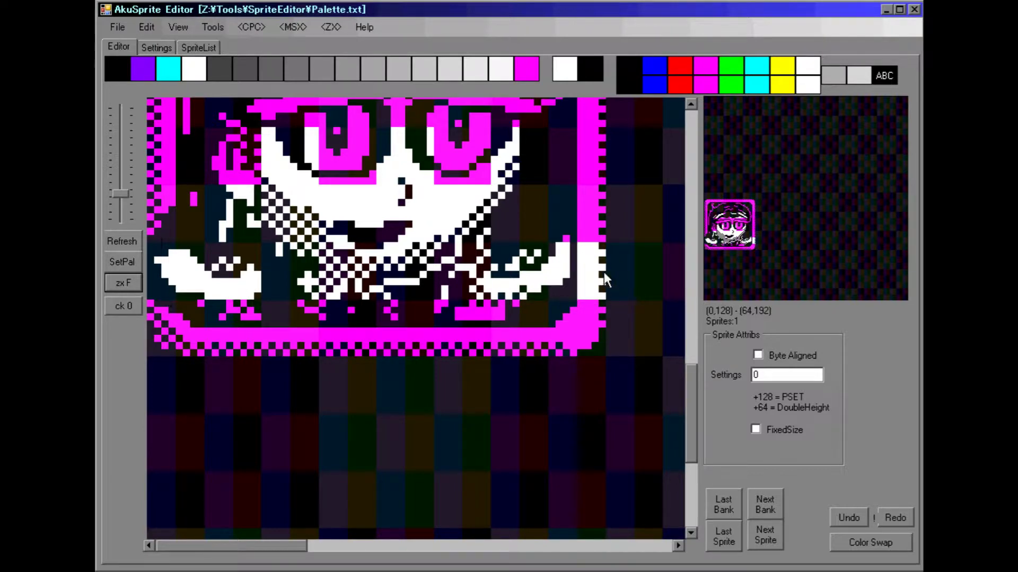
# Step: Erase the white segment of the right frame edge beside the shoulder, tapering the magenta frame ends around the gap
pyautogui.rightClick(588, 247)
pyautogui.rightClick(580, 247)
pyautogui.rightClick(565, 237)
pyautogui.rightClick(588, 260)
pyautogui.rightClick(592, 245)
pyautogui.rightClick(594, 260)
pyautogui.rightClick(601, 260)
pyautogui.rightClick(601, 254)
pyautogui.rightClick(580, 239)
pyautogui.rightClick(580, 232)
pyautogui.rightClick(581, 224)
pyautogui.moveTo(581, 221)
pyautogui.mouseDown()
pyautogui.moveTo(583, 300)
pyautogui.moveTo(607, 275)
pyautogui.moveTo(598, 301)
pyautogui.mouseUp()
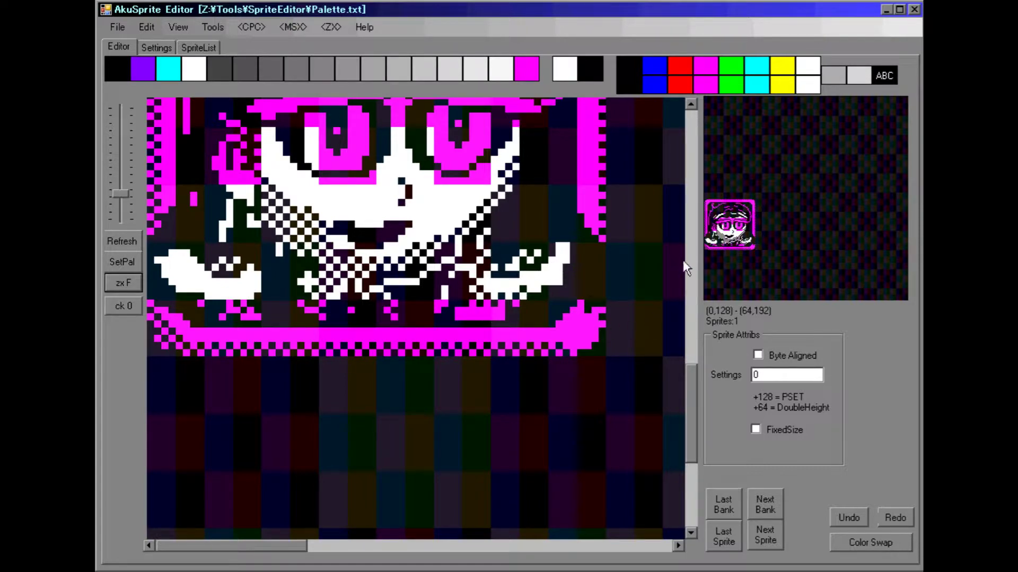
# Step: Erase the white right shoulder shape and the magenta fragment beneath it, leaving the collar dither intact
pyautogui.moveTo(561, 277)
pyautogui.mouseDown()
pyautogui.moveTo(553, 262)
pyautogui.moveTo(542, 289)
pyautogui.moveTo(565, 242)
pyautogui.moveTo(551, 277)
pyautogui.mouseUp()
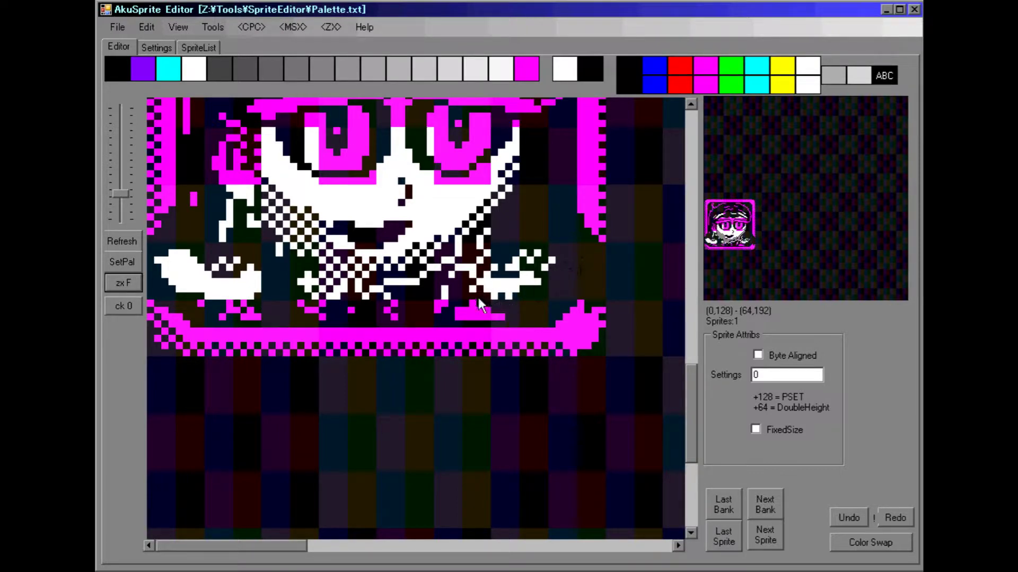
pyautogui.moveTo(494, 317)
pyautogui.mouseDown()
pyautogui.moveTo(538, 258)
pyautogui.moveTo(548, 274)
pyautogui.moveTo(533, 288)
pyautogui.moveTo(551, 262)
pyautogui.moveTo(488, 281)
pyautogui.mouseUp()
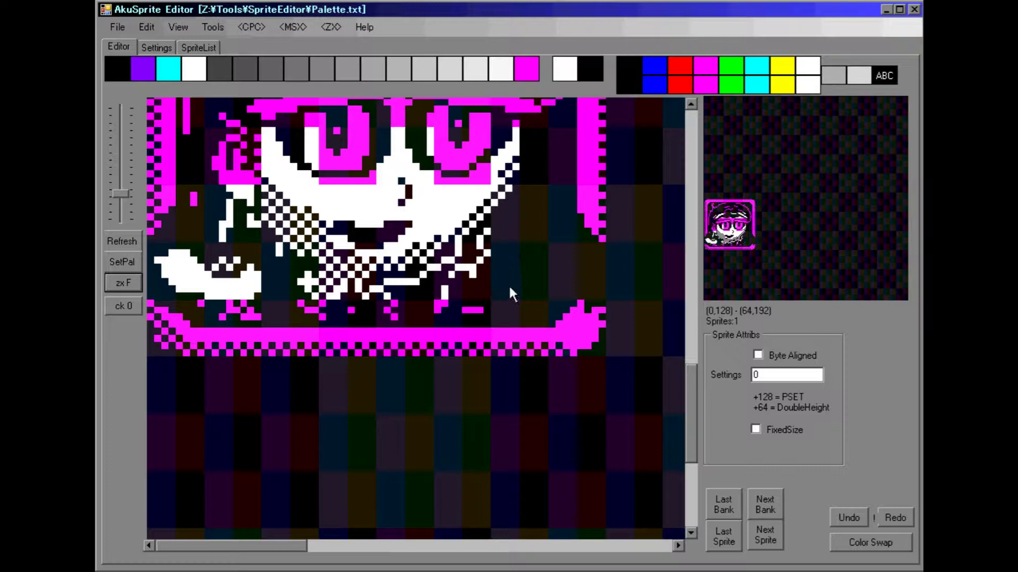
pyautogui.moveTo(509, 288)
pyautogui.mouseDown()
pyautogui.moveTo(491, 307)
pyautogui.moveTo(460, 314)
pyautogui.mouseUp()
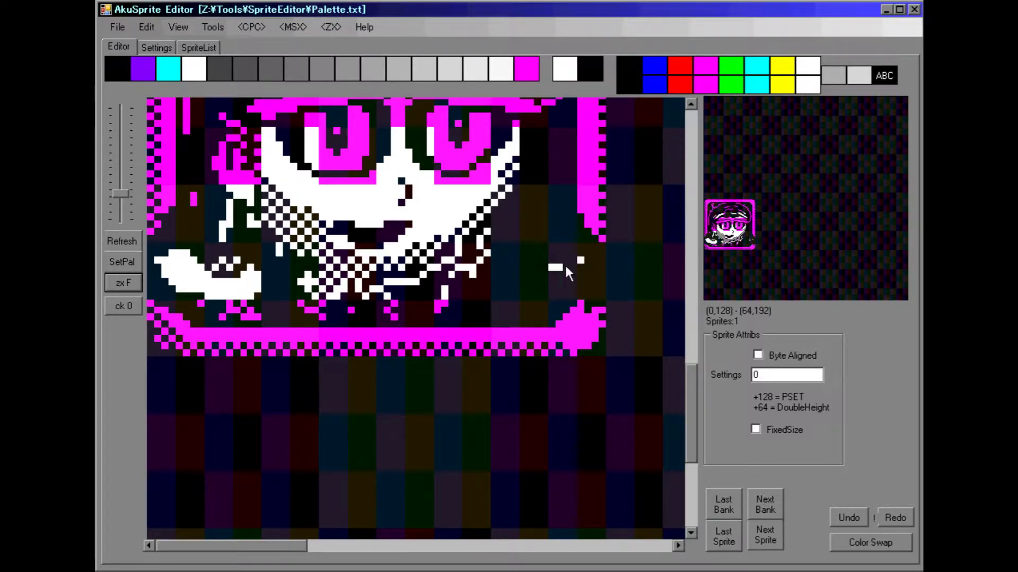
# Step: Redraw the white right shoulder farther outward across the frame gap, fill it, add magenta pixels below and build up its raised tip
pyautogui.moveTo(574, 258); pyautogui.dragTo(546, 272)
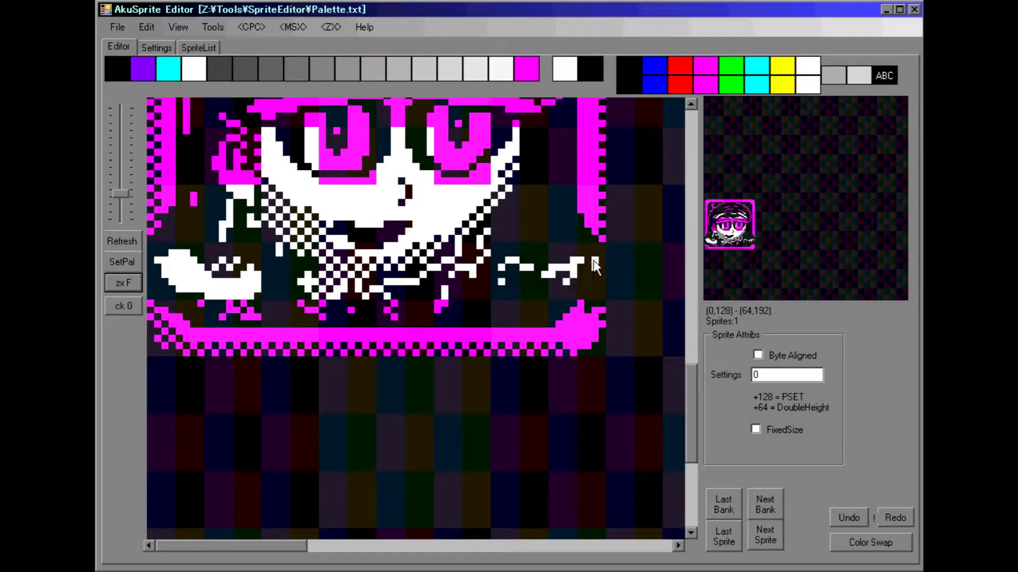
pyautogui.moveTo(593, 258)
pyautogui.mouseDown()
pyautogui.moveTo(584, 268)
pyautogui.moveTo(586, 260)
pyautogui.mouseUp()
pyautogui.moveTo(514, 295)
pyautogui.mouseDown()
pyautogui.moveTo(515, 267)
pyautogui.moveTo(506, 269)
pyautogui.moveTo(513, 280)
pyautogui.moveTo(568, 276)
pyautogui.moveTo(531, 282)
pyautogui.moveTo(516, 270)
pyautogui.moveTo(517, 280)
pyautogui.moveTo(542, 279)
pyautogui.moveTo(510, 276)
pyautogui.moveTo(537, 292)
pyautogui.moveTo(500, 313)
pyautogui.mouseUp()
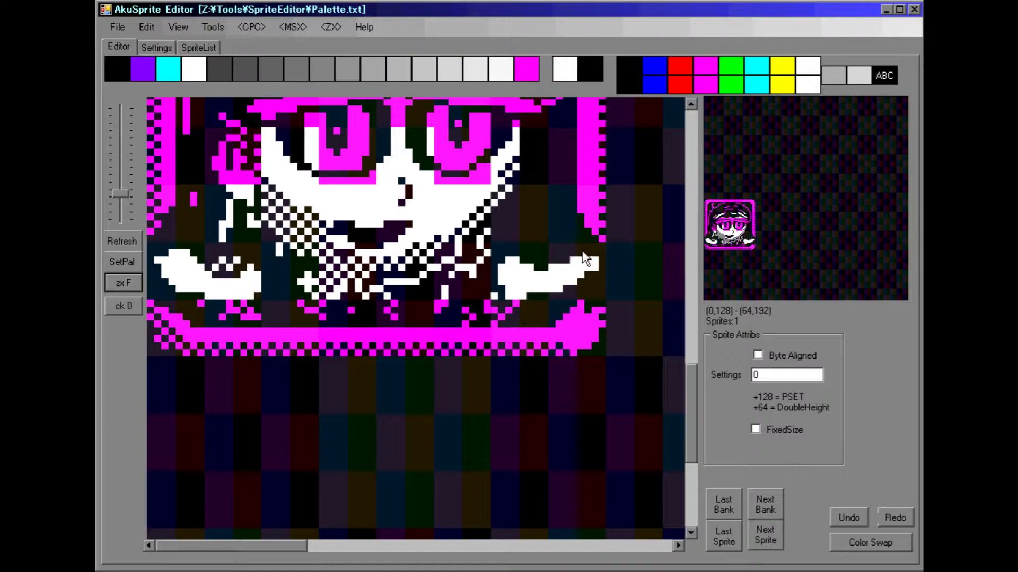
pyautogui.moveTo(566, 248); pyautogui.dragTo(554, 259)
pyautogui.rightClick(566, 247)
pyautogui.click(588, 251)
pyautogui.moveTo(594, 246); pyautogui.dragTo(577, 246)
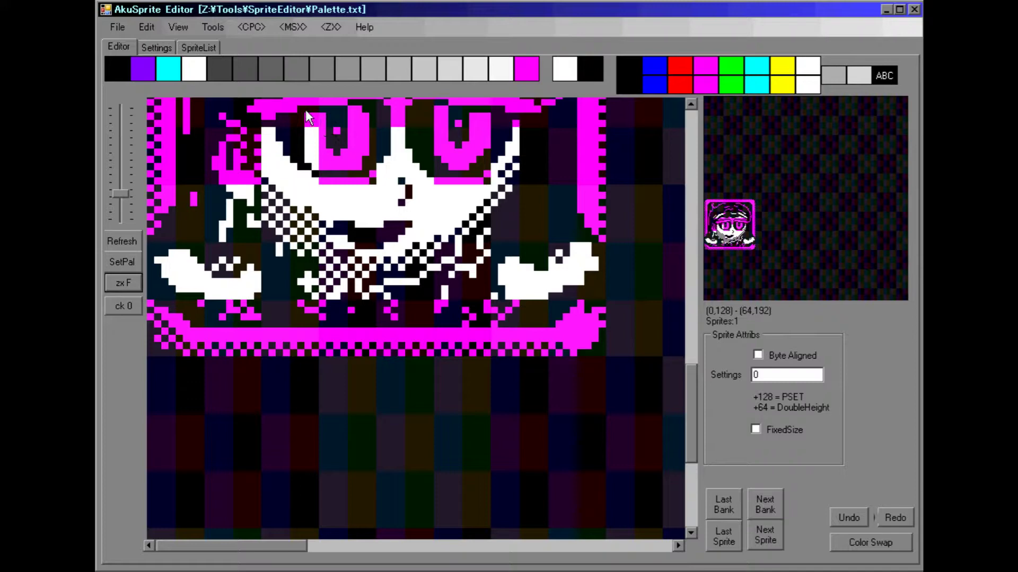
# Step: Trim the outer edge of the left-hand iris, then try removing the magenta lines beneath the eyes and undo it
pyautogui.moveTo(305, 121); pyautogui.dragTo(310, 159)
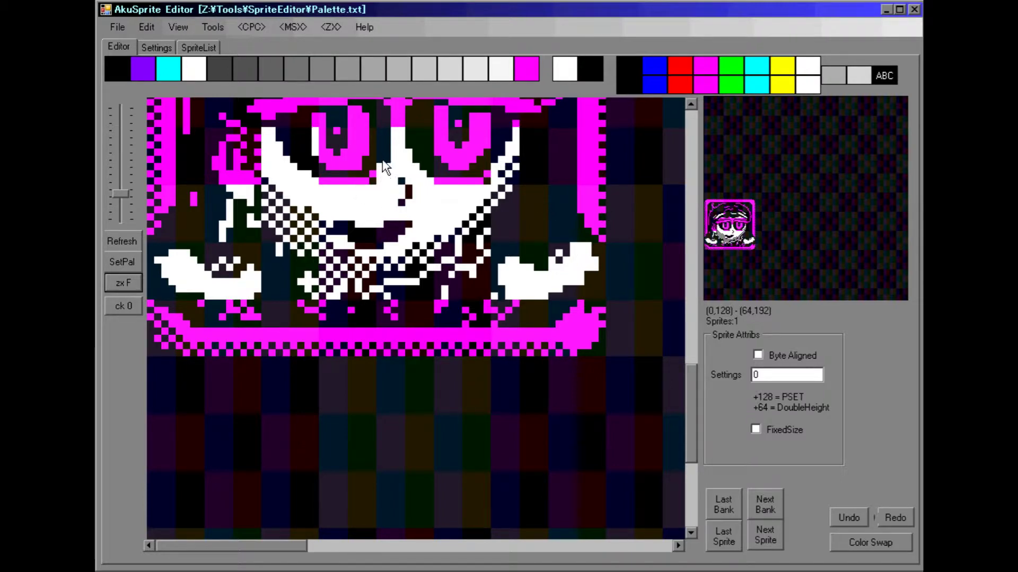
pyautogui.moveTo(374, 175)
pyautogui.mouseDown()
pyautogui.moveTo(381, 180)
pyautogui.moveTo(355, 188)
pyautogui.mouseUp()
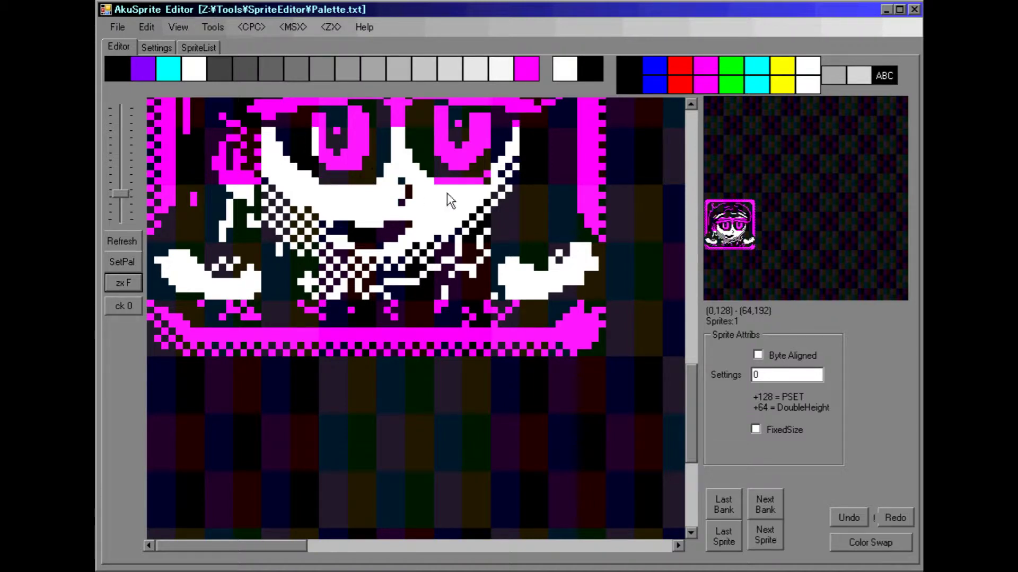
pyautogui.moveTo(485, 183); pyautogui.dragTo(505, 159)
pyautogui.click(850, 519)
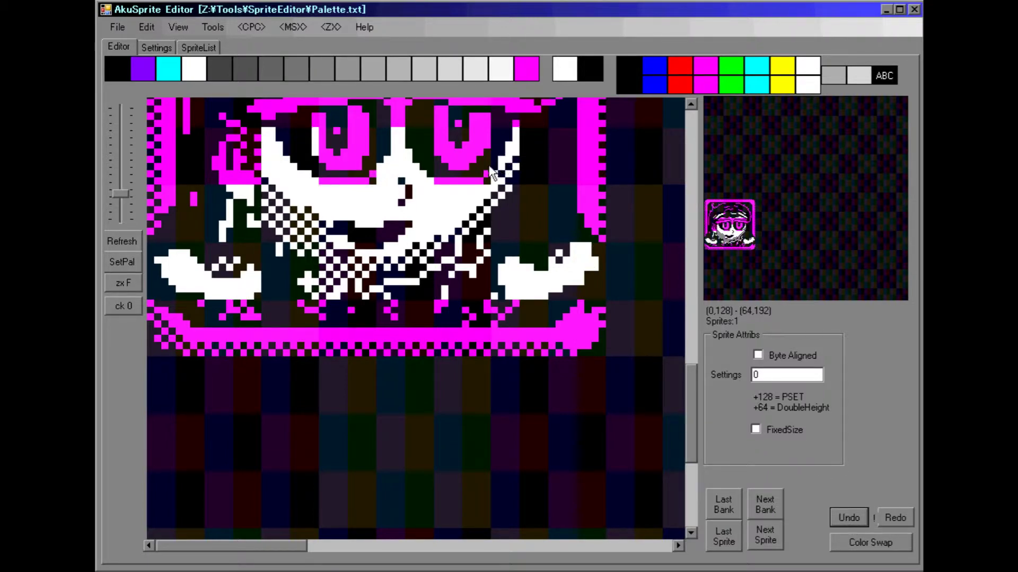
# Step: Clear the magenta lines beneath both eyes pixel by pixel and tidy the highlight inside the left-hand eye
pyautogui.moveTo(485, 179)
pyautogui.mouseDown()
pyautogui.moveTo(441, 181)
pyautogui.moveTo(465, 182)
pyautogui.mouseUp()
pyautogui.rightClick(479, 181)
pyautogui.click(487, 182)
pyautogui.click(386, 165)
pyautogui.click(380, 172)
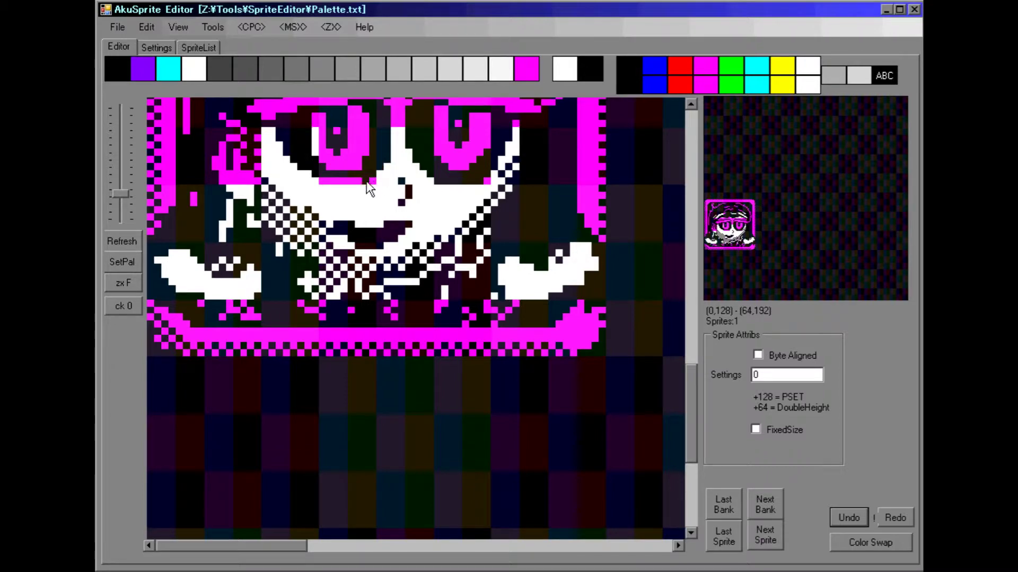
pyautogui.moveTo(366, 181); pyautogui.dragTo(344, 180)
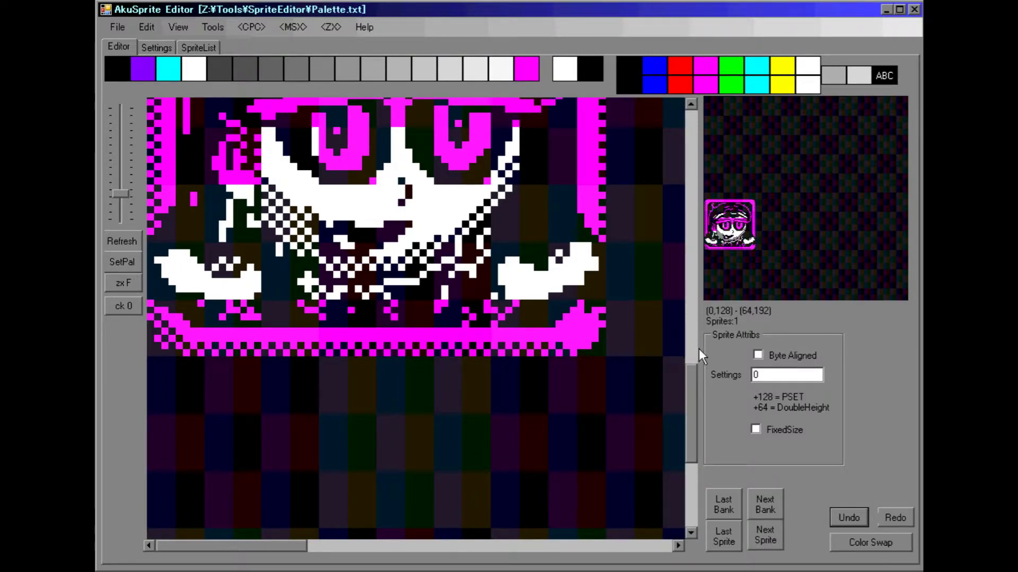
pyautogui.moveTo(691, 374); pyautogui.dragTo(694, 320)
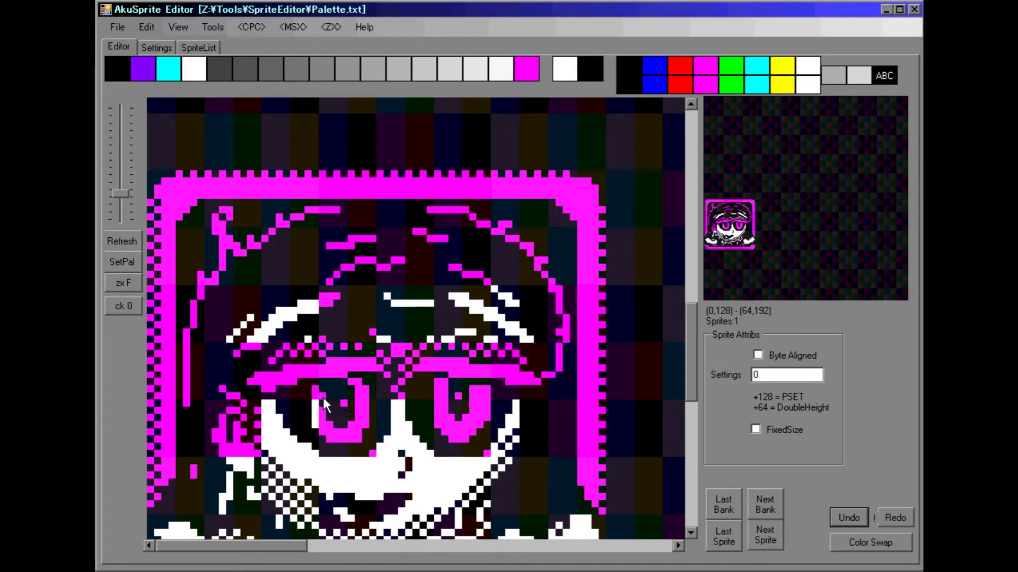
pyautogui.moveTo(323, 394); pyautogui.dragTo(329, 397)
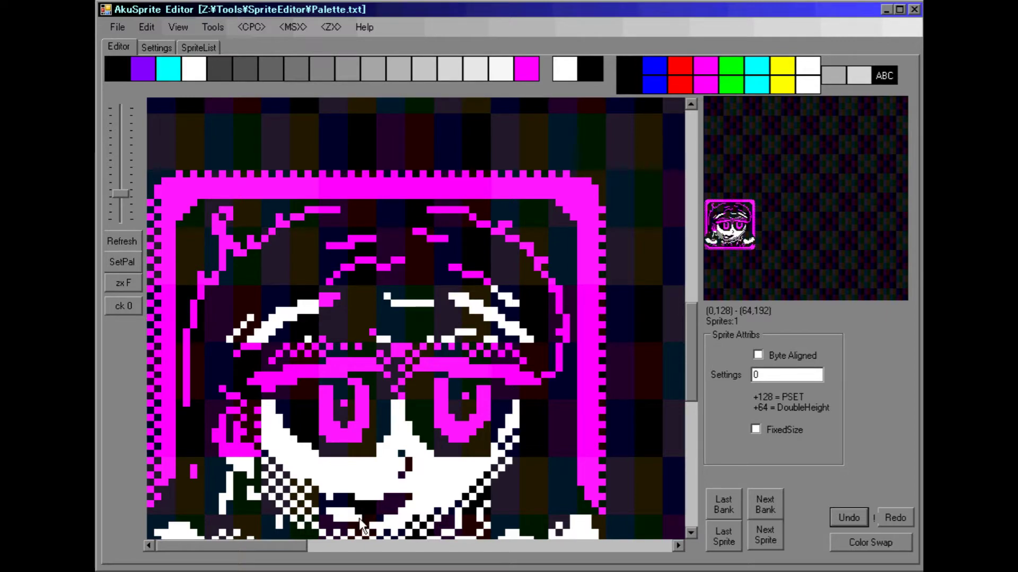
# Step: Extend the white right shoulder tip to the frame's outer edge and cut black detail pixels into both shoulders' upper edges
pyautogui.moveTo(689, 384); pyautogui.dragTo(691, 477)
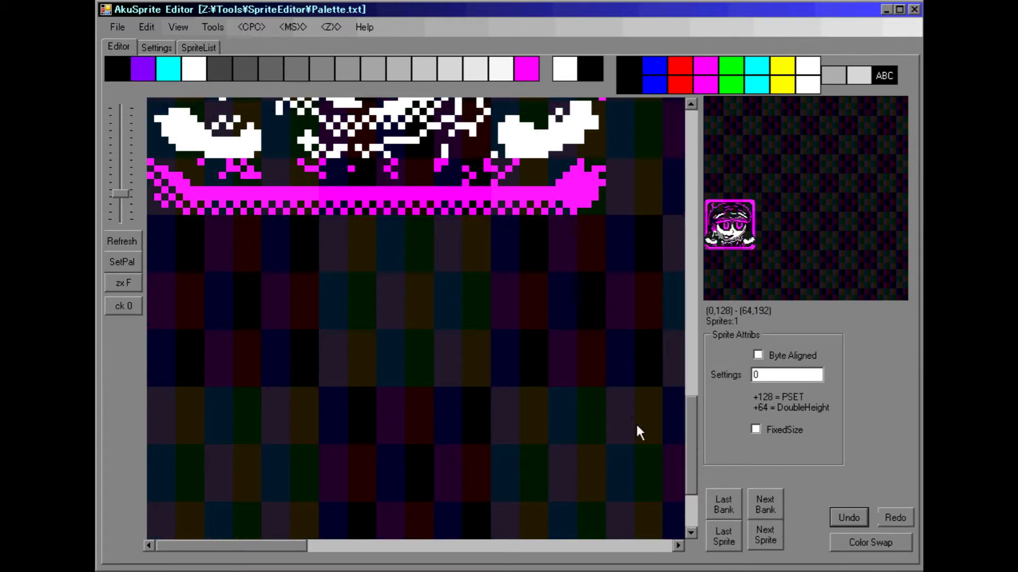
pyautogui.moveTo(692, 437); pyautogui.dragTo(692, 375)
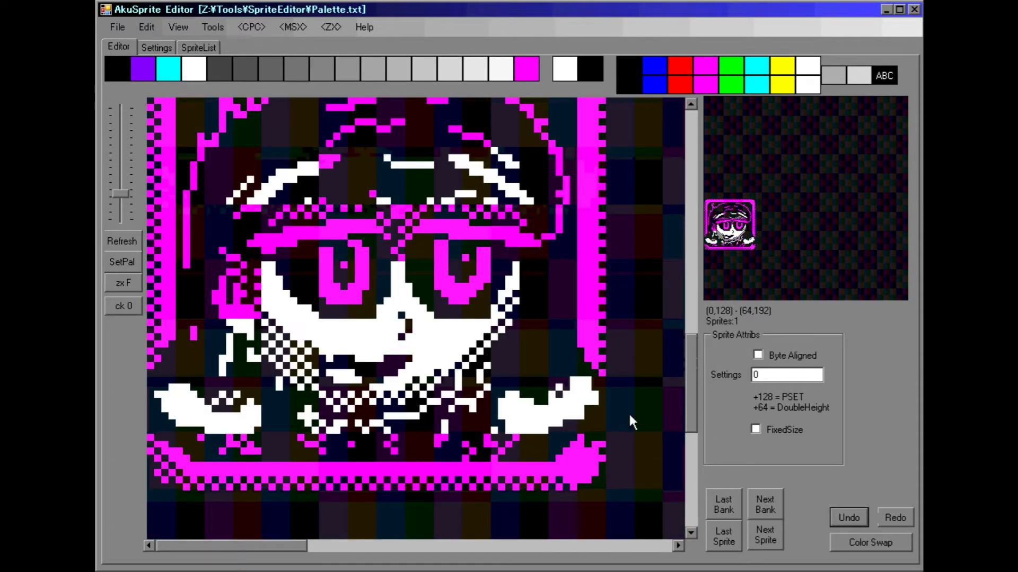
pyautogui.click(596, 390)
pyautogui.moveTo(599, 390); pyautogui.dragTo(603, 393)
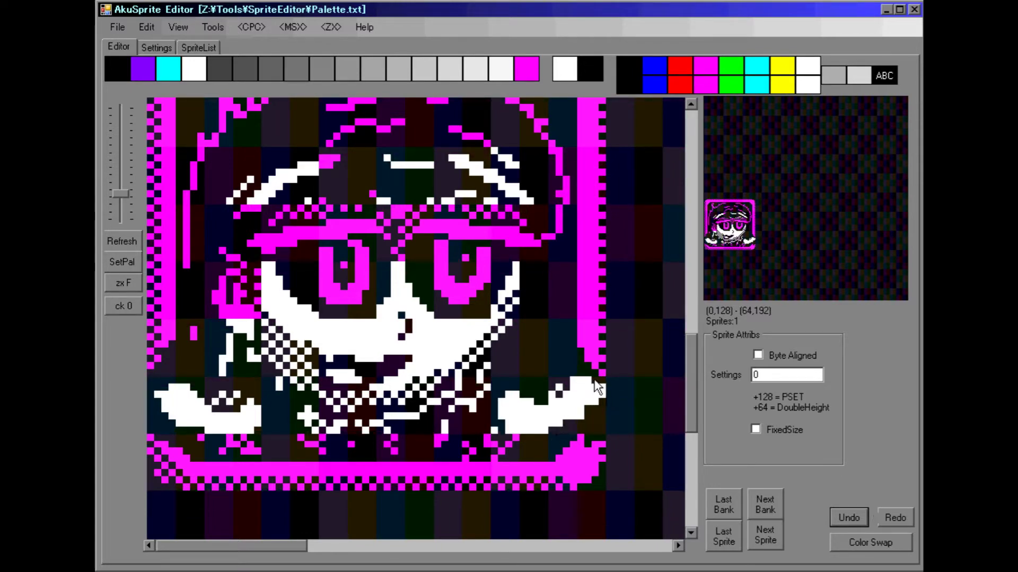
pyautogui.rightClick(580, 381)
pyautogui.moveTo(568, 476); pyautogui.dragTo(586, 443)
pyautogui.rightClick(588, 388)
pyautogui.click(581, 381)
pyautogui.moveTo(579, 387); pyautogui.dragTo(584, 387)
pyautogui.click(580, 388)
pyautogui.rightClick(572, 381)
pyautogui.moveTo(173, 395); pyautogui.dragTo(186, 403)
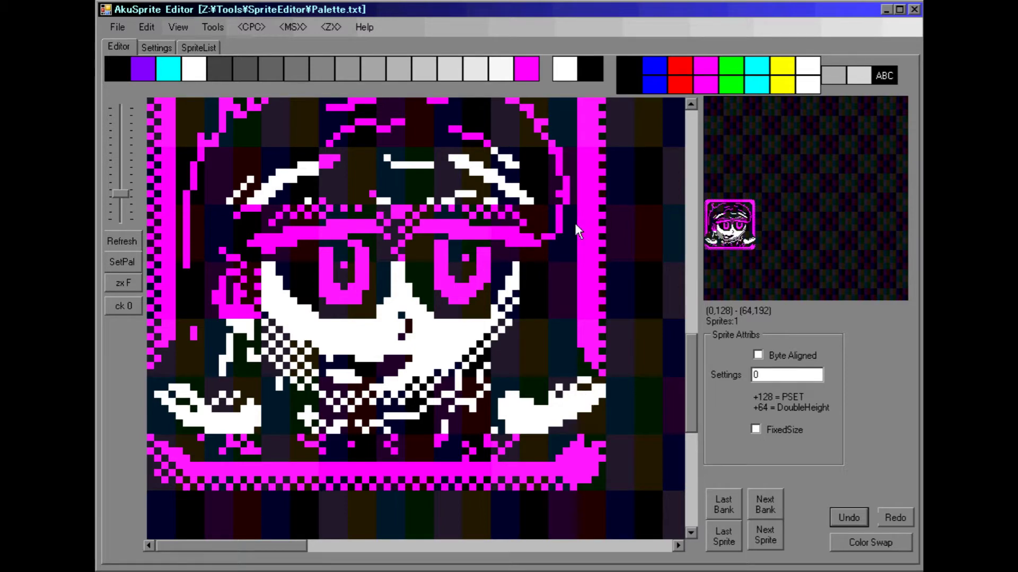
# Step: In zx B mode, colour the lower attribute blocks of both eyes bright red
pyautogui.click(679, 84)
pyautogui.click(107, 285)
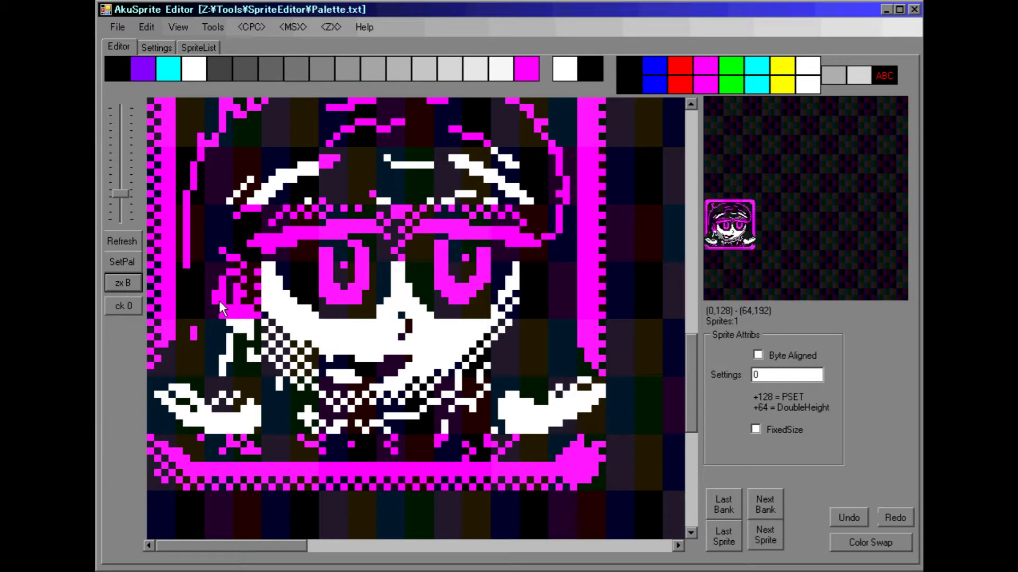
pyautogui.click(456, 291)
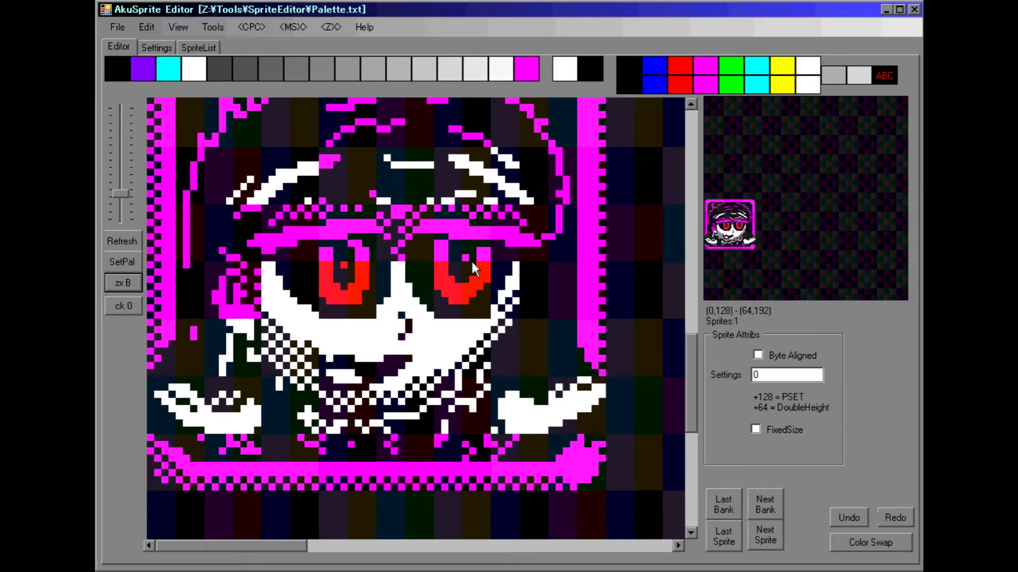
# Step: Apply the darker, non-bright magenta to the attribute blocks along all four sides of the frame
pyautogui.moveTo(688, 365); pyautogui.dragTo(685, 320)
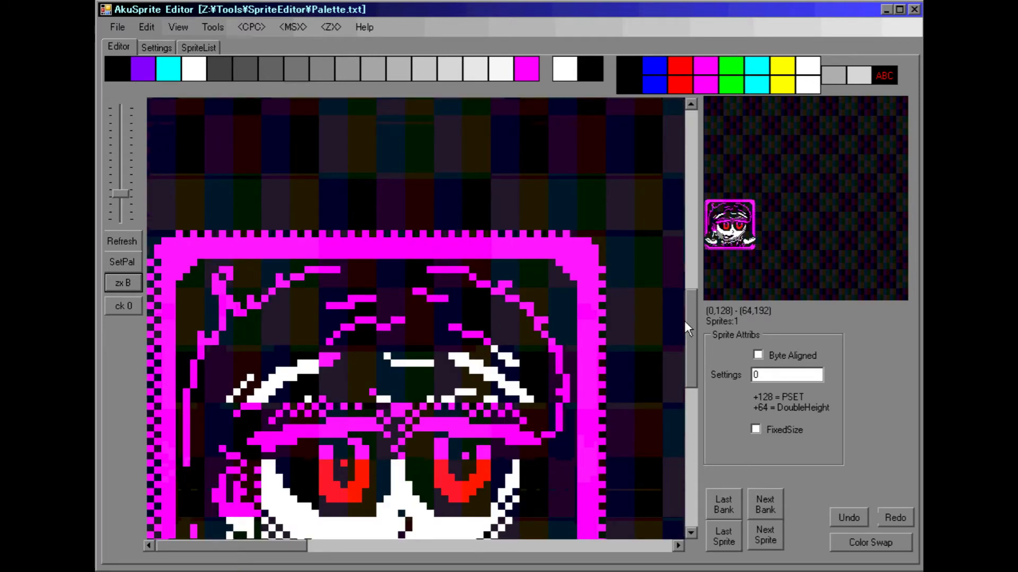
pyautogui.click(712, 89)
pyautogui.click(836, 79)
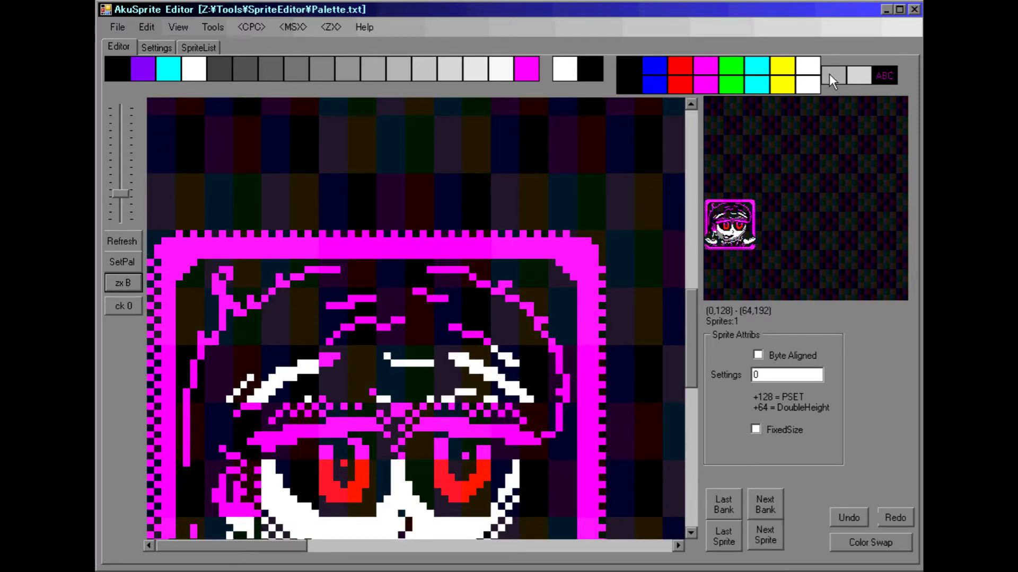
pyautogui.moveTo(594, 241)
pyautogui.mouseDown()
pyautogui.moveTo(574, 254)
pyautogui.moveTo(471, 257)
pyautogui.moveTo(194, 253)
pyautogui.moveTo(192, 274)
pyautogui.moveTo(164, 292)
pyautogui.moveTo(154, 363)
pyautogui.moveTo(167, 491)
pyautogui.mouseUp()
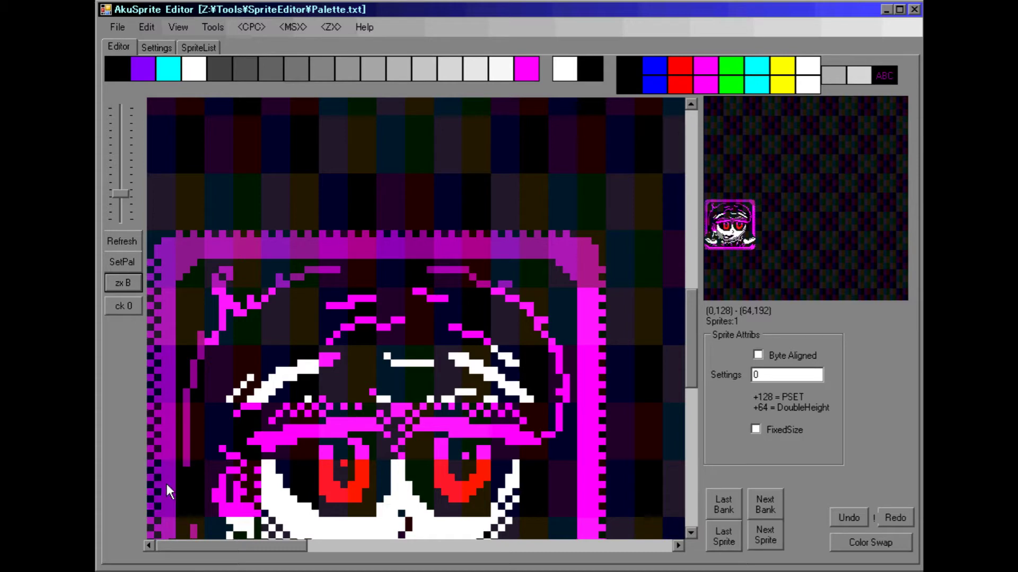
pyautogui.moveTo(609, 263)
pyautogui.mouseDown()
pyautogui.moveTo(590, 472)
pyautogui.moveTo(599, 526)
pyautogui.mouseUp()
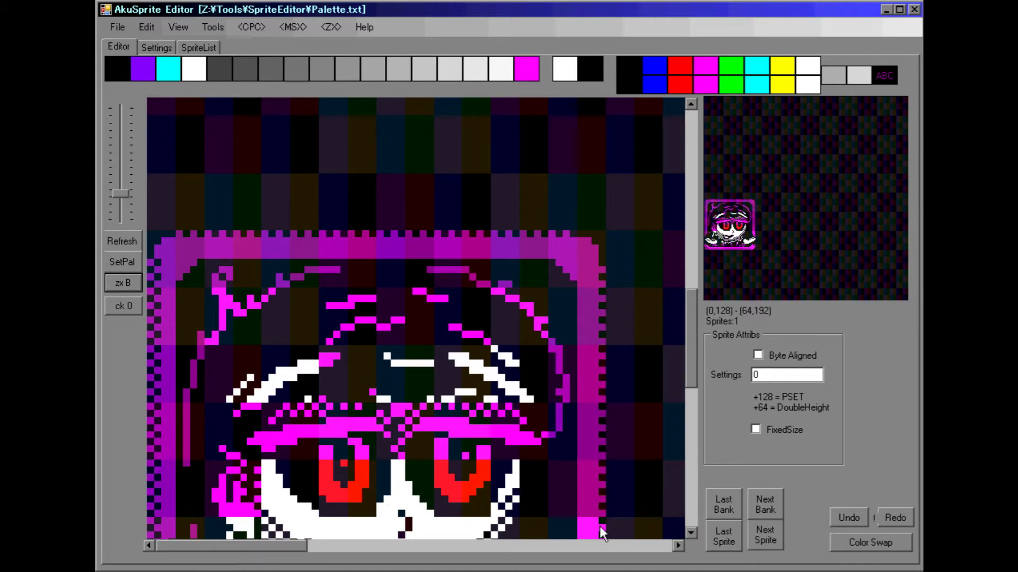
pyautogui.moveTo(695, 350); pyautogui.dragTo(694, 445)
pyautogui.moveTo(587, 272); pyautogui.dragTo(205, 274)
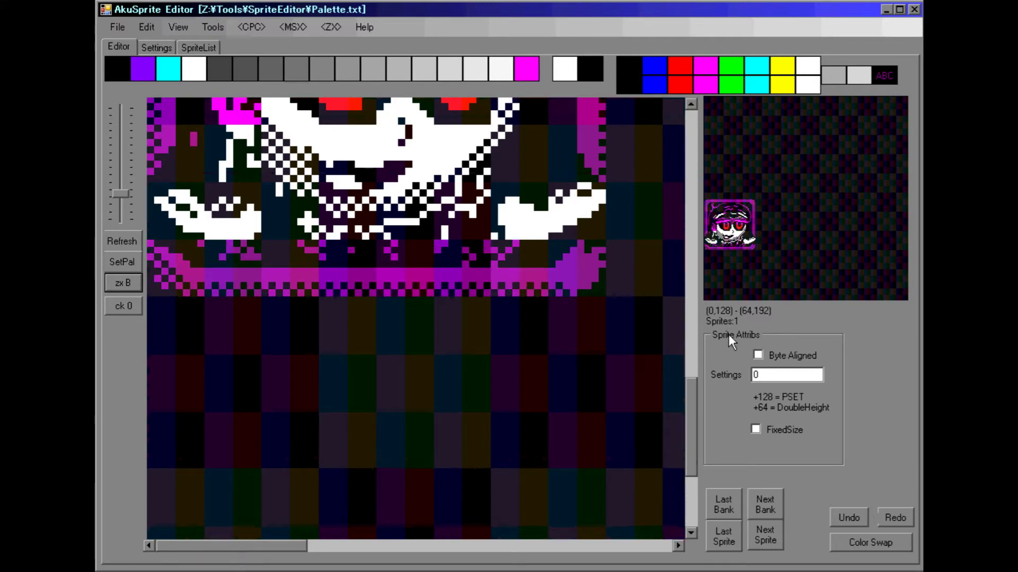
# Step: Colour individual hair highlight blocks on the crown white, then try white on the upper-left hair tuft and undo it
pyautogui.moveTo(695, 421); pyautogui.dragTo(695, 326)
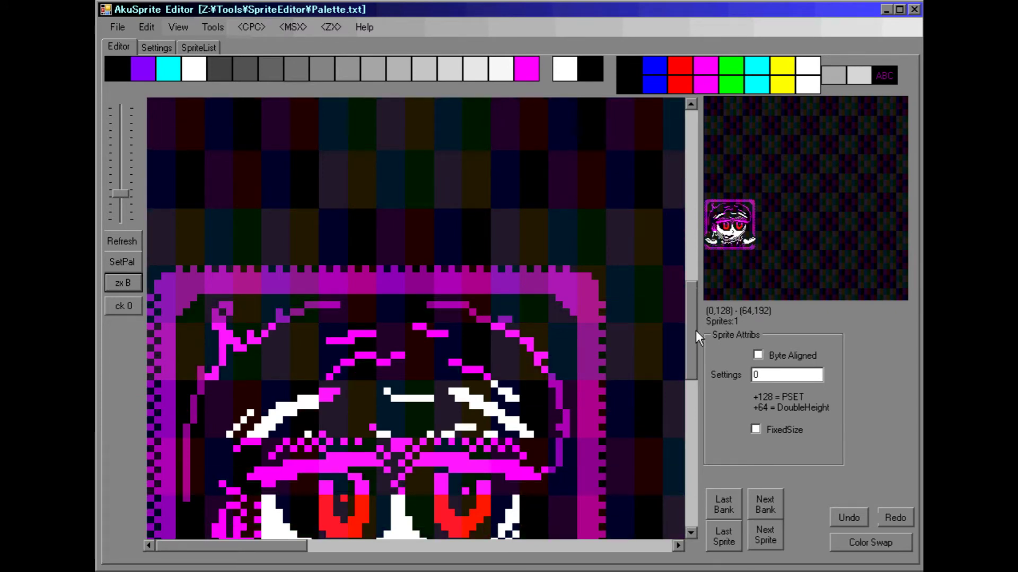
pyautogui.moveTo(696, 332); pyautogui.dragTo(696, 362)
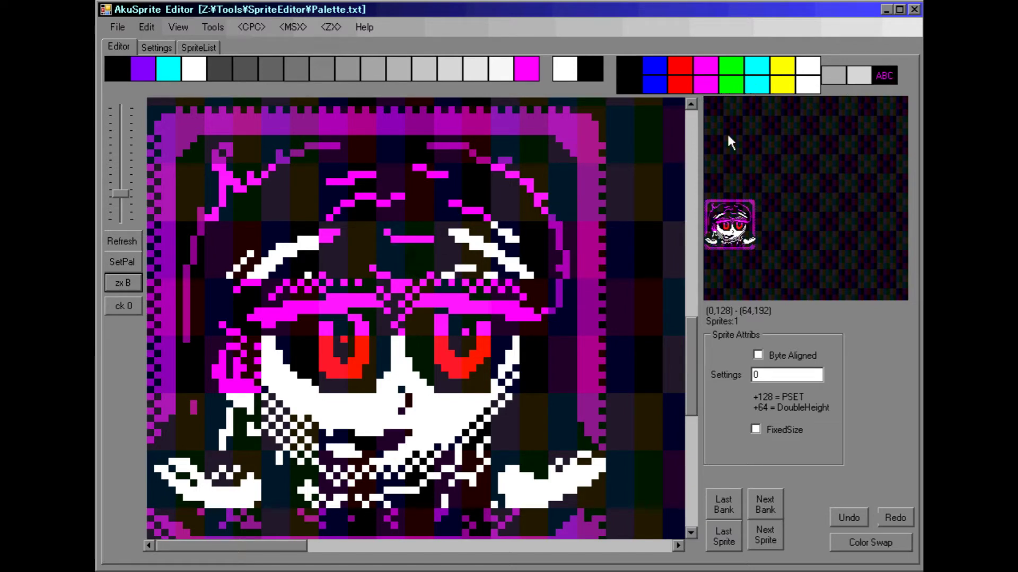
pyautogui.click(804, 88)
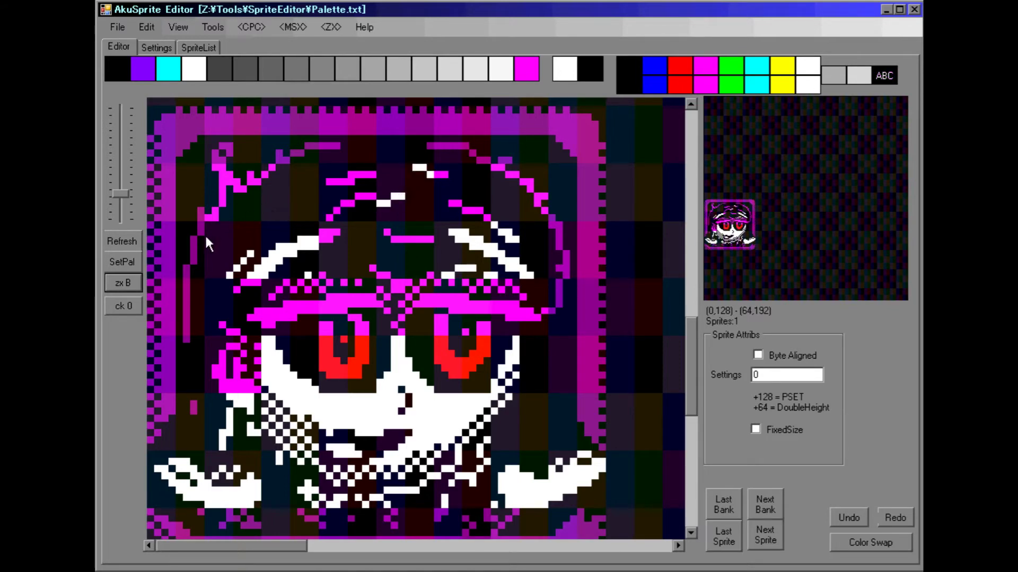
pyautogui.click(228, 211)
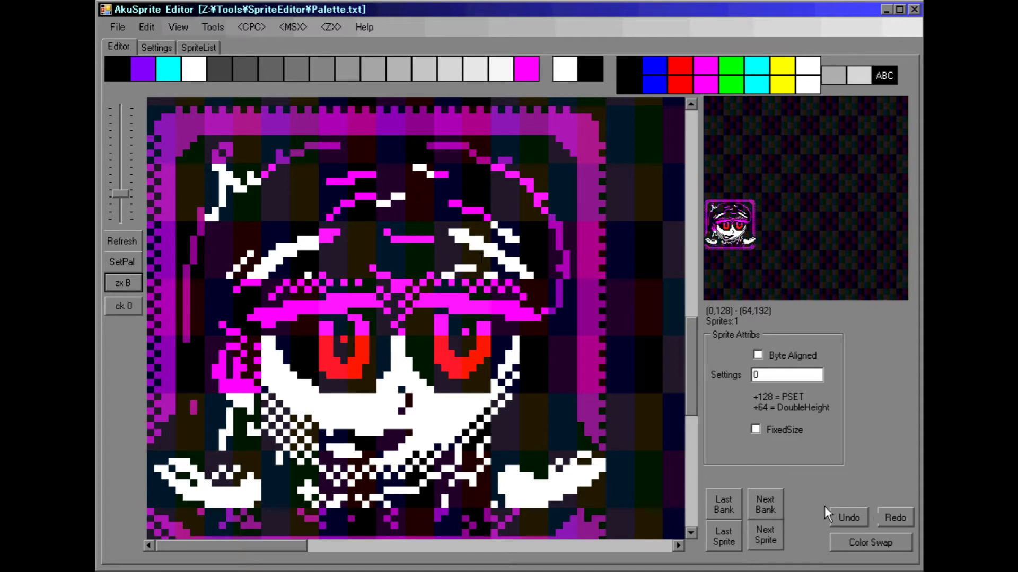
pyautogui.click(842, 515)
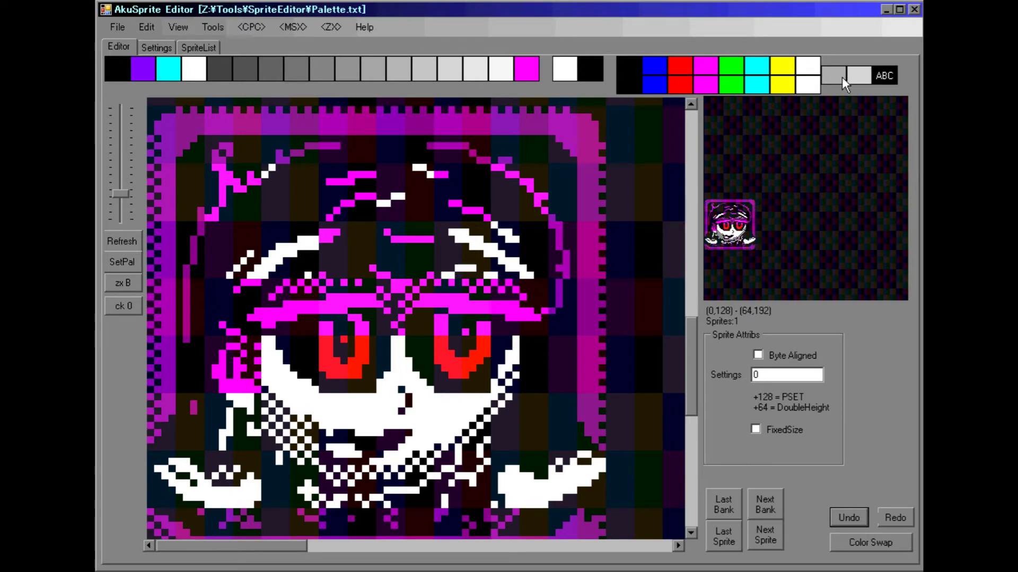
# Step: Apply the dimmer white to the neck and collar blocks and the left-hand ear blocks, undoing the dimmed cheek block
pyautogui.moveTo(450, 490)
pyautogui.mouseDown()
pyautogui.moveTo(433, 480)
pyautogui.moveTo(311, 496)
pyautogui.mouseUp()
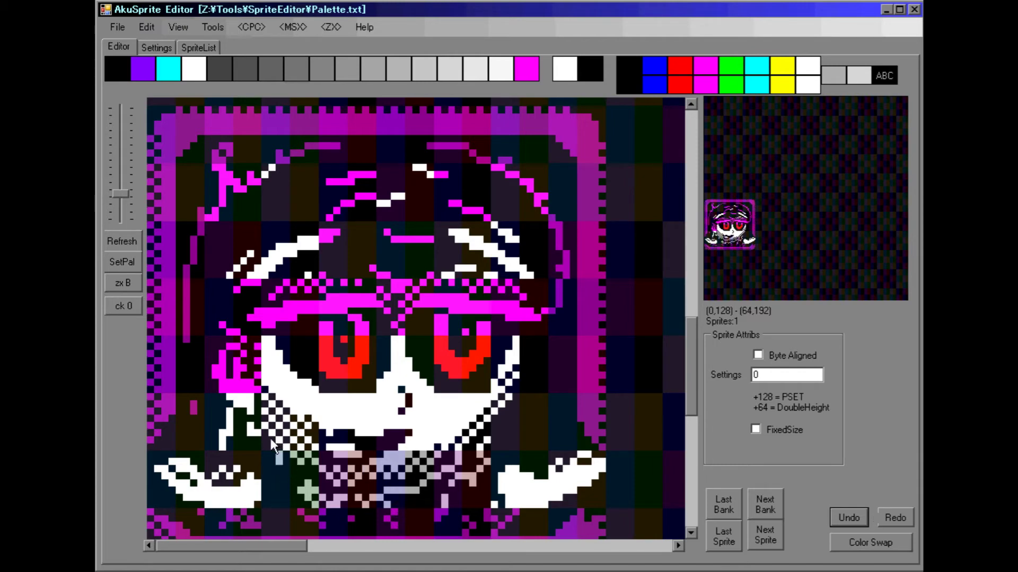
pyautogui.moveTo(270, 438)
pyautogui.mouseDown()
pyautogui.moveTo(249, 435)
pyautogui.moveTo(264, 436)
pyautogui.mouseUp()
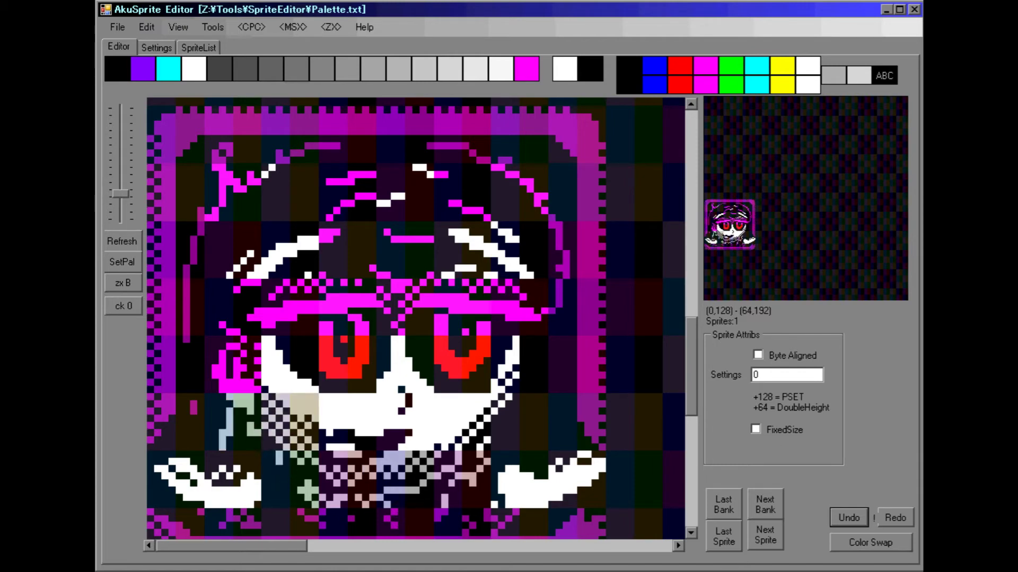
pyautogui.click(847, 516)
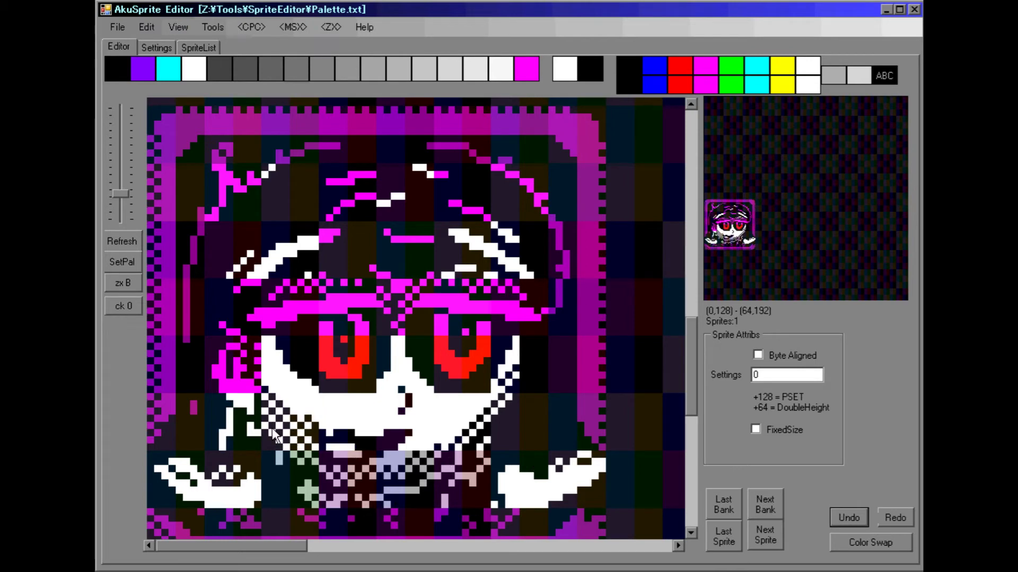
pyautogui.moveTo(230, 418)
pyautogui.mouseDown()
pyautogui.moveTo(235, 384)
pyautogui.moveTo(221, 360)
pyautogui.mouseUp()
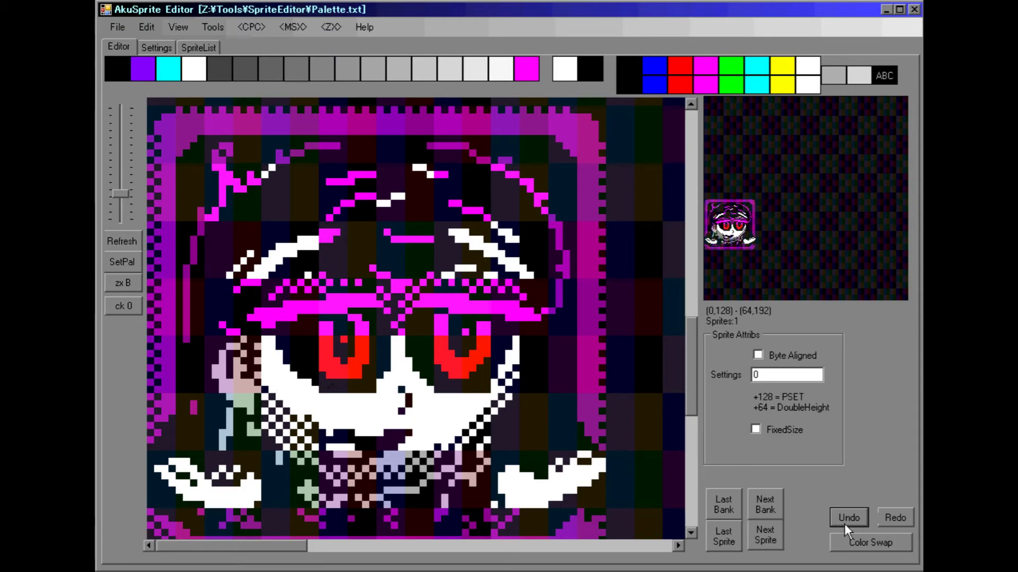
# Step: Switch the attribute mode to zx F and save the sprites as Scores-ZX.txt in the SpriteEditor folder
pyautogui.click(140, 285)
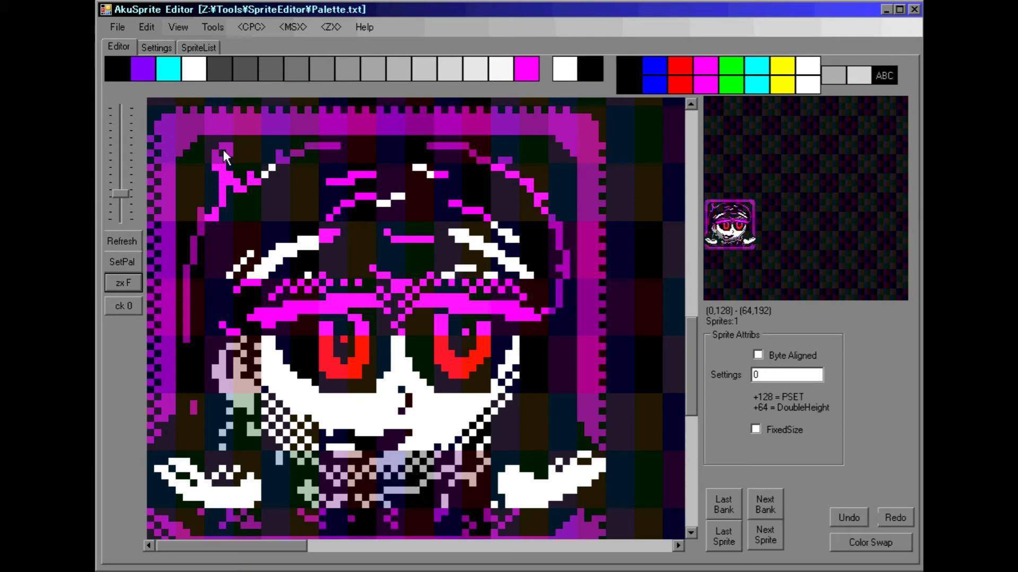
pyautogui.click(118, 27)
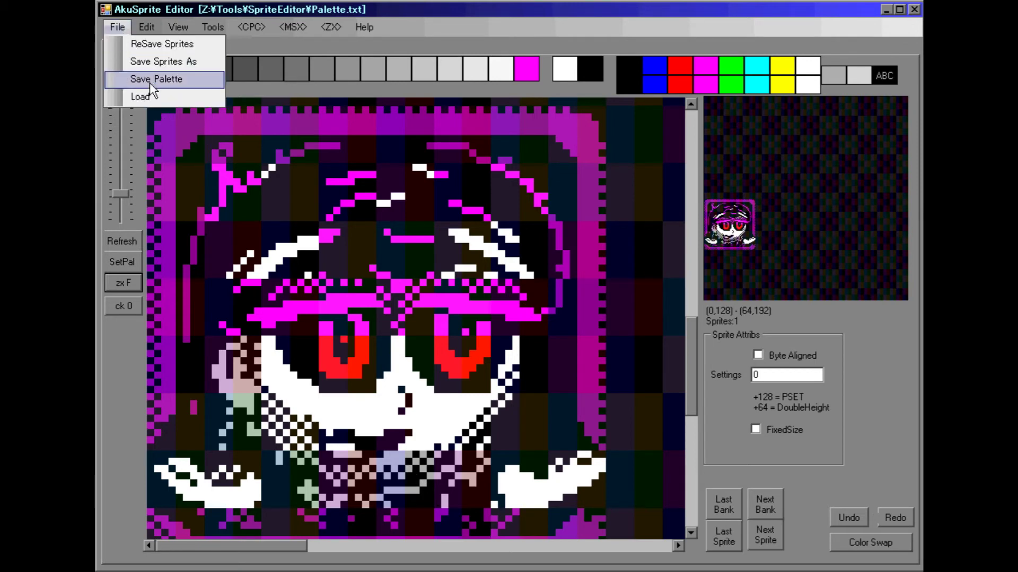
pyautogui.click(167, 65)
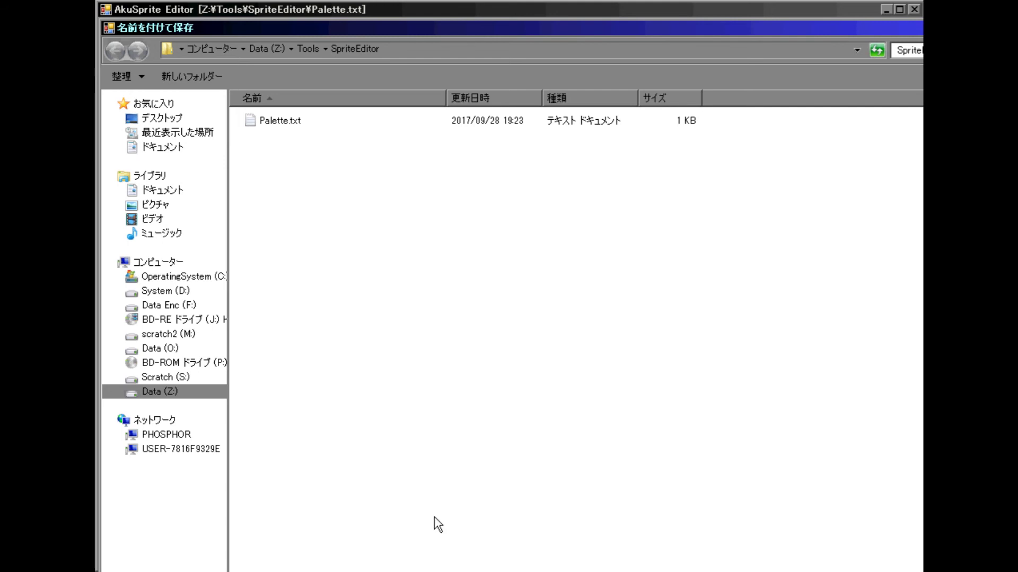
pyautogui.press('Escape')
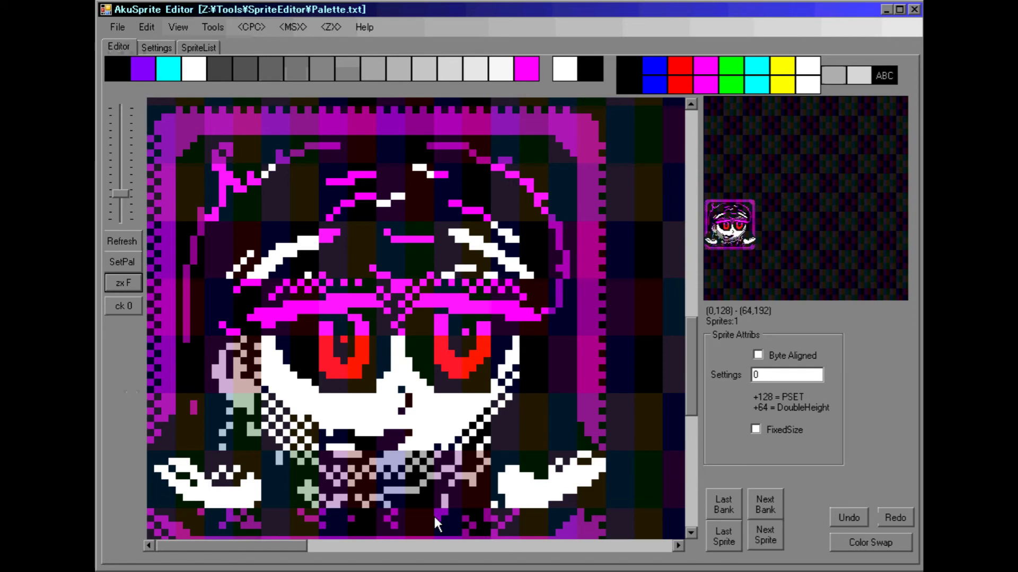
# Step: Export the portrait's Spectrum bitmap data as RLE ASM and paste the code into a blank Notepad document
pyautogui.click(325, 28)
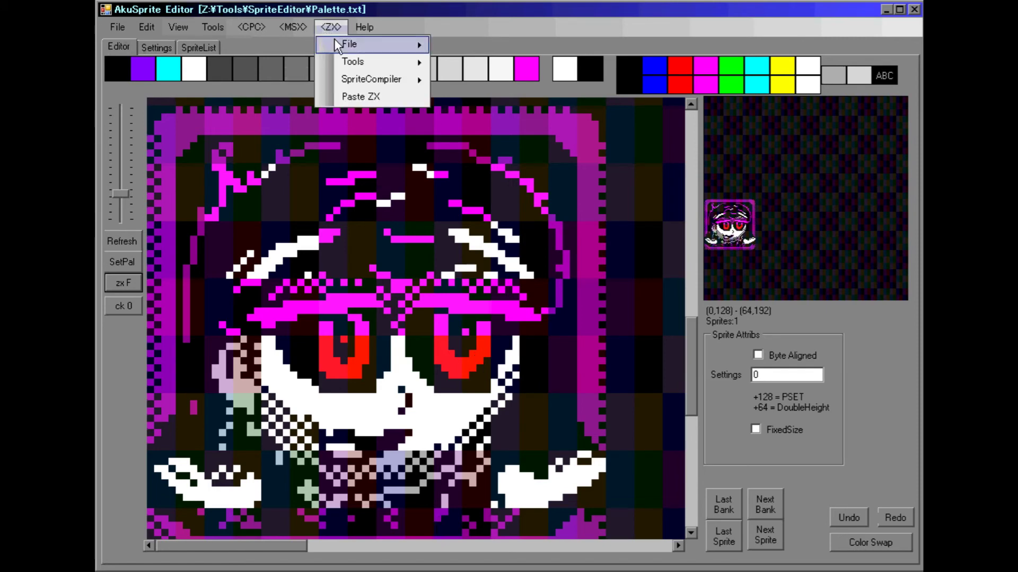
pyautogui.moveTo(348, 44)
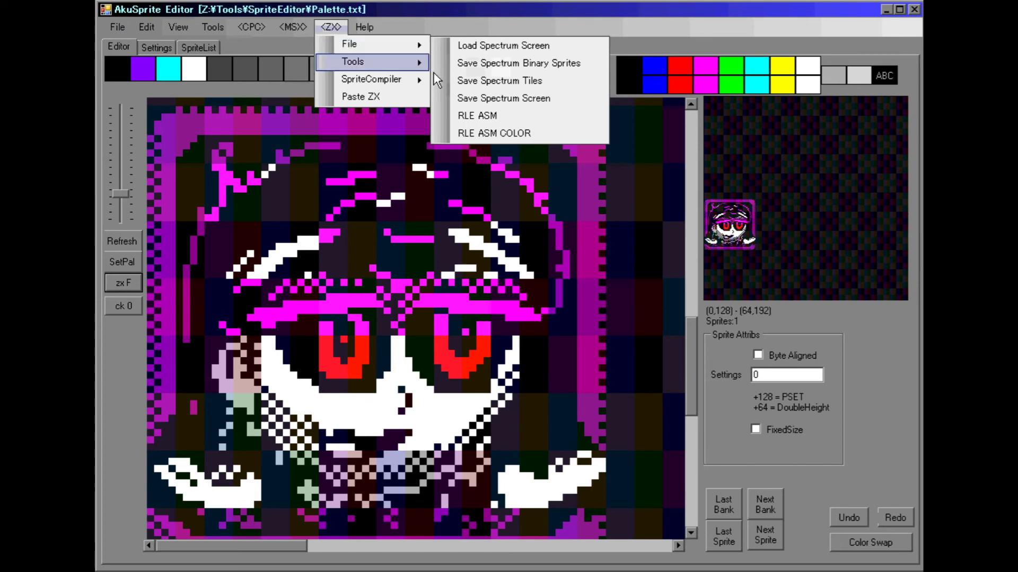
pyautogui.click(479, 116)
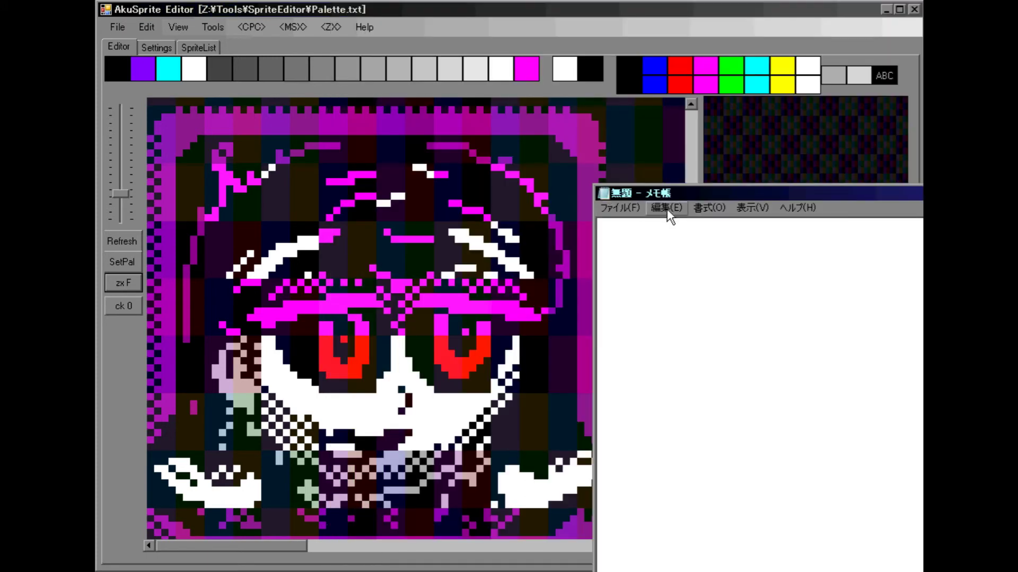
pyautogui.moveTo(678, 195); pyautogui.dragTo(252, 47)
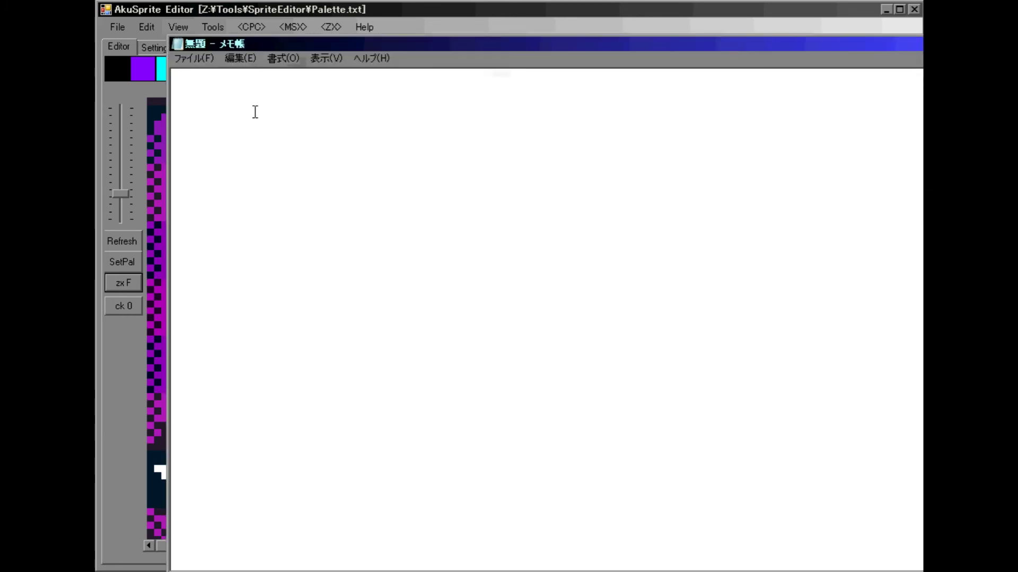
pyautogui.hotkey('ctrl', 'v')
pyautogui.click(604, 244)
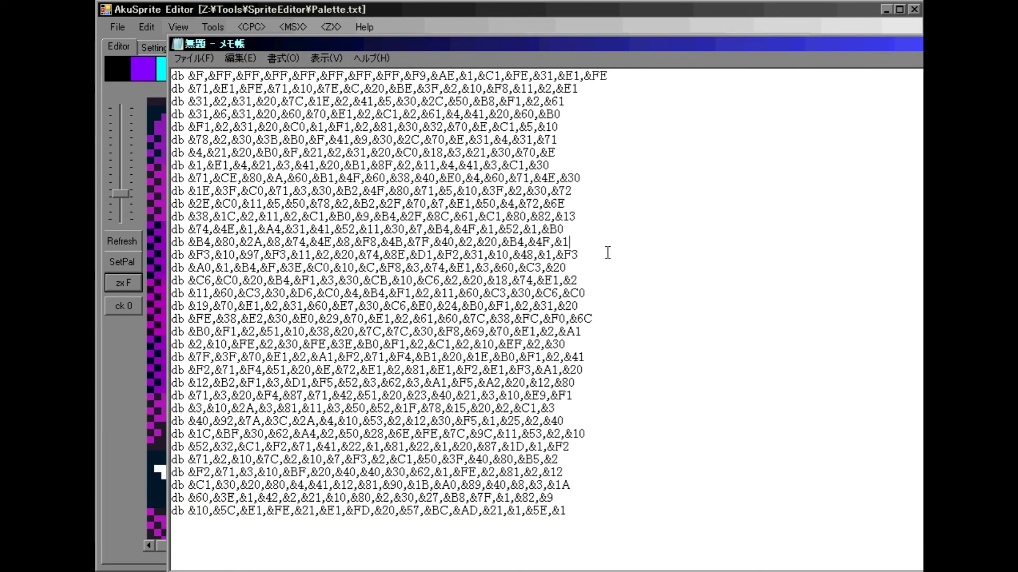
# Step: Add blank lines after the bitmap code, export the sprite's RLE ASM COLOR data, and paste it below in Notepad
pyautogui.click(634, 483)
pyautogui.click(609, 514)
pyautogui.press('Return')
pyautogui.press('Return')
pyautogui.press('Return')
pyautogui.click(320, 27)
pyautogui.click(337, 30)
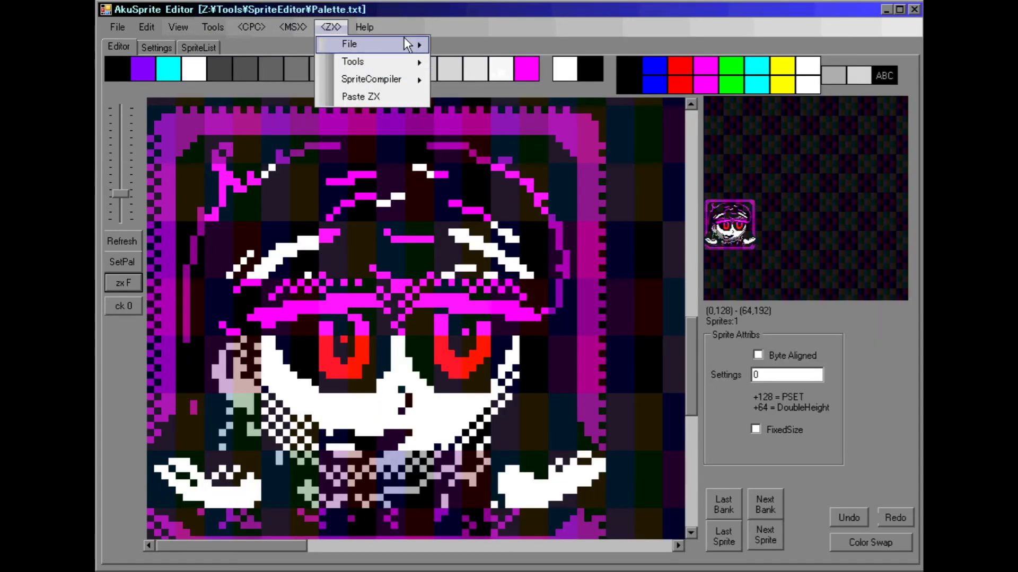
pyautogui.moveTo(403, 45)
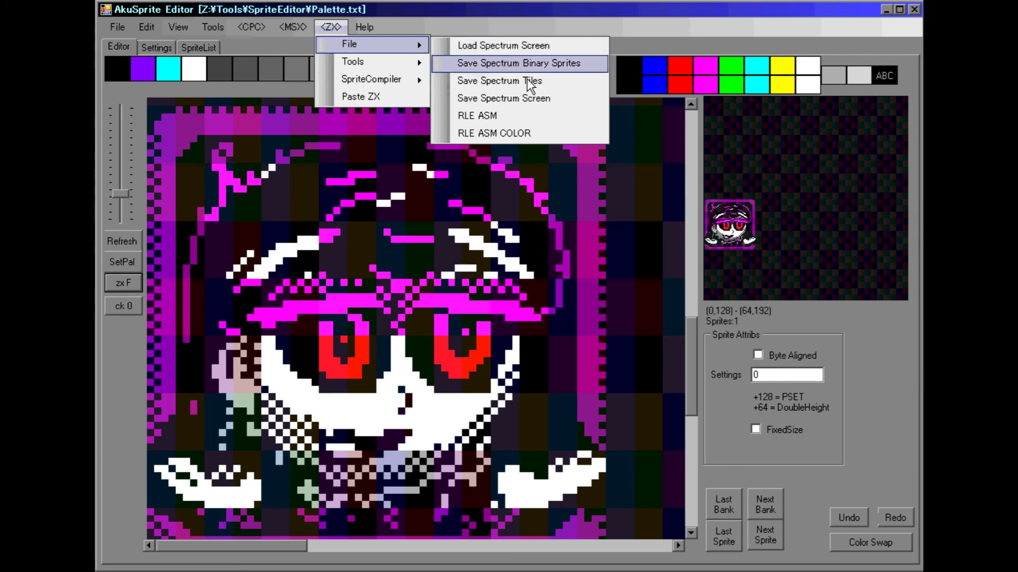
pyautogui.click(530, 131)
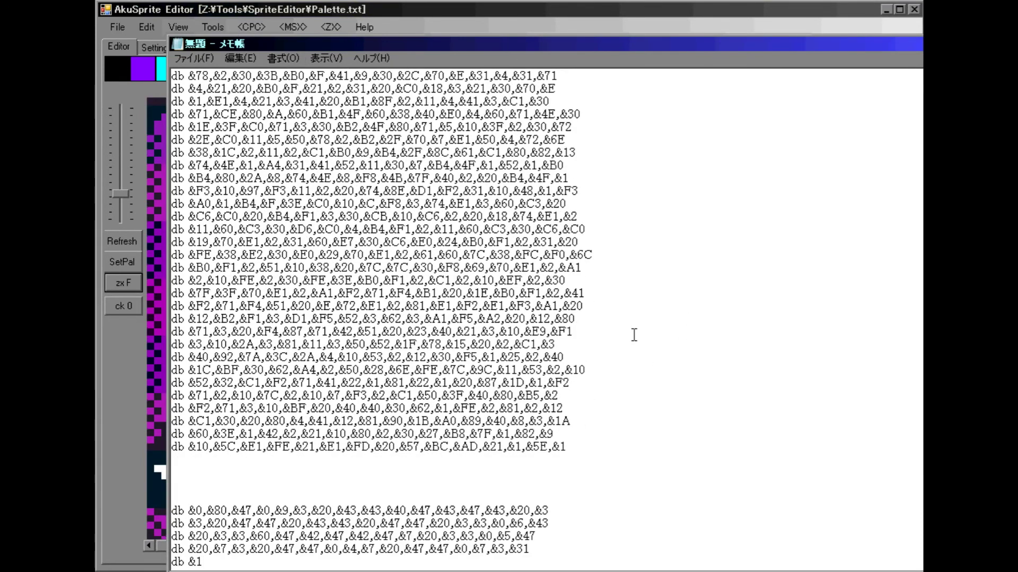
# Step: Start saving the Notepad document as a text file on Data (Z:), entering a file name that begins with "S"
pyautogui.press('Down')
pyautogui.press('Down')
pyautogui.press('Down')
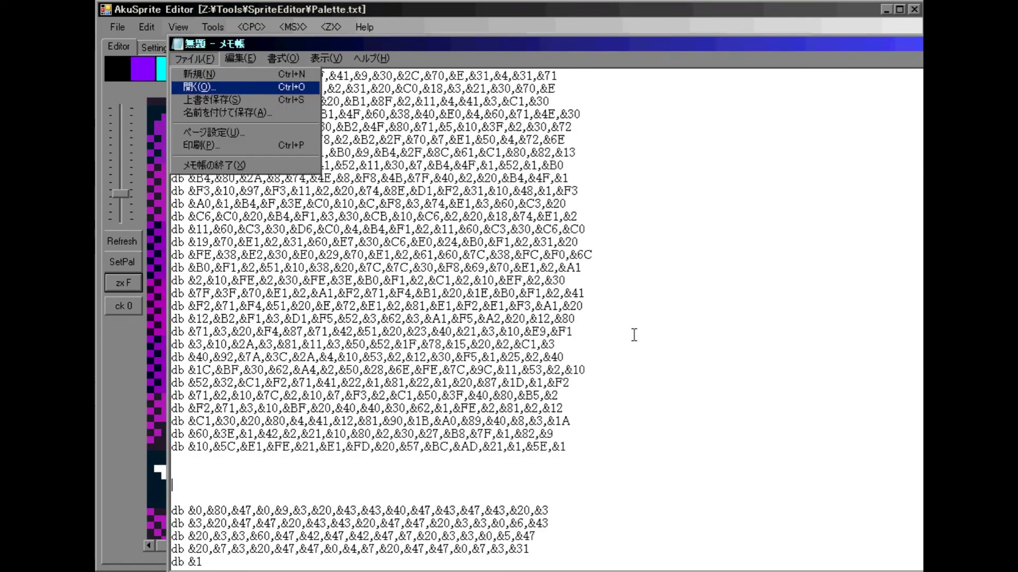
pyautogui.press('Return')
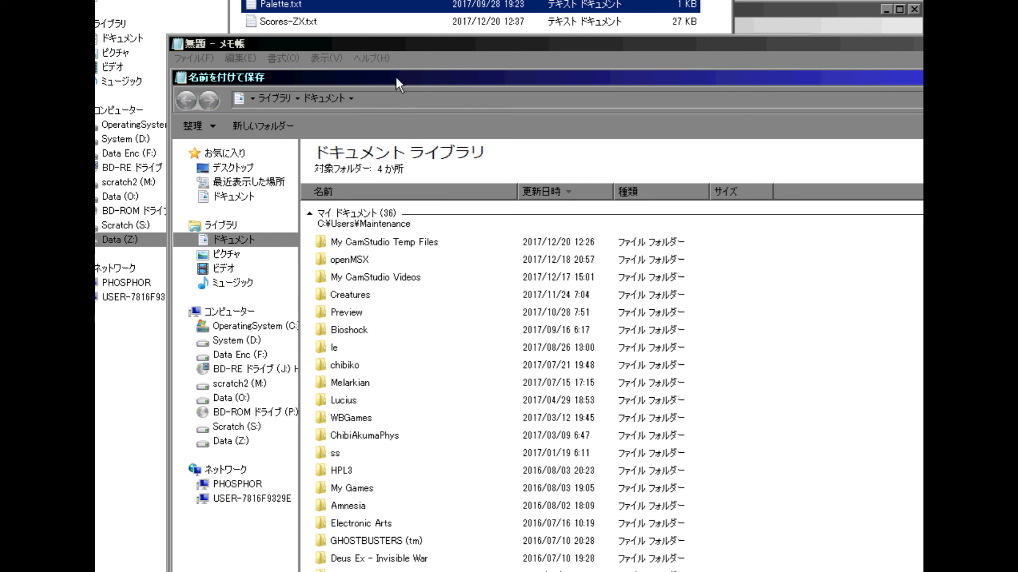
pyautogui.moveTo(385, 79); pyautogui.dragTo(316, 0)
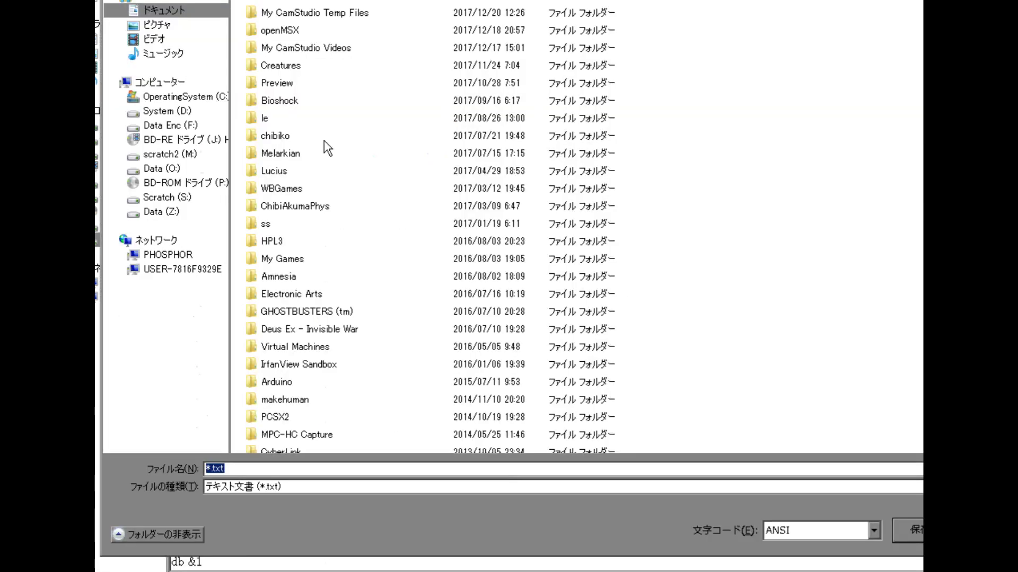
pyautogui.write('Z:¥Tools¥SpriteEditor')
pyautogui.press('Return')
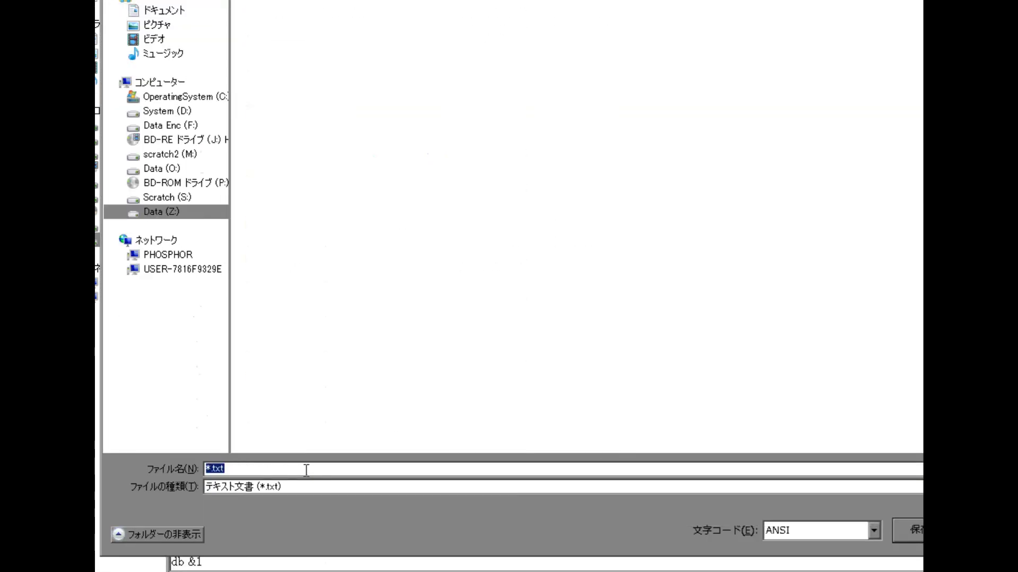
pyautogui.write('S')
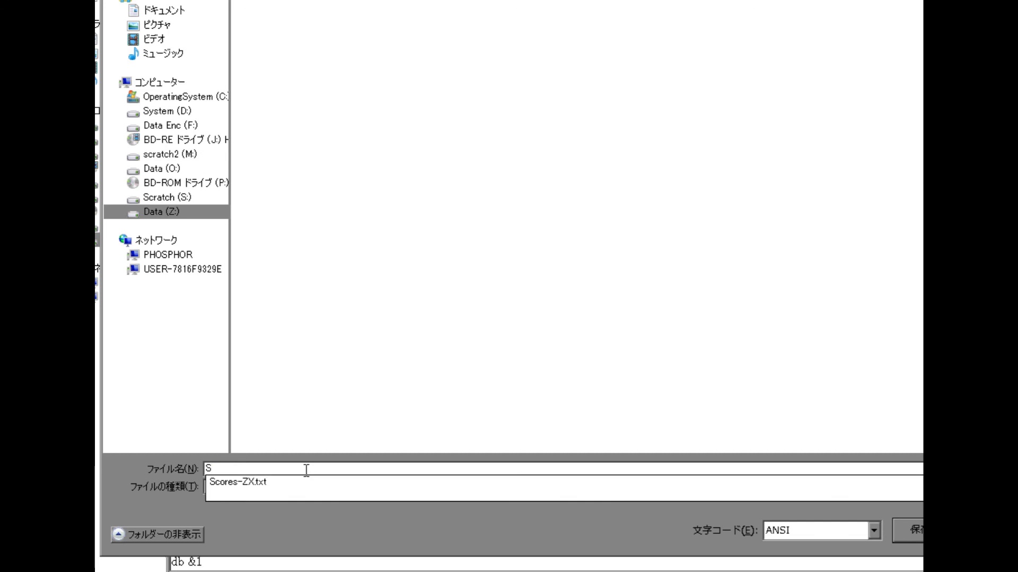